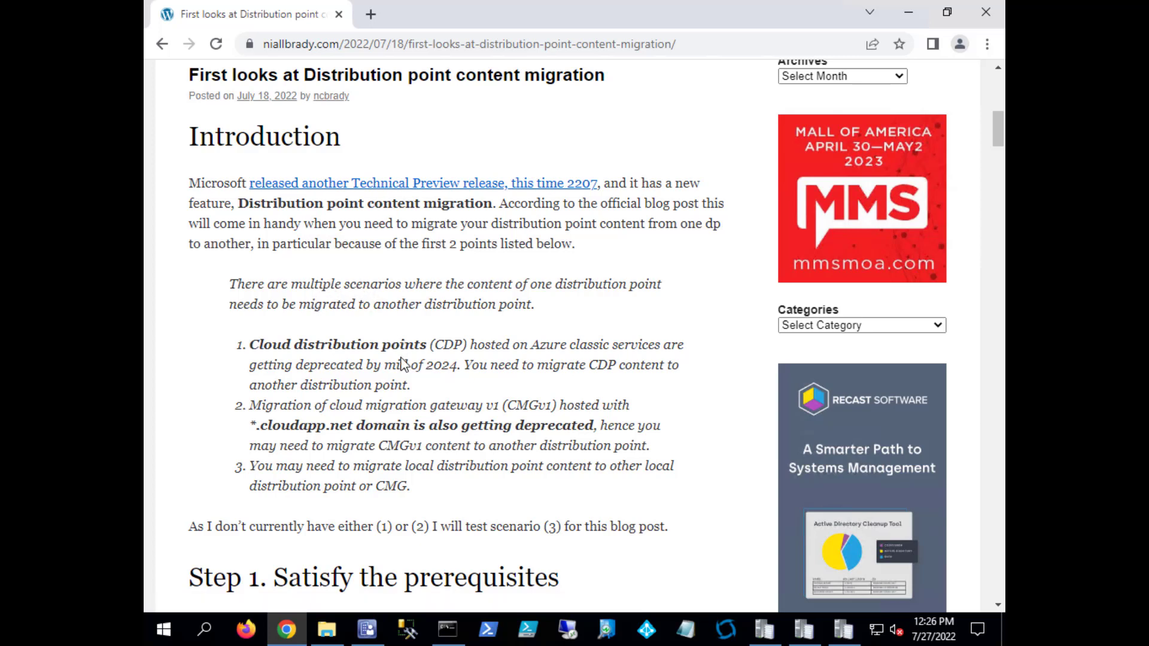
Highlight the Cloud distribution points (CDP) phrase, then scroll to the 'Step 2. Migrate a distribution point using Powershell' heading.
{"action": "scroll", "coordinate": [400, 347], "scroll_direction": "down", "scroll_amount": 3}
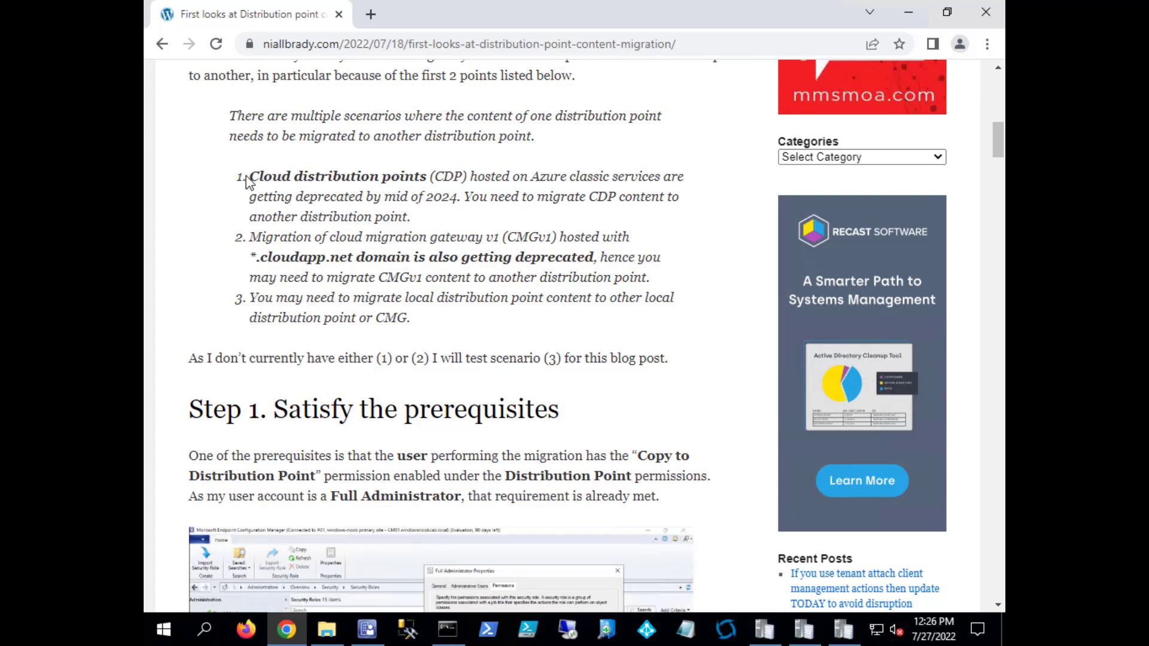
{"action": "left_click_drag", "start_coordinate": [249, 176], "coordinate": [661, 176]}
{"action": "scroll", "coordinate": [525, 329], "scroll_direction": "down", "scroll_amount": 7}
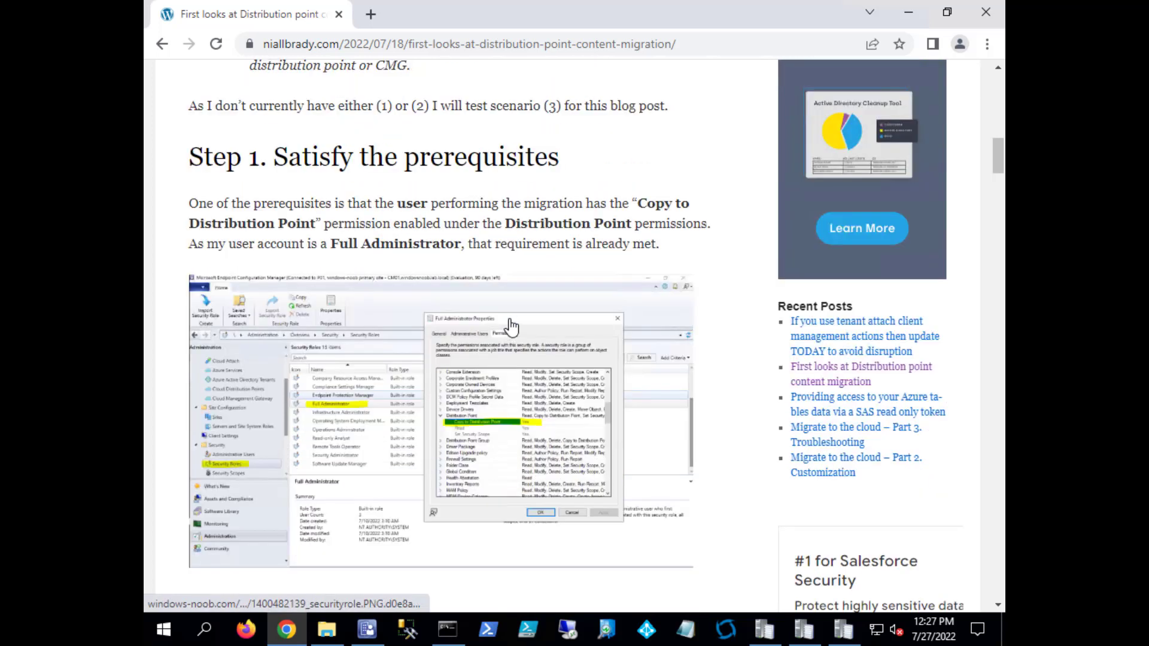
{"action": "scroll", "coordinate": [515, 326], "scroll_direction": "up", "scroll_amount": 3}
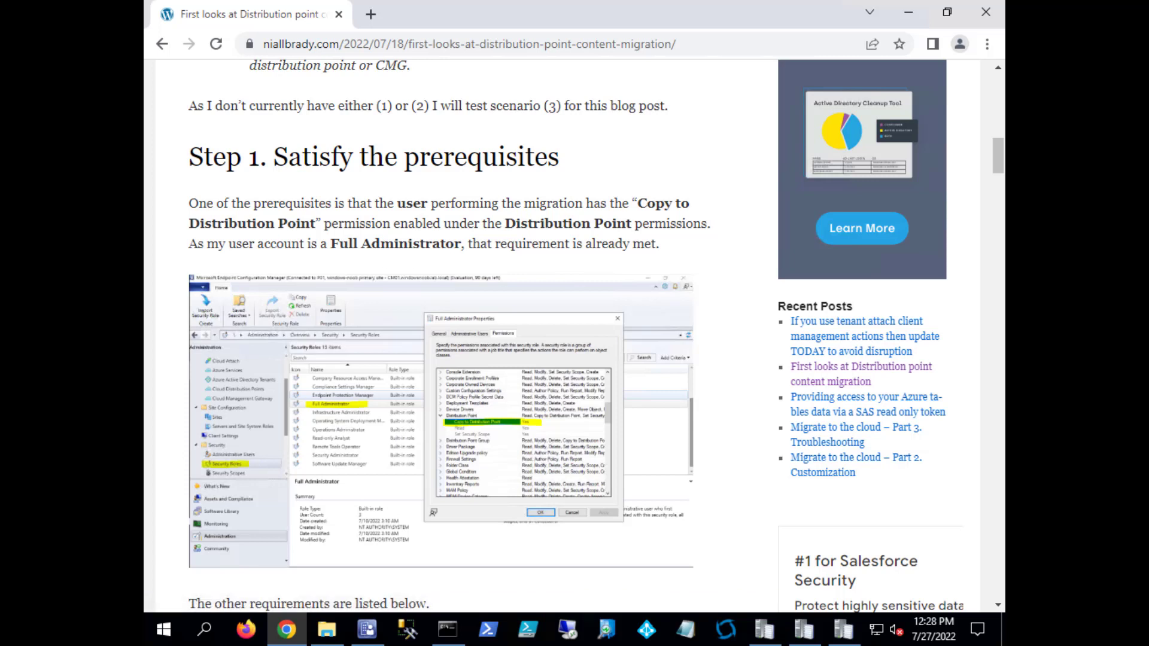
{"action": "scroll", "coordinate": [461, 443], "scroll_direction": "down", "scroll_amount": 1}
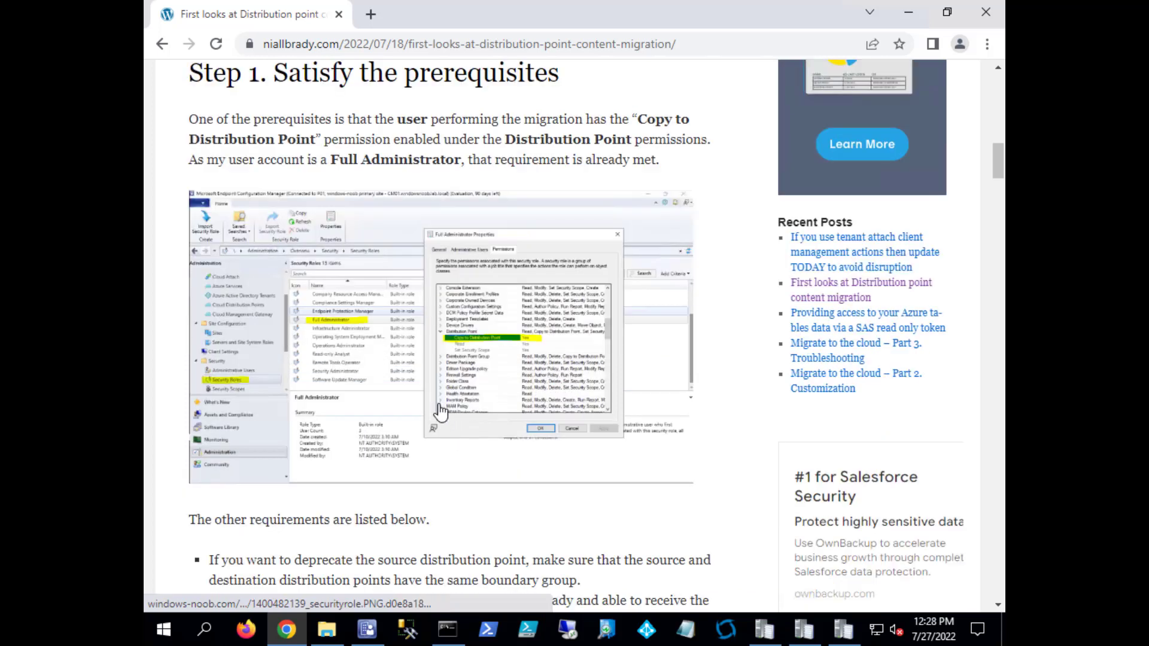
{"action": "scroll", "coordinate": [469, 398], "scroll_direction": "down", "scroll_amount": 6}
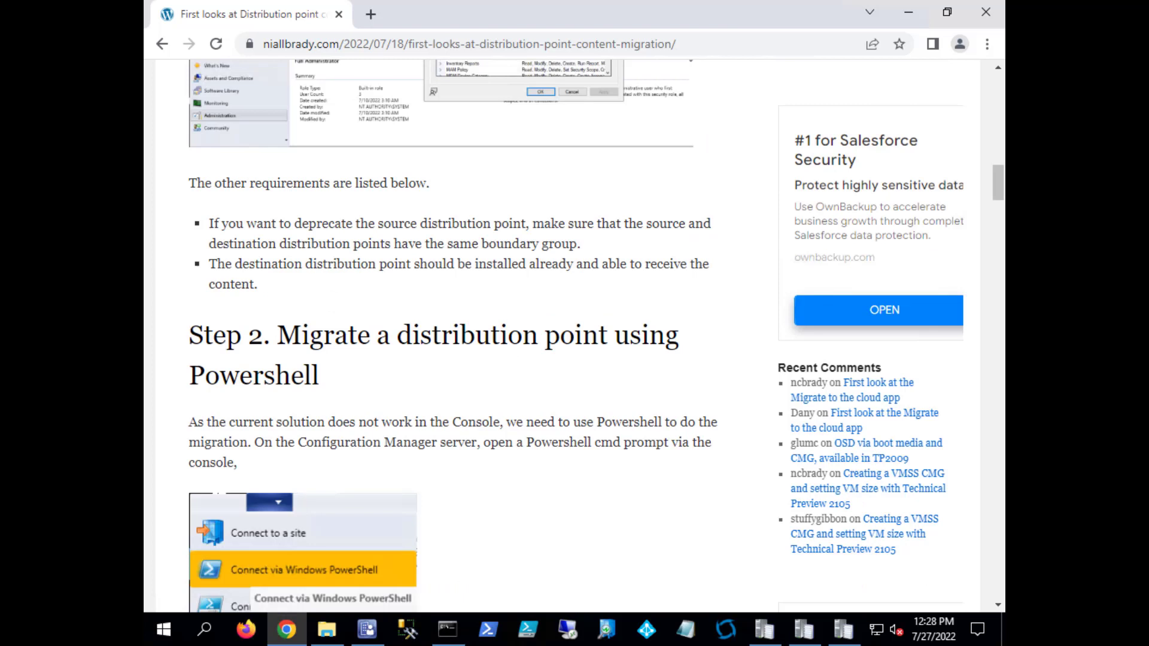
{"action": "scroll", "coordinate": [476, 348], "scroll_direction": "down", "scroll_amount": 2}
{"action": "scroll", "coordinate": [477, 349], "scroll_direction": "up", "scroll_amount": 2}
{"action": "scroll", "coordinate": [477, 349], "scroll_direction": "down", "scroll_amount": 1}
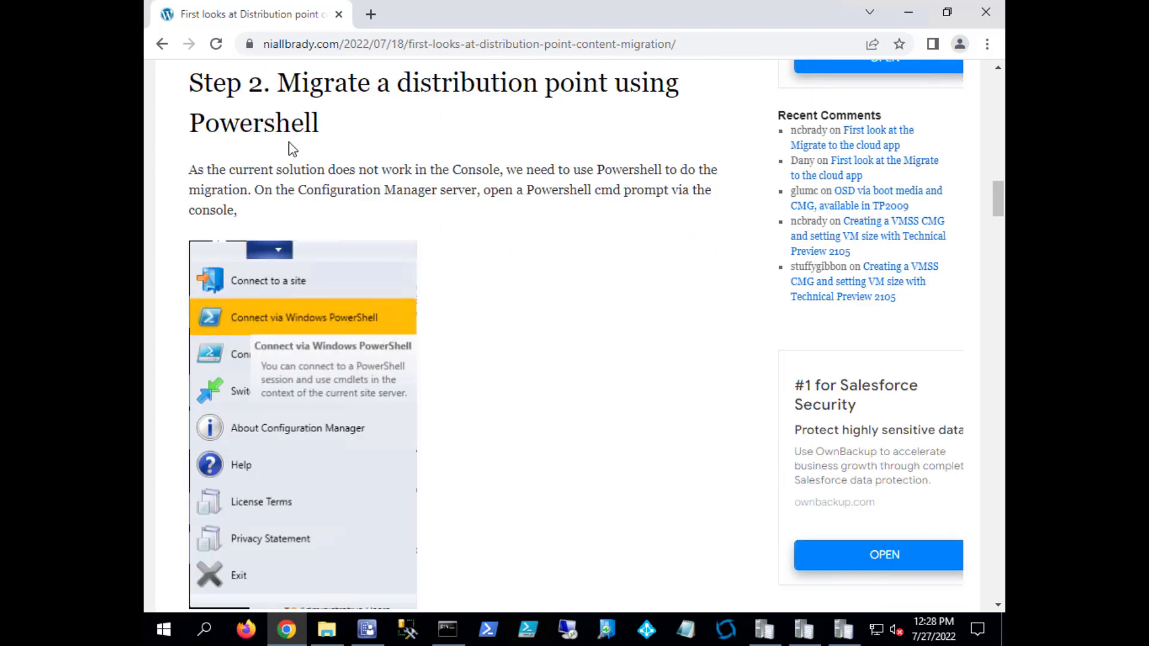
In the console, go to Administration > Site Configuration > Servers and Site System Roles.
{"action": "left_click", "coordinate": [367, 631]}
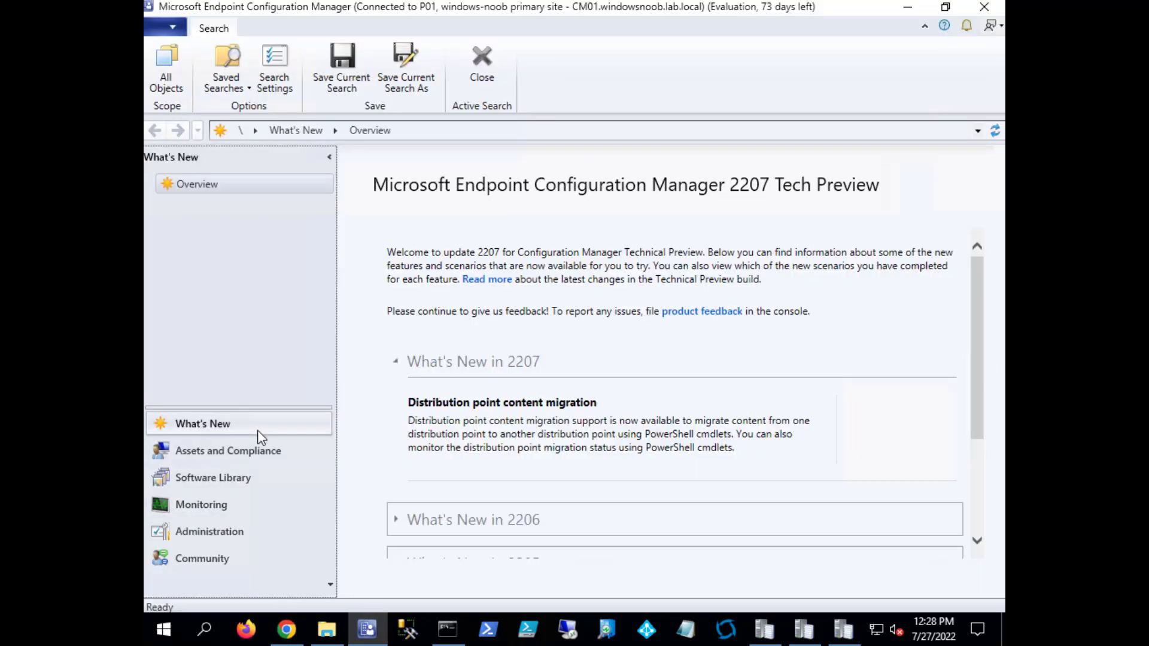
{"action": "left_click", "coordinate": [265, 521]}
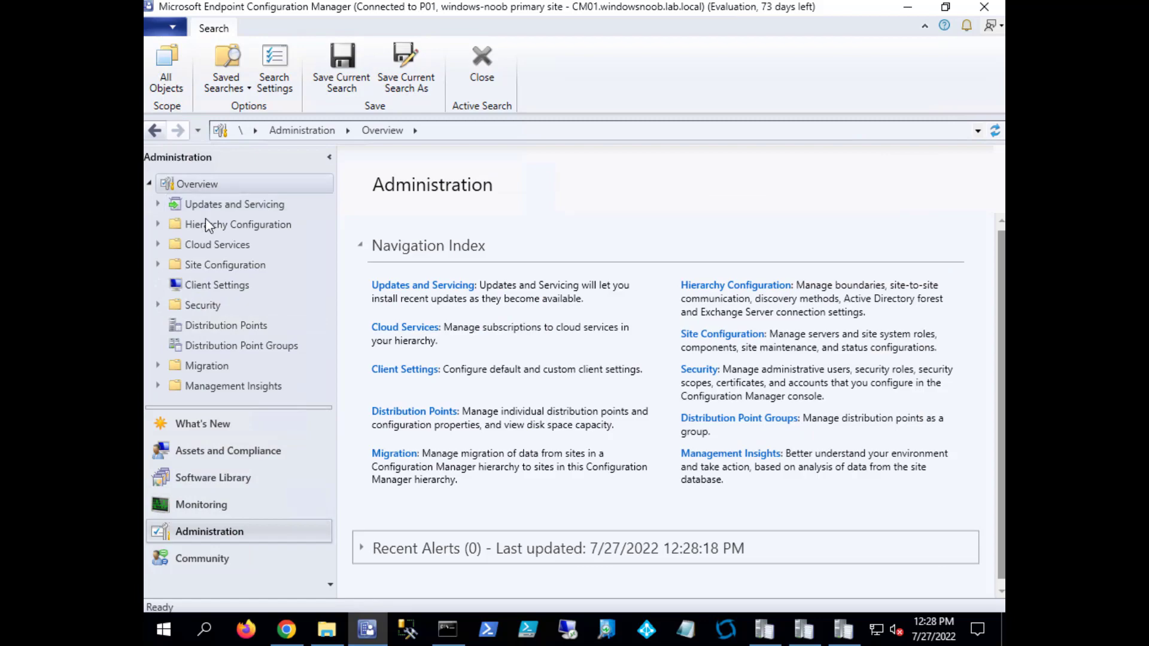
{"action": "left_click", "coordinate": [158, 223]}
{"action": "left_click", "coordinate": [157, 325]}
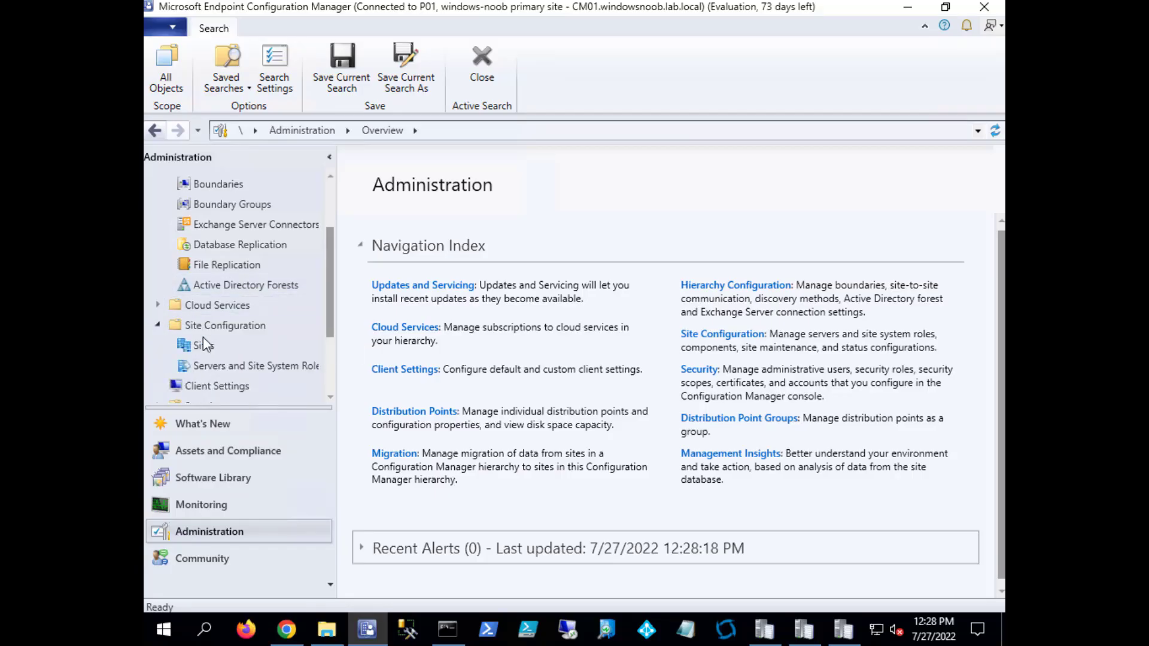
{"action": "left_click", "coordinate": [239, 366]}
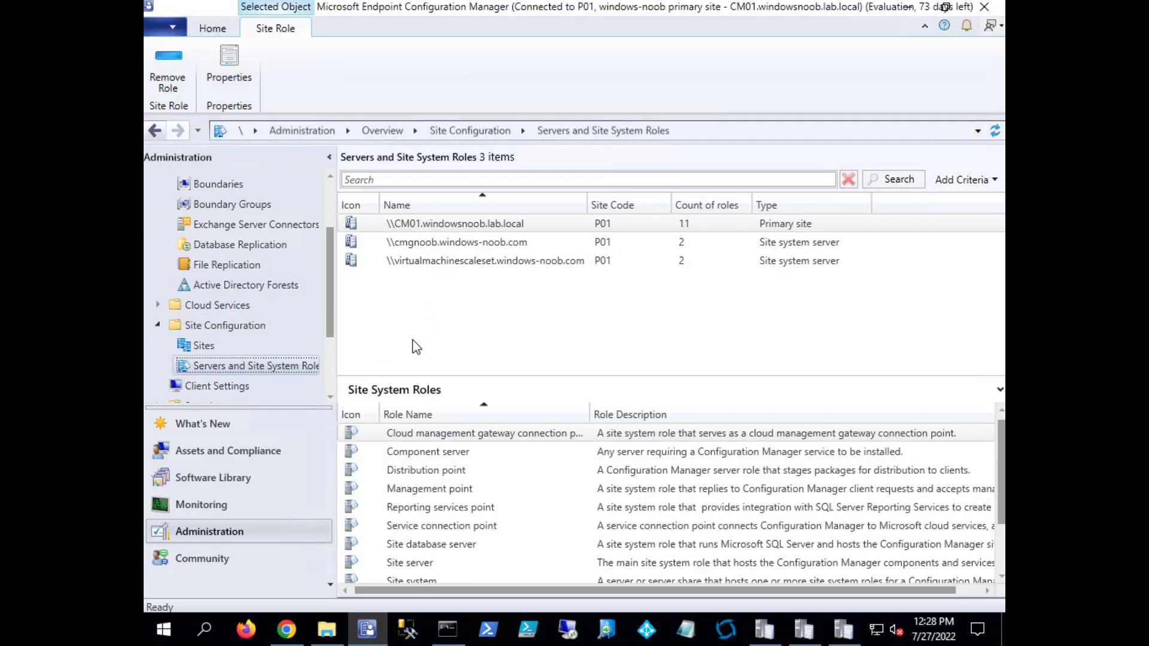
{"action": "double_click", "coordinate": [302, 367]}
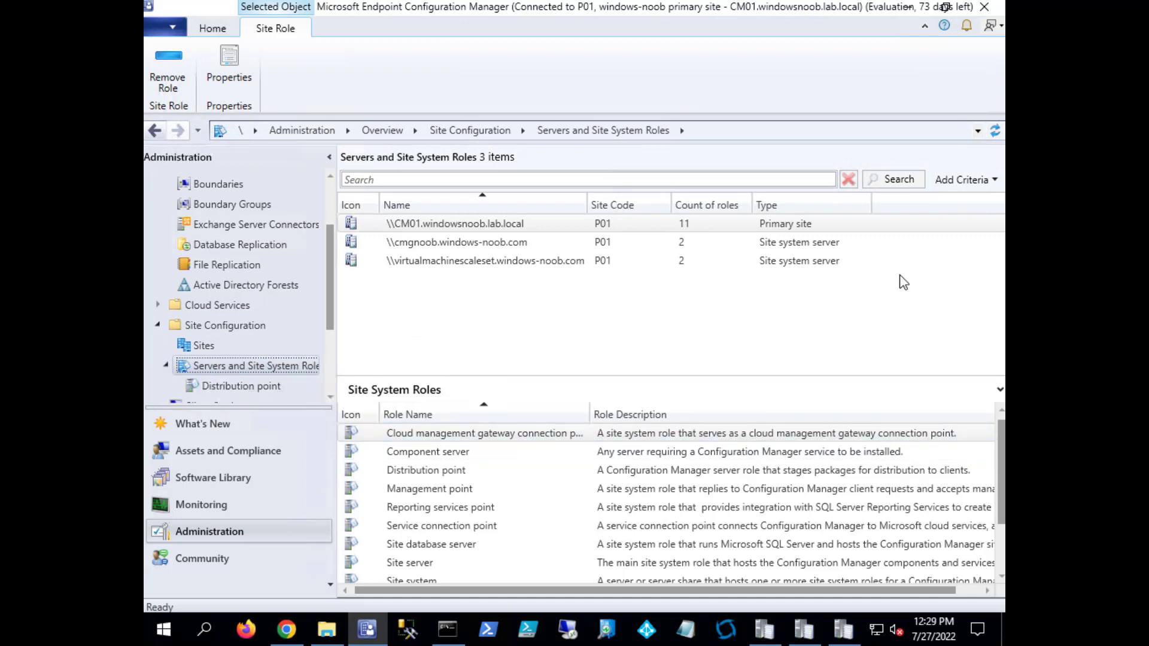
Create a new site system server named webserver.windowsnoob.lab.local.
{"action": "right_click", "coordinate": [292, 364]}
{"action": "left_click", "coordinate": [571, 103]}
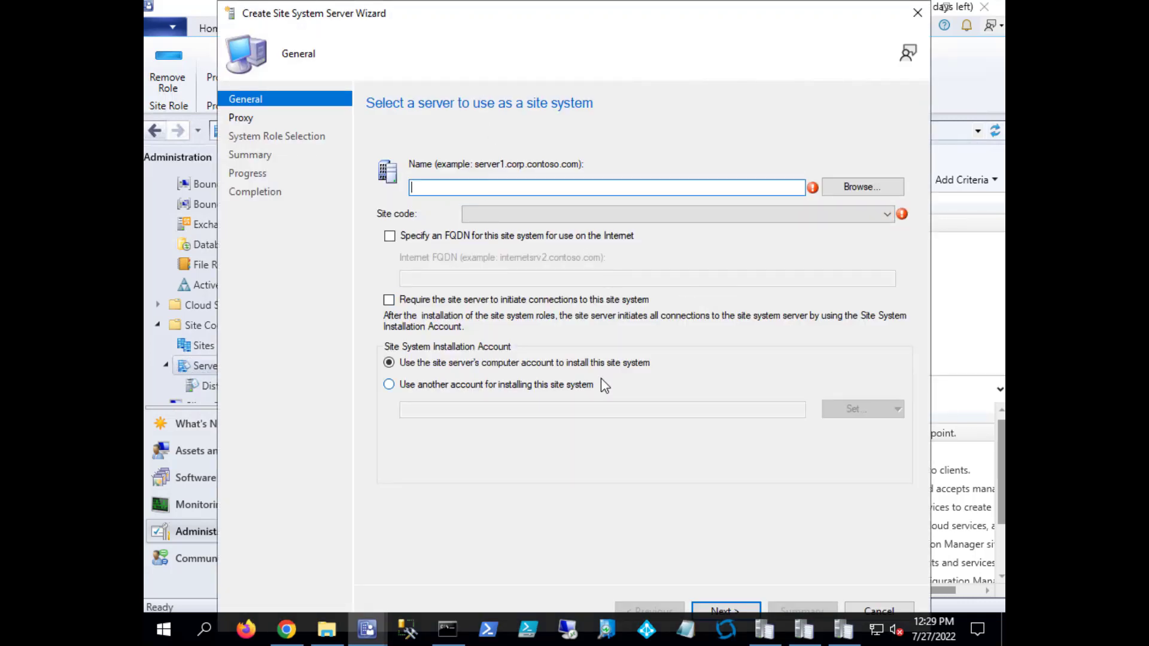
{"action": "type", "text": "webserver.windows"}
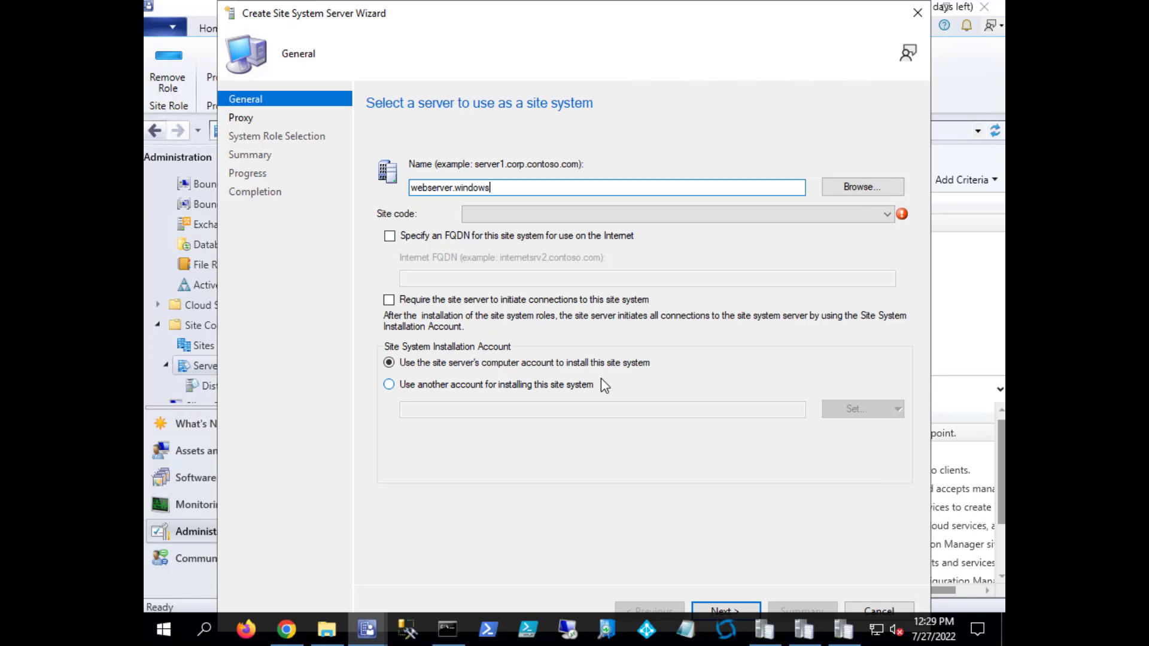
{"action": "type", "text": "noob.lab.local"}
Assign the server to site P01 - windows-noob primary site and keep the default proxy settings.
{"action": "left_click", "coordinate": [792, 222]}
{"action": "left_click", "coordinate": [518, 231]}
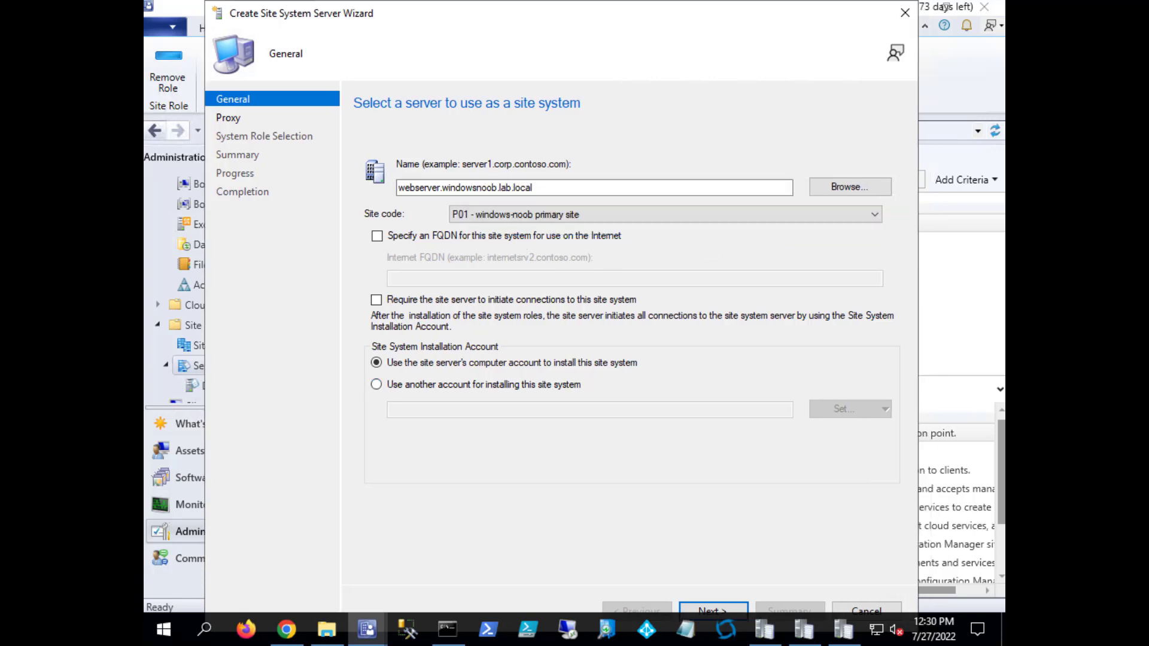
{"action": "left_click", "coordinate": [712, 609]}
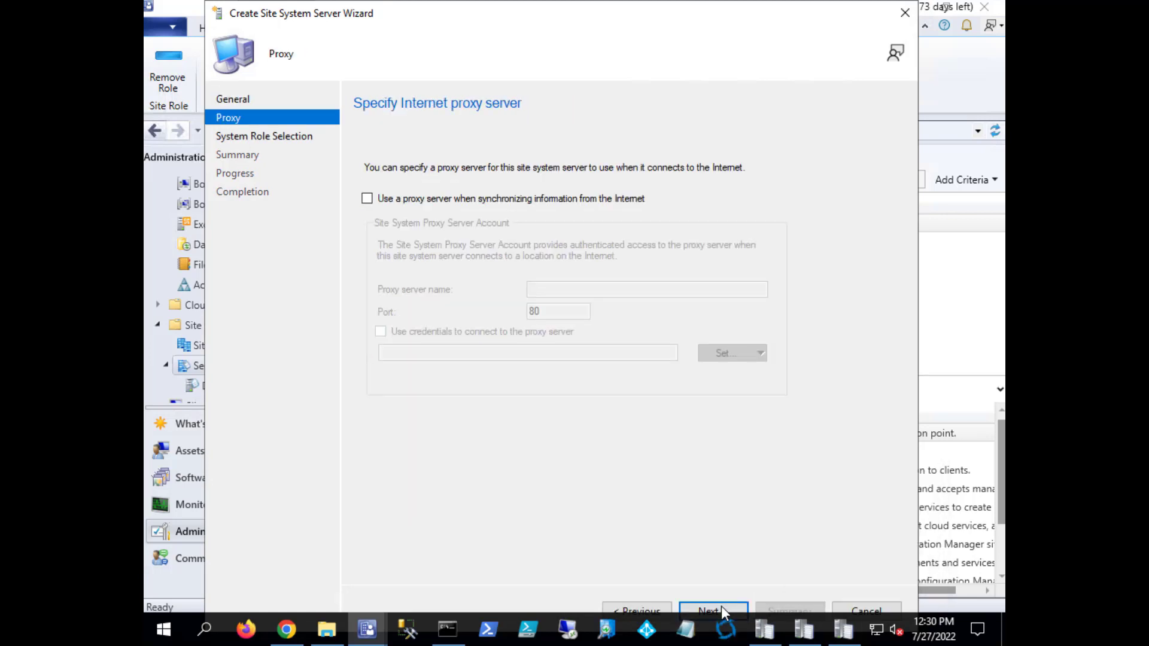
{"action": "left_click", "coordinate": [720, 607]}
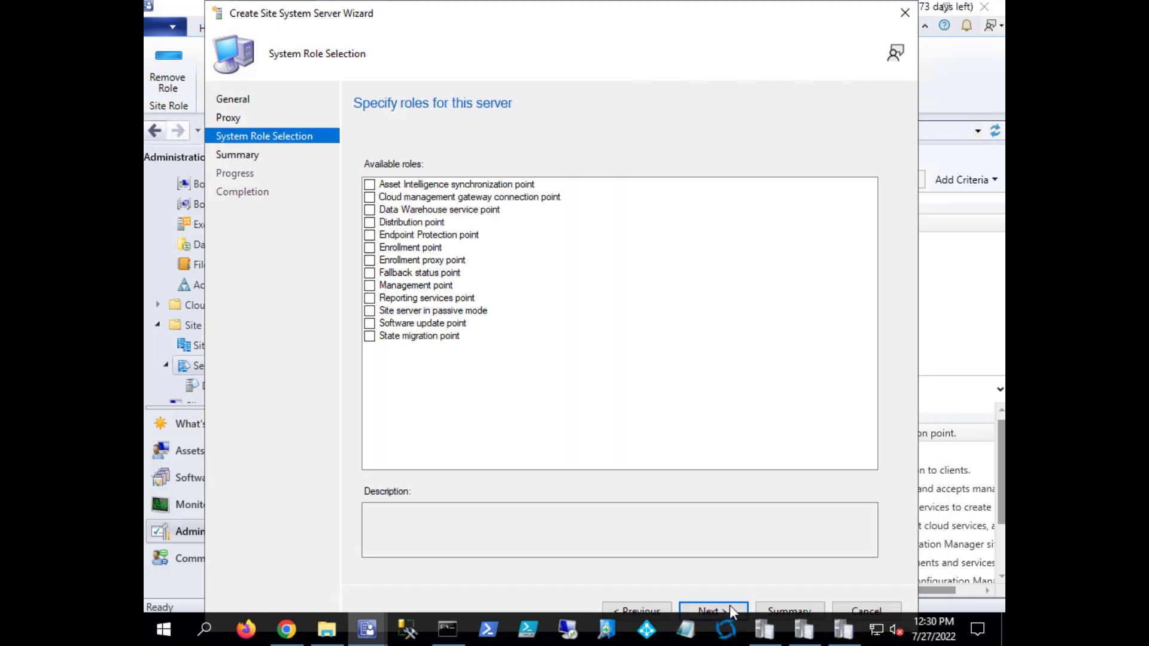
Add the Distribution point role, with IIS installed and configured automatically.
{"action": "left_click", "coordinate": [369, 221]}
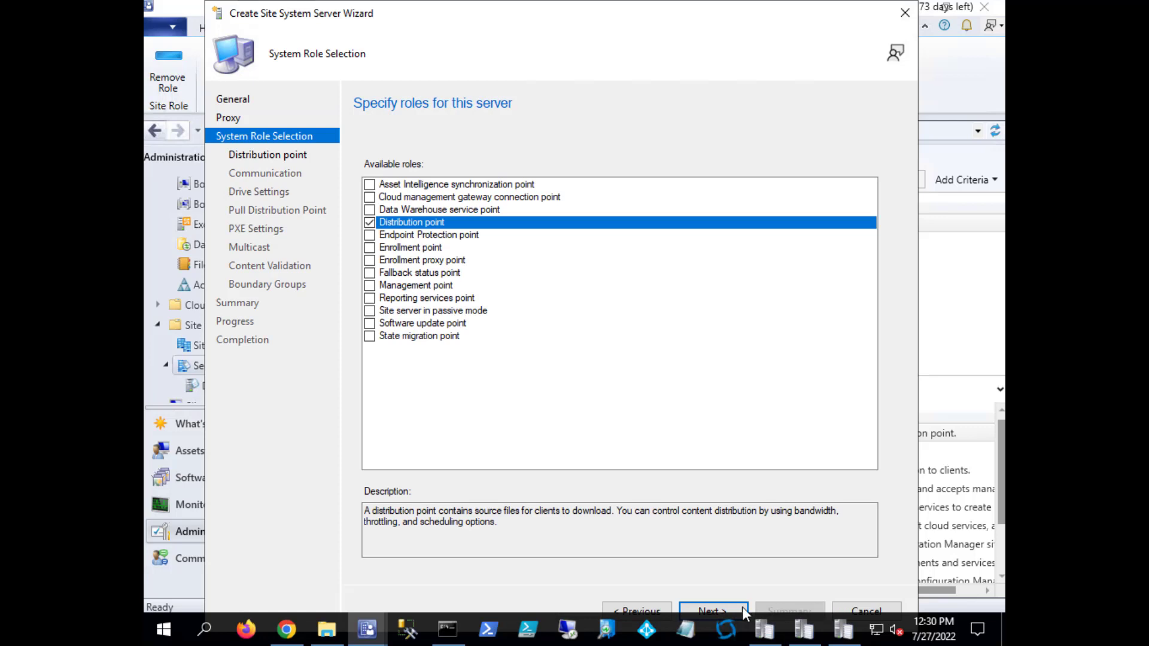
{"action": "left_click", "coordinate": [708, 606]}
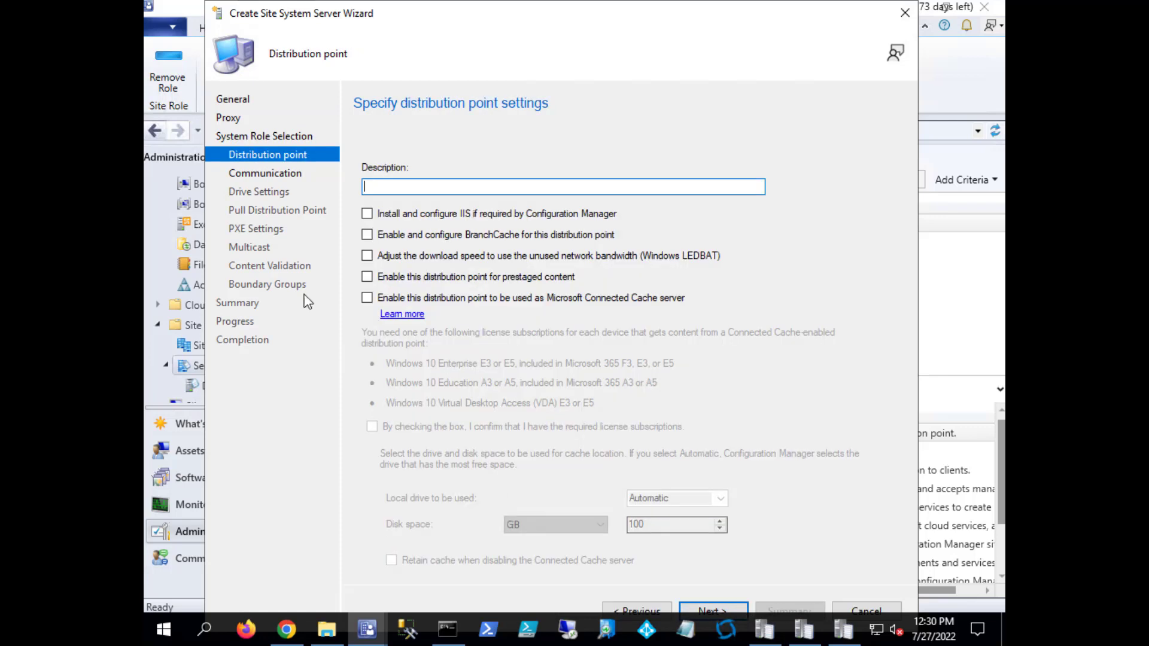
{"action": "left_click", "coordinate": [367, 214]}
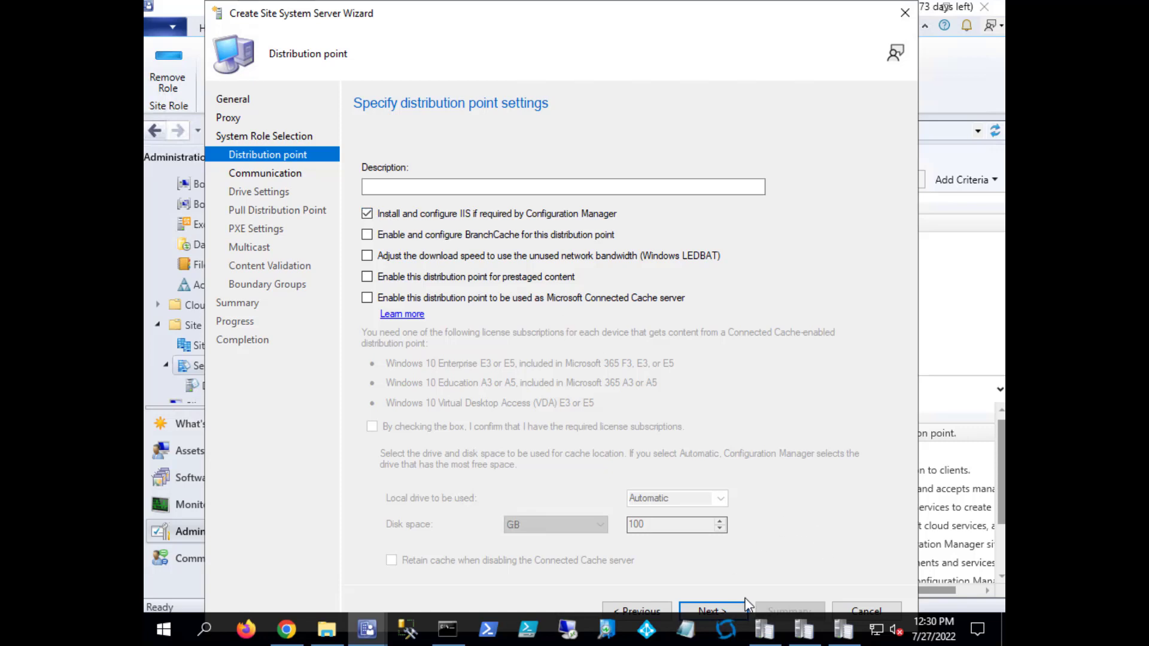
{"action": "left_click", "coordinate": [722, 610]}
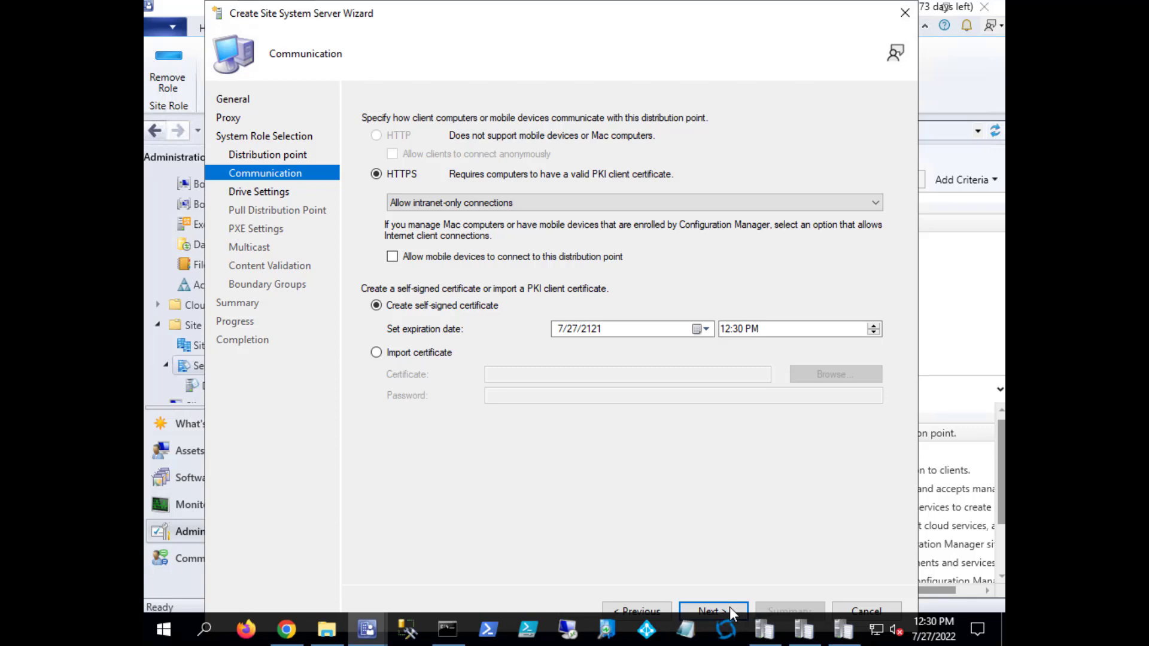
Accept the default communication, drive, pull DP, PXE, multicast and content validation settings.
{"action": "left_click", "coordinate": [712, 610]}
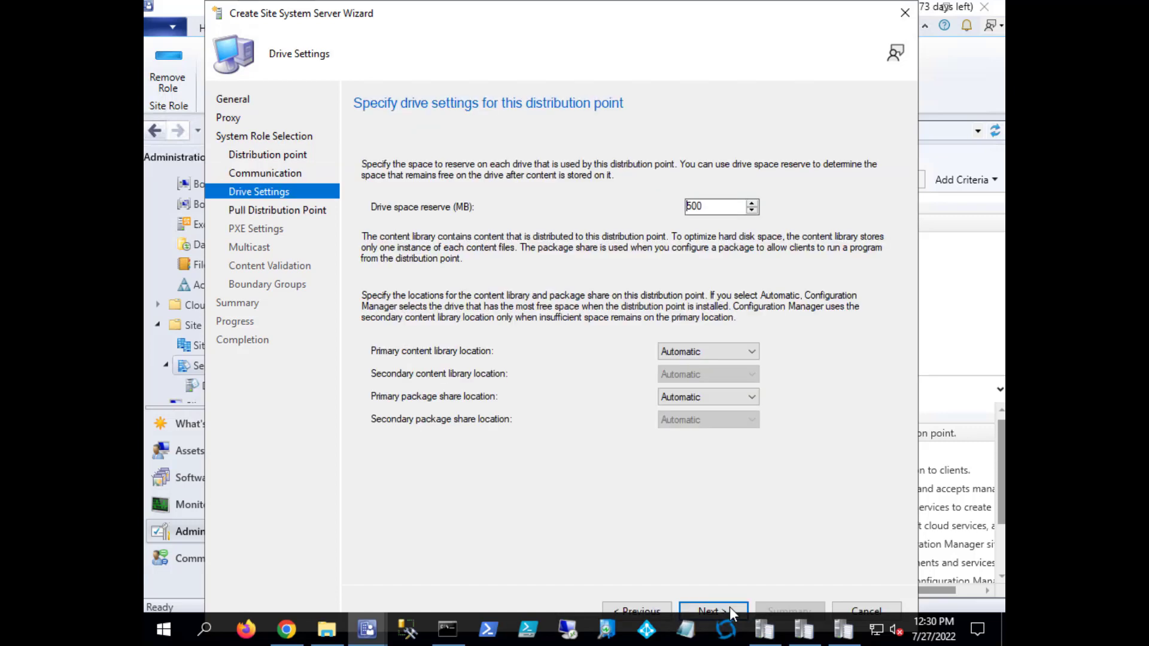
{"action": "left_click", "coordinate": [730, 606]}
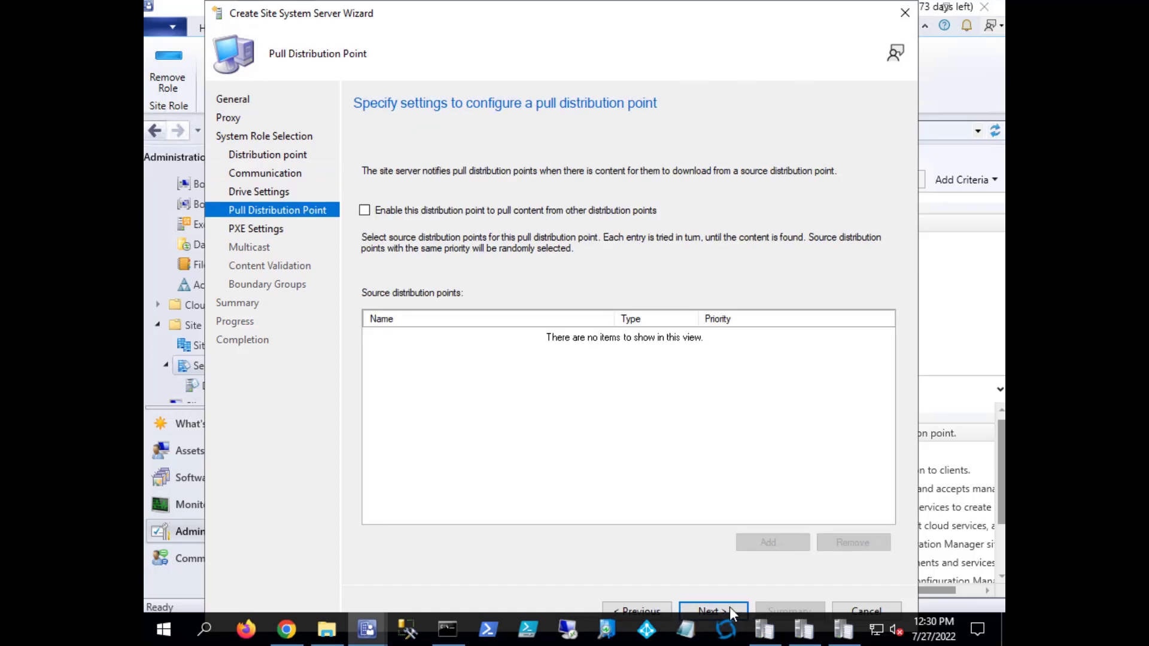
{"action": "left_click", "coordinate": [730, 607]}
{"action": "left_click", "coordinate": [730, 606]}
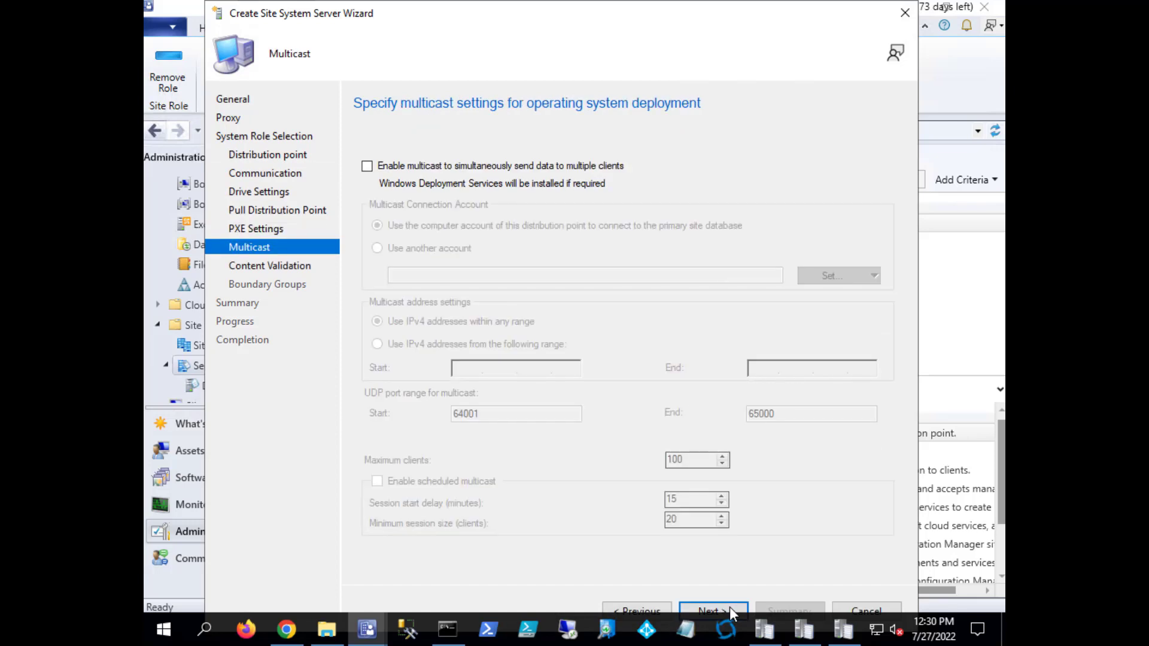
{"action": "left_click", "coordinate": [729, 607]}
{"action": "left_click", "coordinate": [730, 606]}
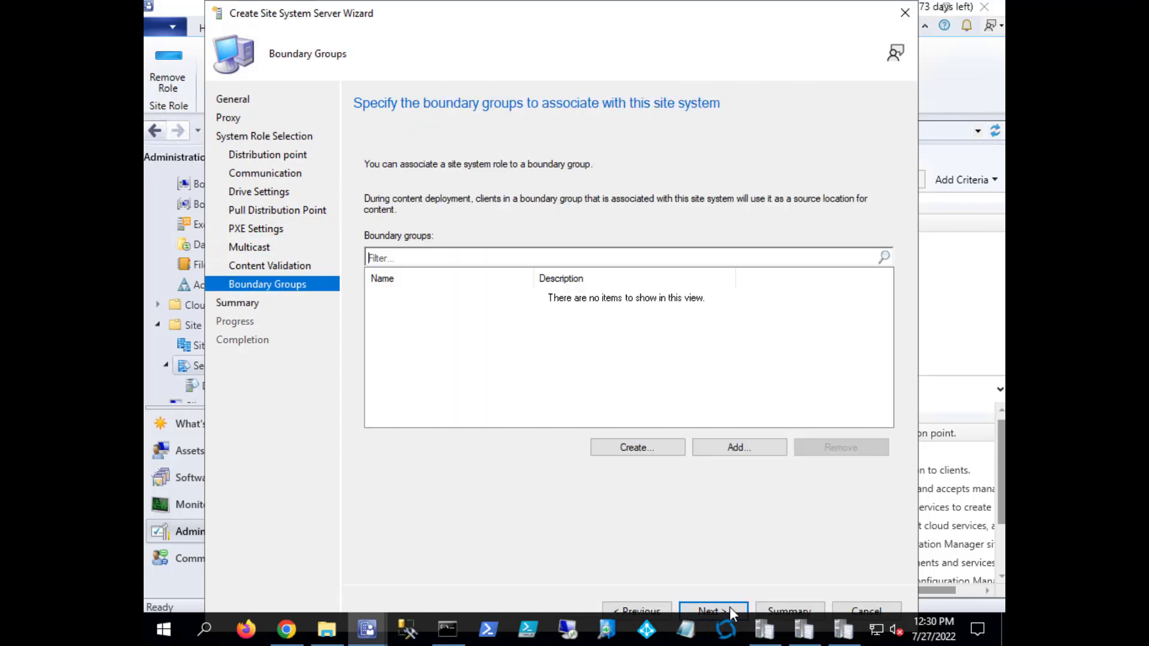
Add the Default builtin and On premises boundary groups, then finish and close the wizard.
{"action": "left_click", "coordinate": [746, 451]}
{"action": "left_click", "coordinate": [409, 268]}
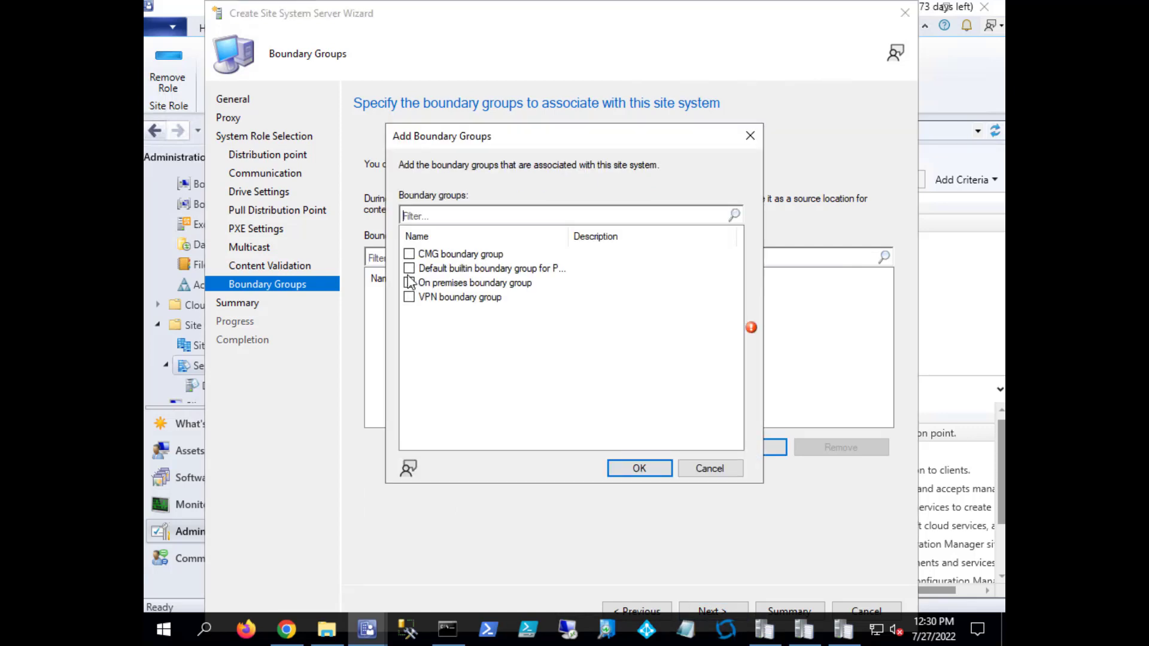
{"action": "left_click", "coordinate": [409, 283]}
{"action": "left_click", "coordinate": [655, 472]}
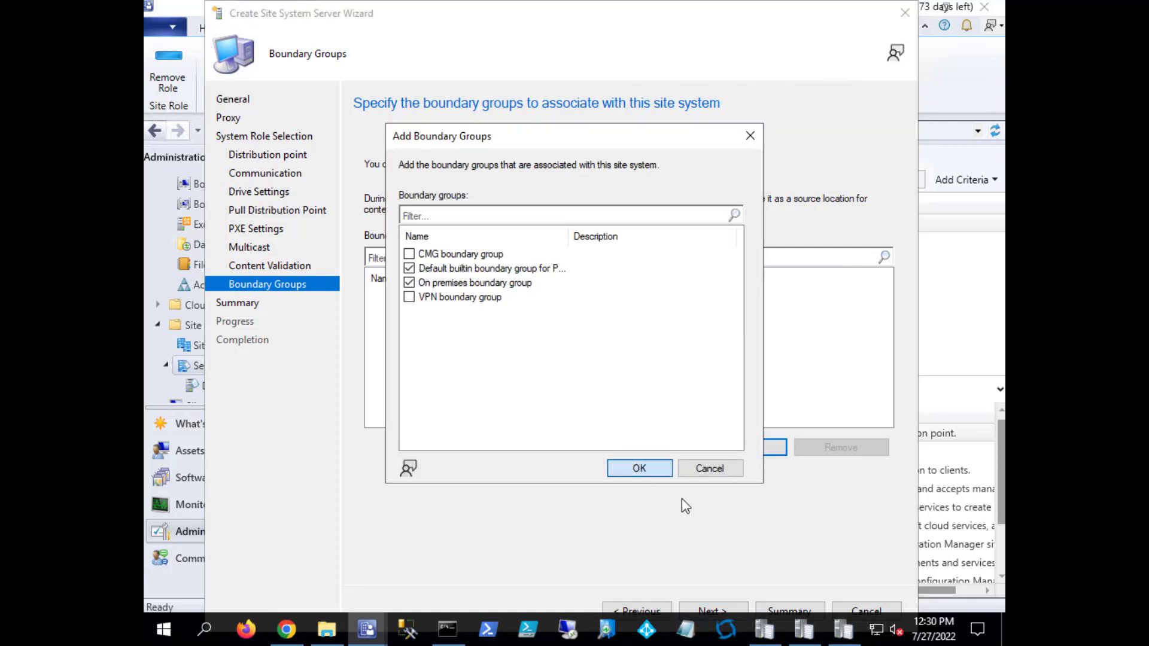
{"action": "left_click", "coordinate": [712, 609]}
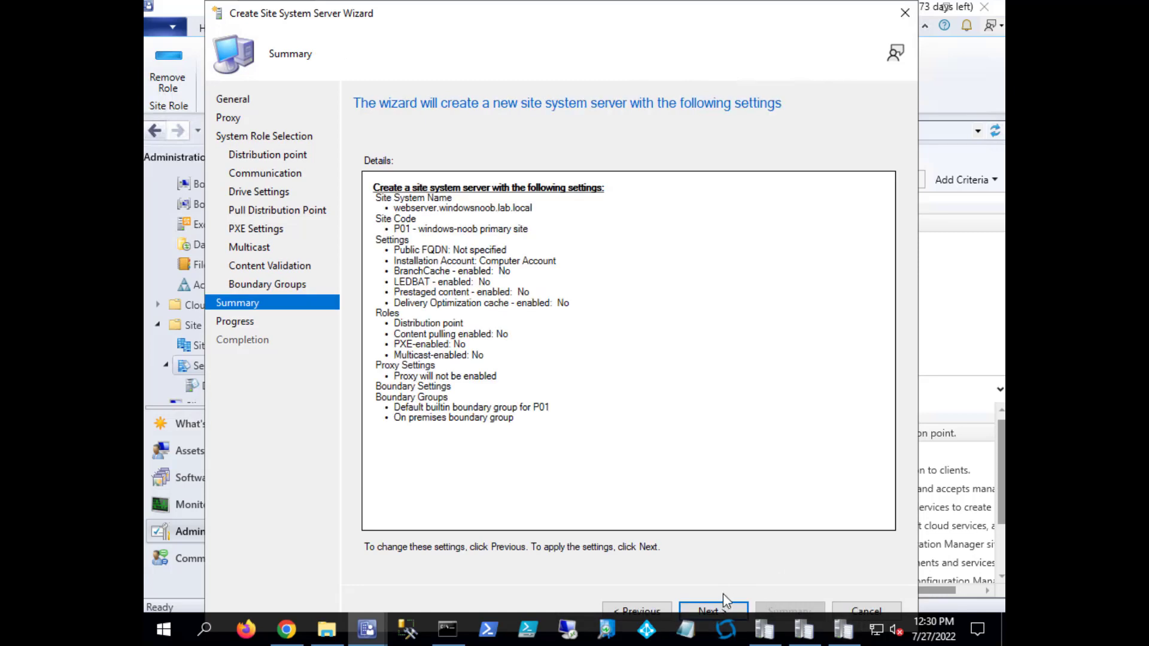
{"action": "left_click", "coordinate": [718, 609]}
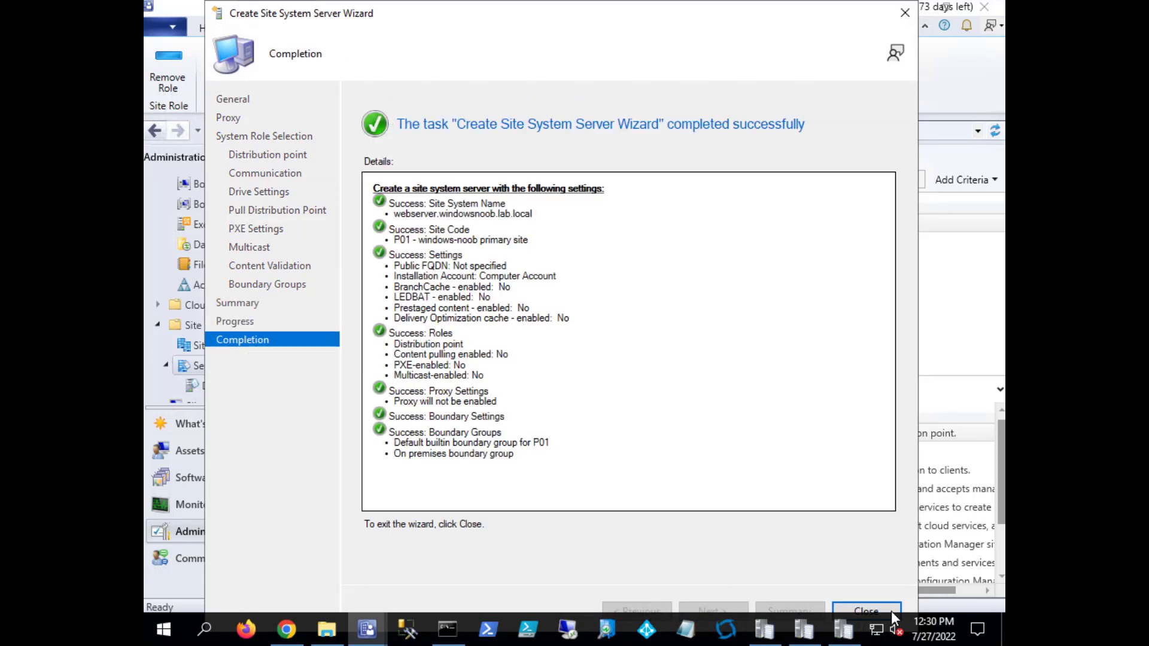
{"action": "left_click", "coordinate": [867, 612]}
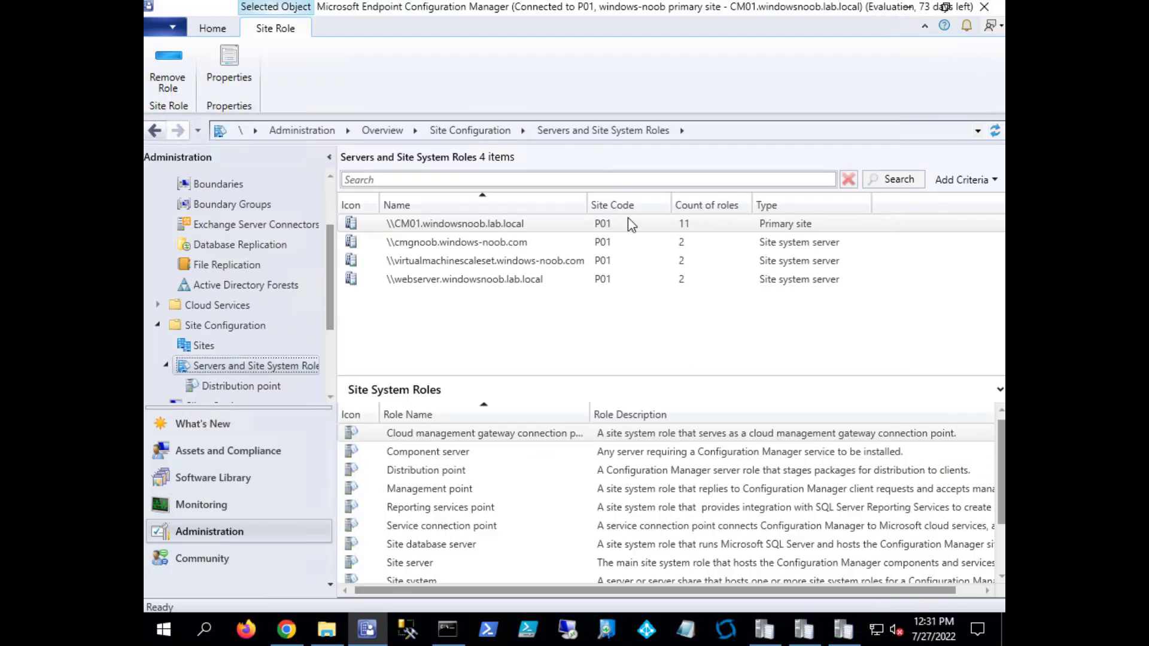
{"action": "left_click", "coordinate": [548, 279]}
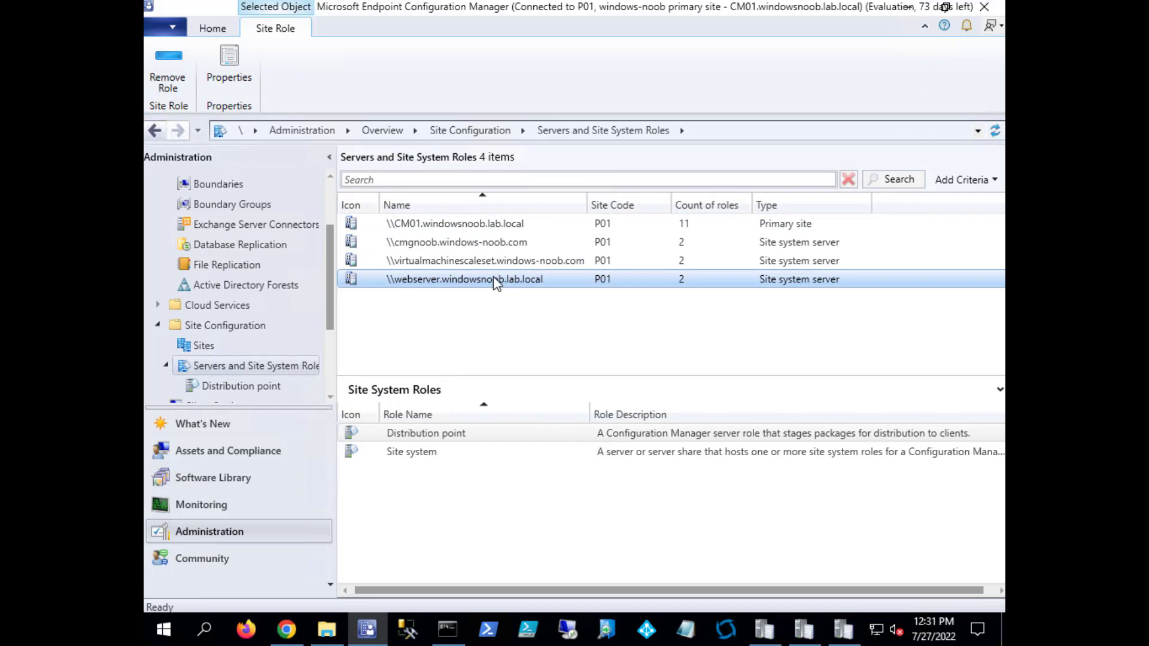
{"action": "right_click", "coordinate": [495, 282]}
{"action": "left_click", "coordinate": [388, 370]}
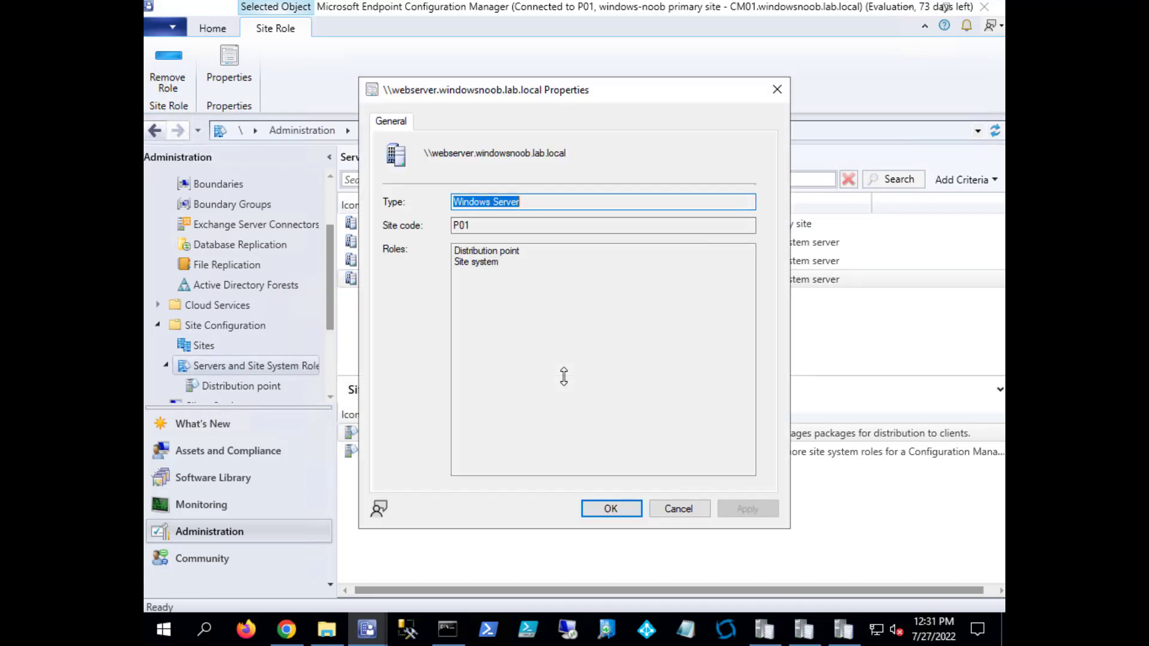
{"action": "left_click", "coordinate": [697, 509]}
{"action": "right_click", "coordinate": [435, 455]}
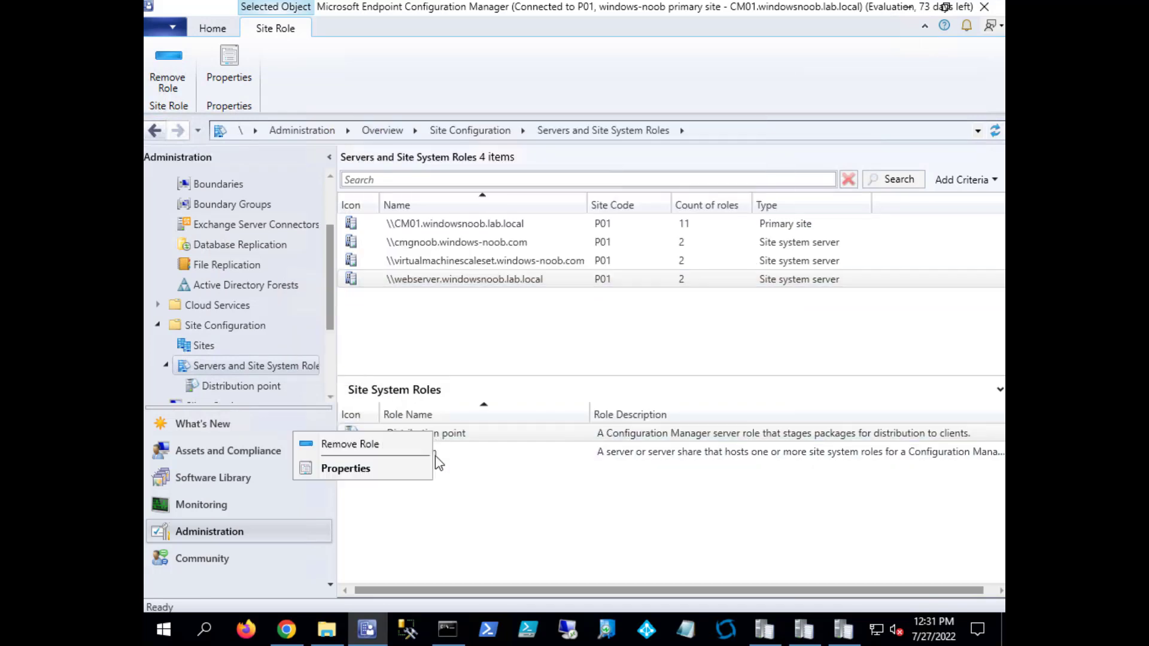
{"action": "left_click", "coordinate": [374, 468]}
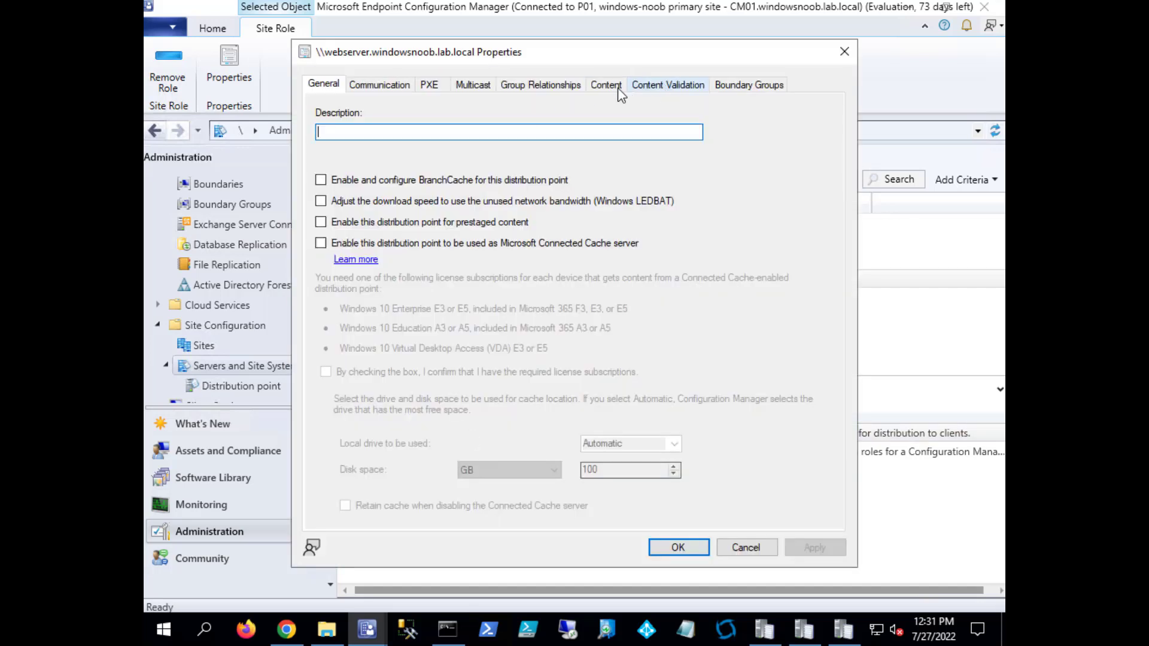
{"action": "left_click", "coordinate": [616, 87]}
{"action": "left_click", "coordinate": [438, 268]}
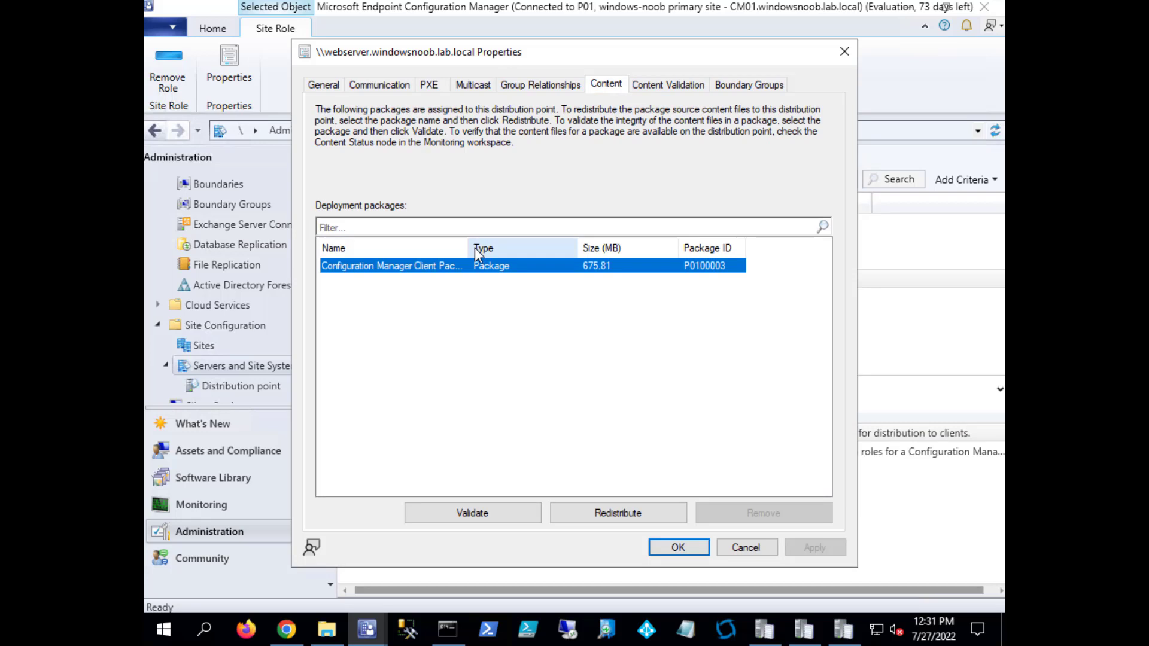
{"action": "left_click_drag", "start_coordinate": [468, 247], "coordinate": [502, 246]}
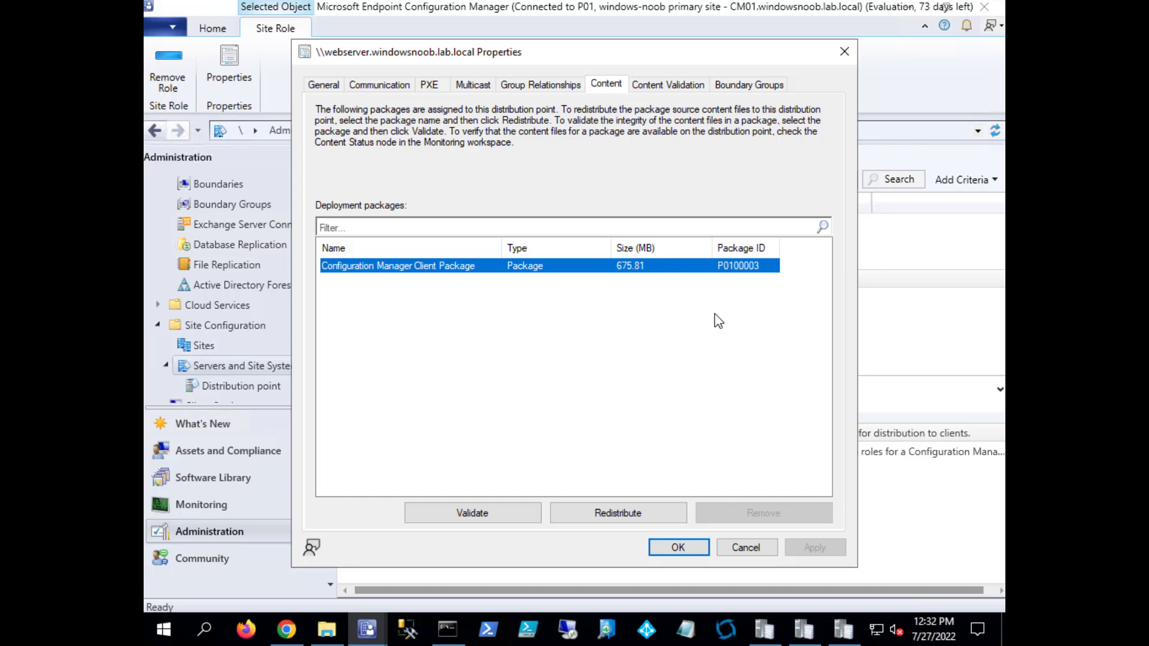
{"action": "left_click", "coordinate": [743, 546]}
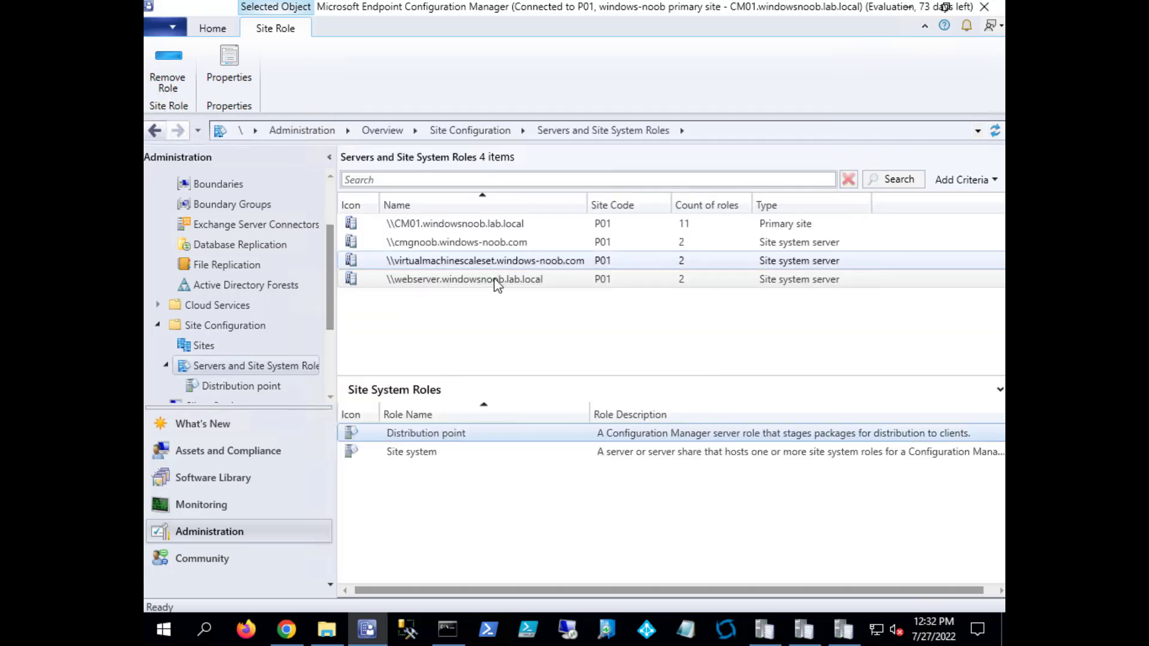
{"action": "right_click", "coordinate": [457, 433]}
{"action": "left_click", "coordinate": [412, 469]}
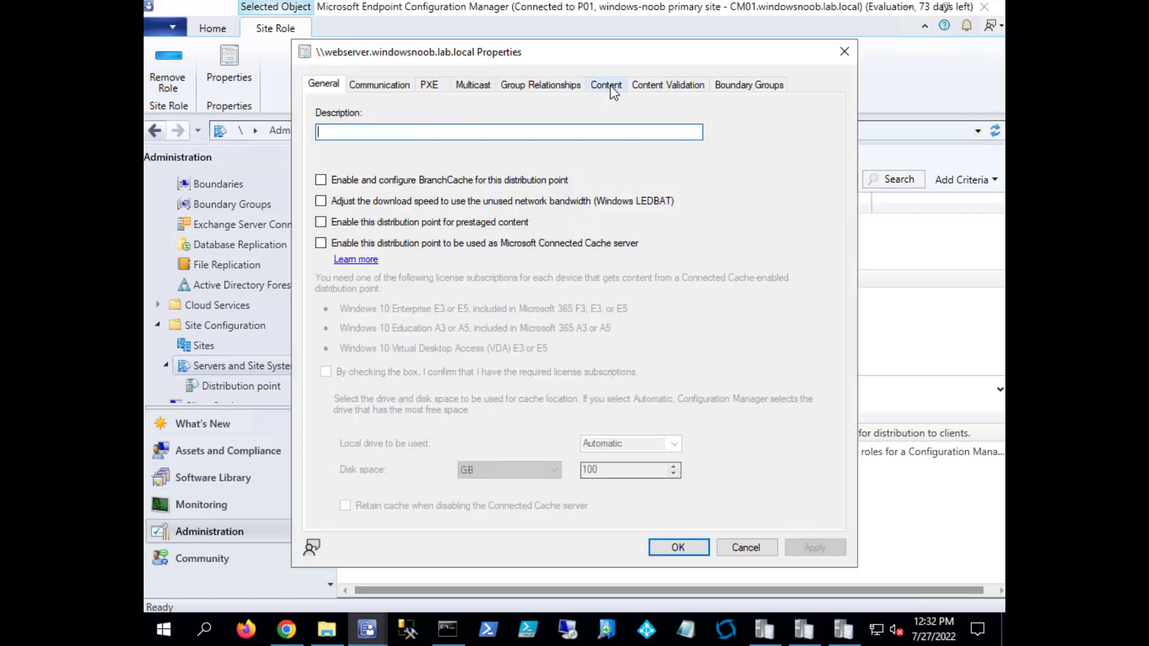
{"action": "left_click", "coordinate": [603, 85]}
{"action": "left_click", "coordinate": [745, 547]}
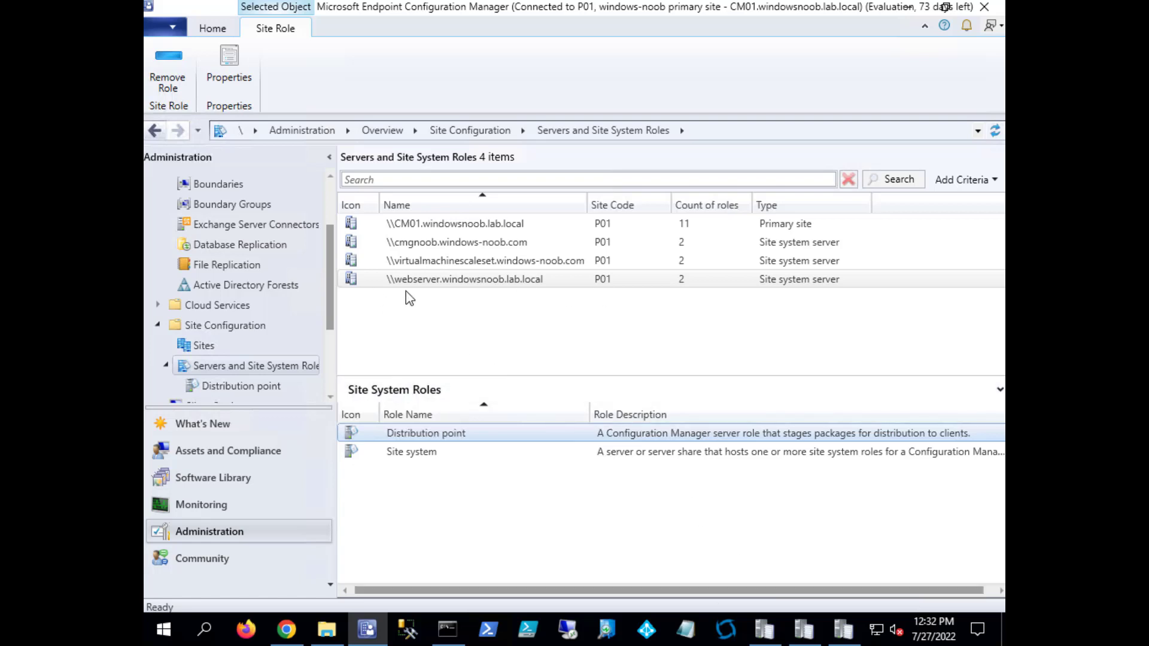
{"action": "left_click", "coordinate": [526, 280]}
{"action": "left_click", "coordinate": [508, 224]}
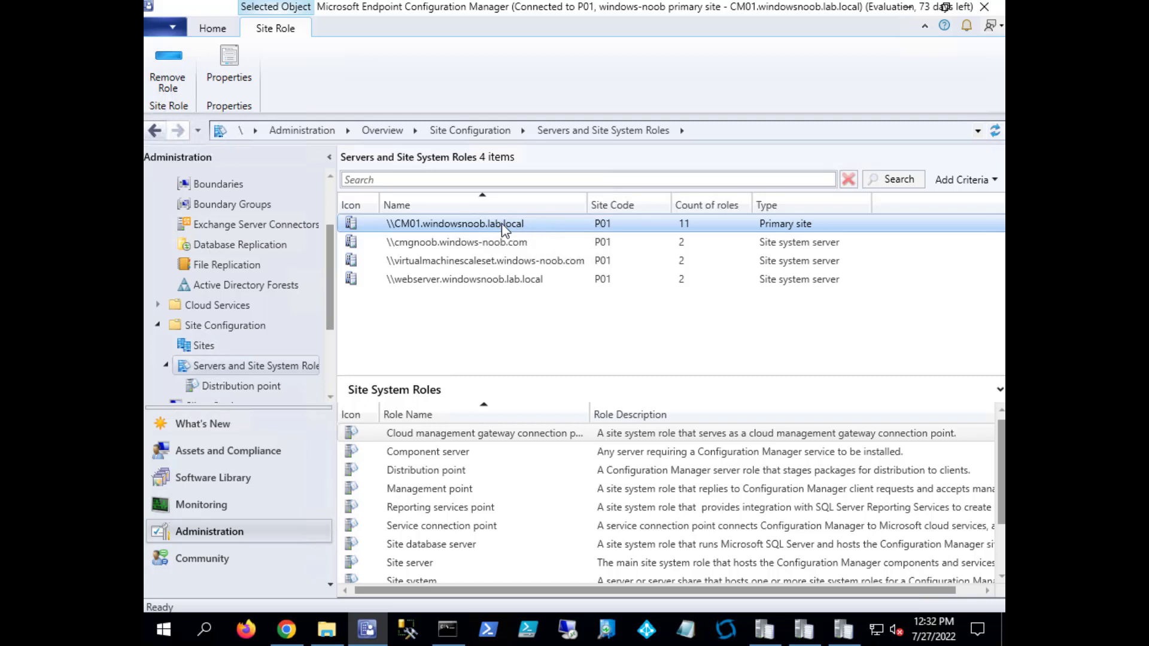
Show the webserver's roles and bring up the console's site connection options.
{"action": "left_click", "coordinate": [560, 280]}
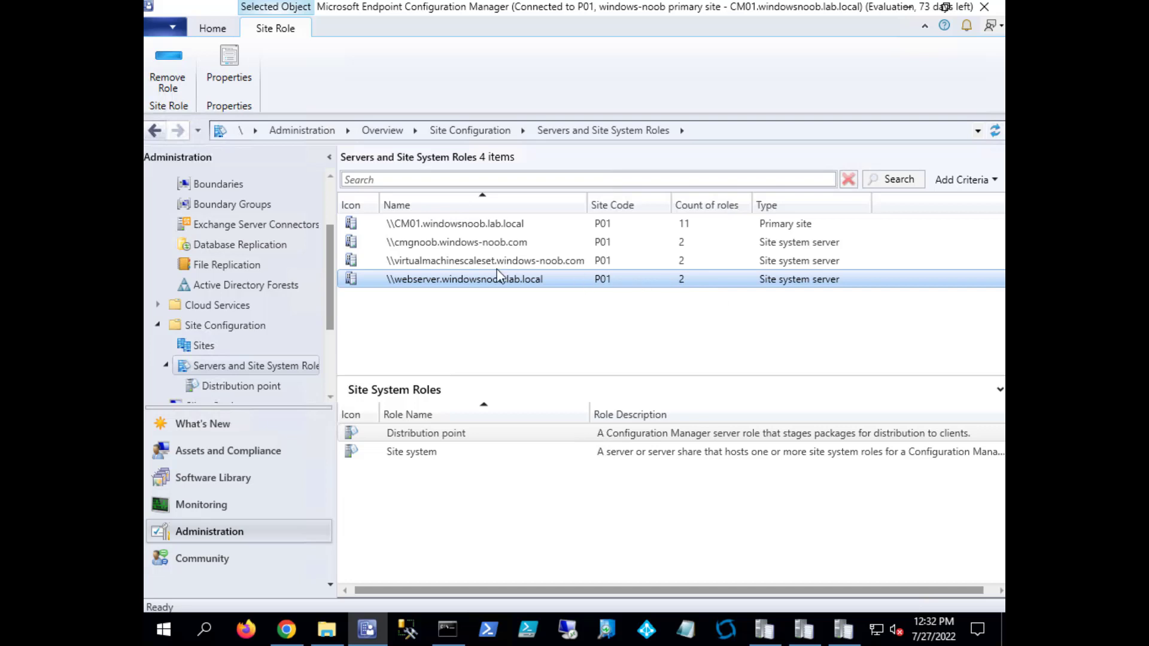
{"action": "left_click", "coordinate": [176, 30]}
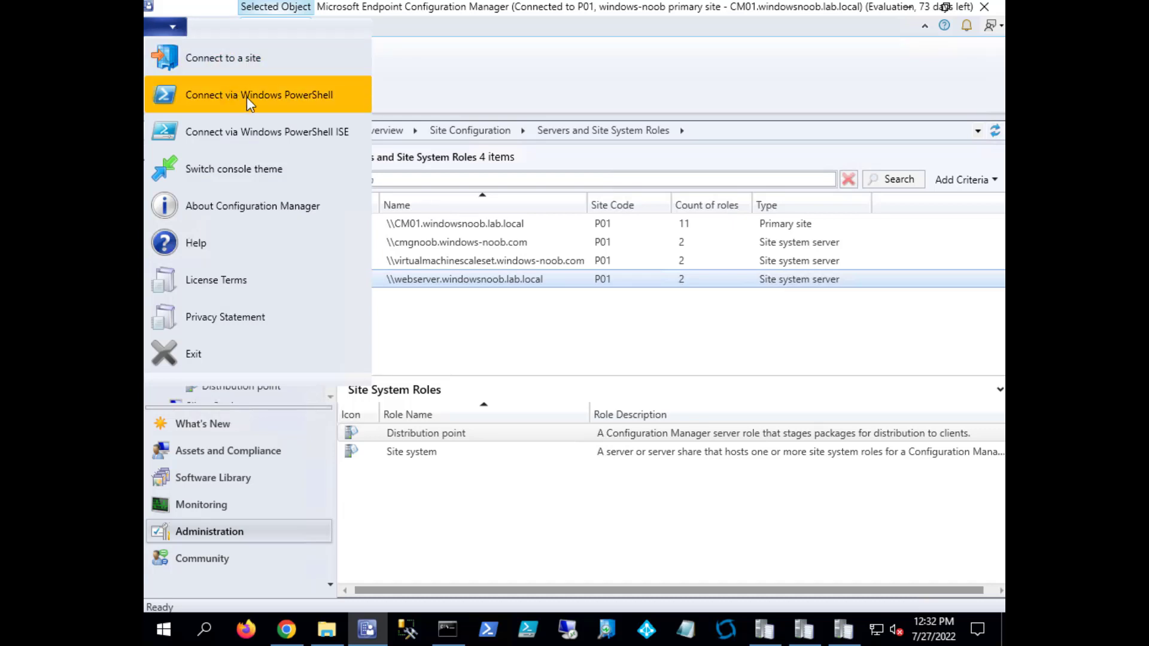
In a site-connected PowerShell session, run Start-CMDistributionPointMigration from cm01 to webserver.
{"action": "left_click", "coordinate": [289, 95]}
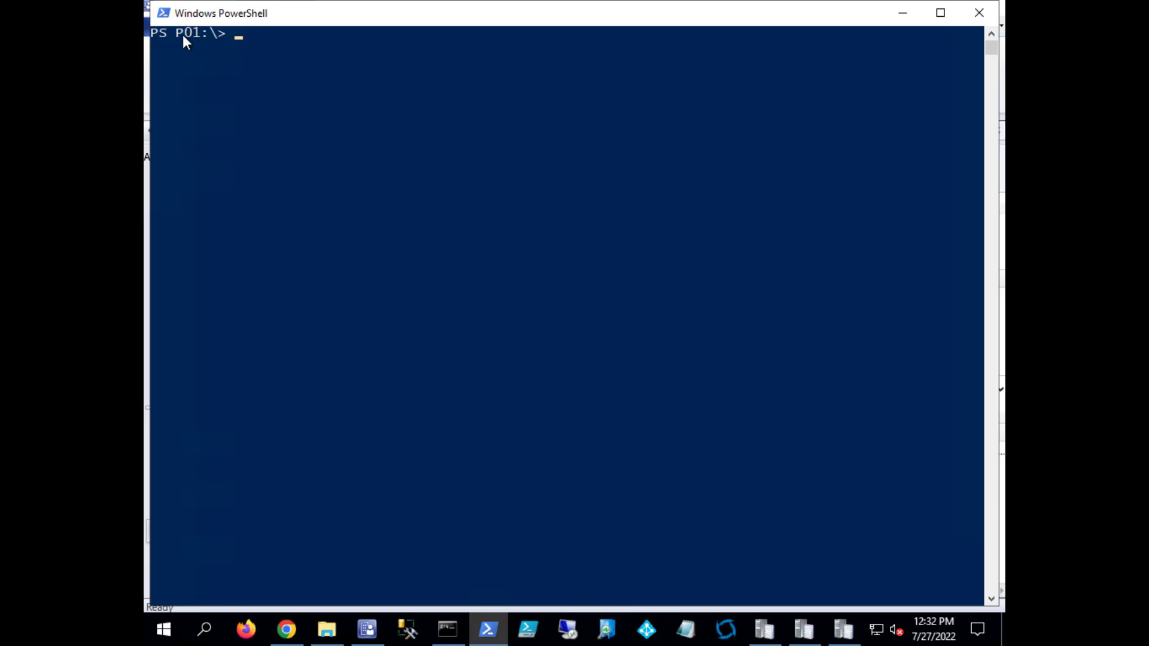
{"action": "right_click", "coordinate": [338, 114]}
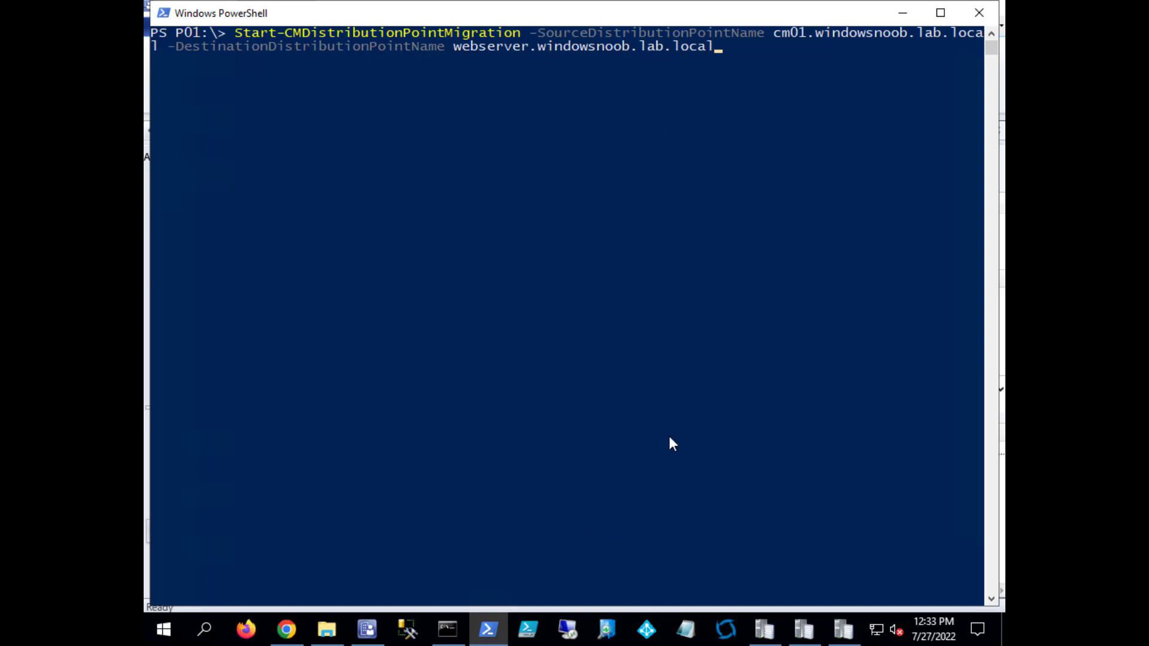
{"action": "key", "text": "Return"}
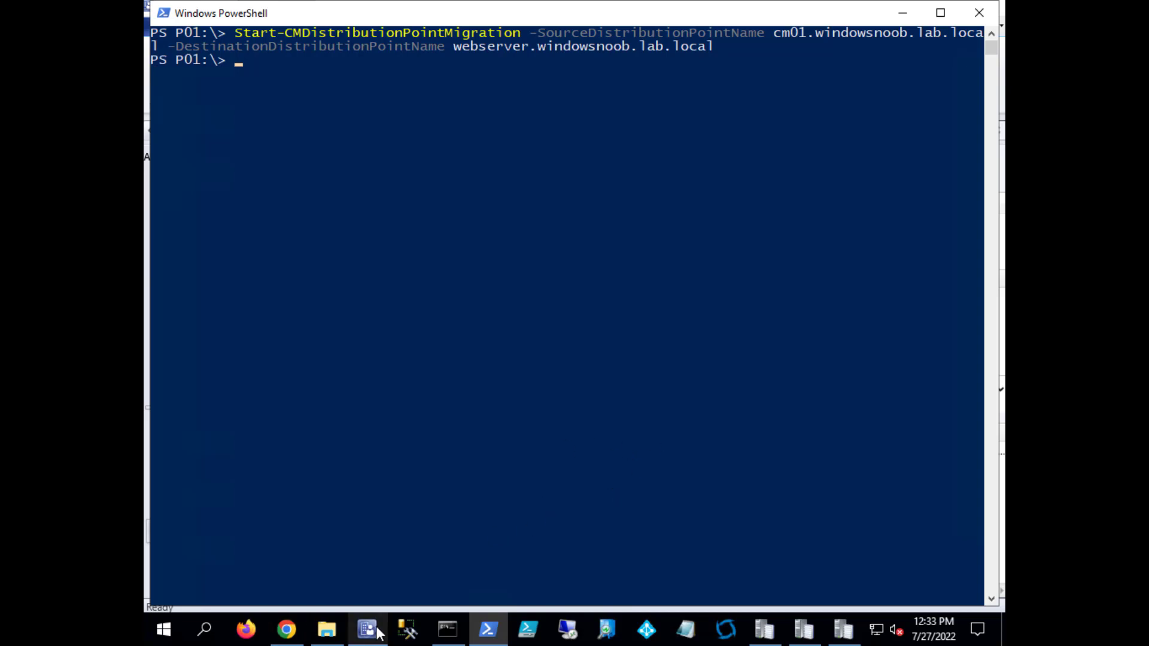
Review SMSProv.log's DP_Migration entries (GetDPMigrationID, Migrating contents, added packages), then show distmgr.log.
{"action": "left_click", "coordinate": [764, 629]}
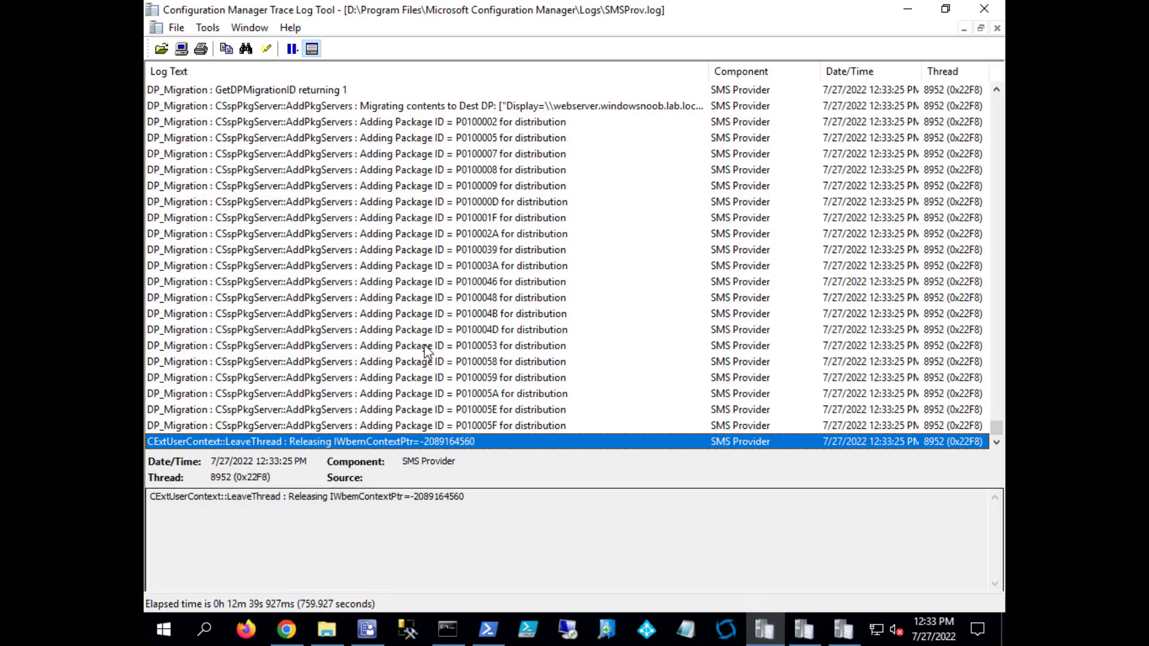
{"action": "left_click", "coordinate": [308, 122]}
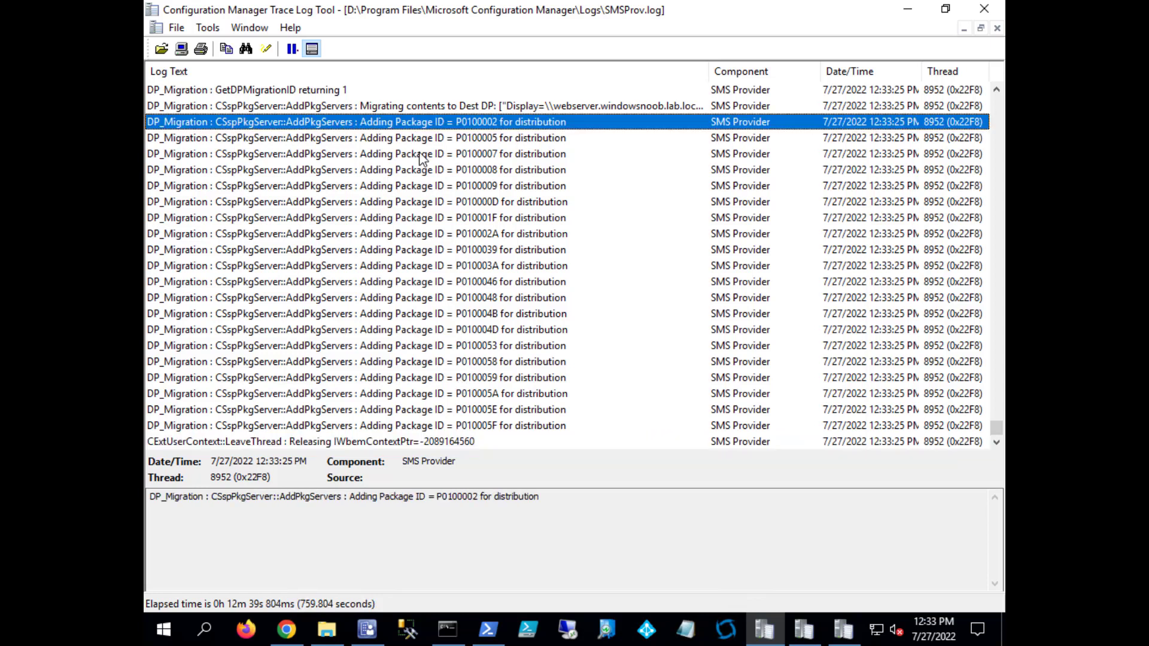
{"action": "scroll", "coordinate": [308, 124], "scroll_direction": "up", "scroll_amount": 1}
{"action": "left_click", "coordinate": [397, 155]}
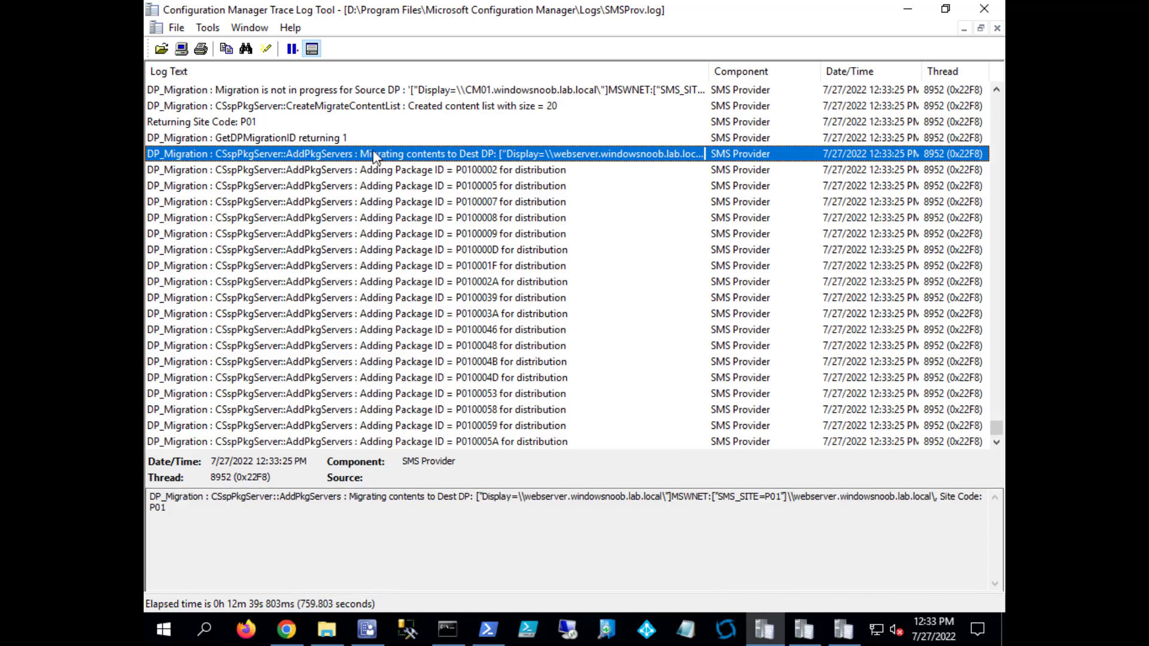
{"action": "left_click", "coordinate": [245, 142]}
{"action": "left_click", "coordinate": [464, 153]}
{"action": "left_click", "coordinate": [411, 175]}
{"action": "key", "text": "Down"}
{"action": "key", "text": "Down"}
{"action": "key", "text": "Down"}
{"action": "key", "text": "Down"}
{"action": "key", "text": "Down"}
{"action": "key", "text": "Down"}
{"action": "key", "text": "Down"}
{"action": "key", "text": "Down"}
{"action": "key", "text": "Down"}
{"action": "key", "text": "Down"}
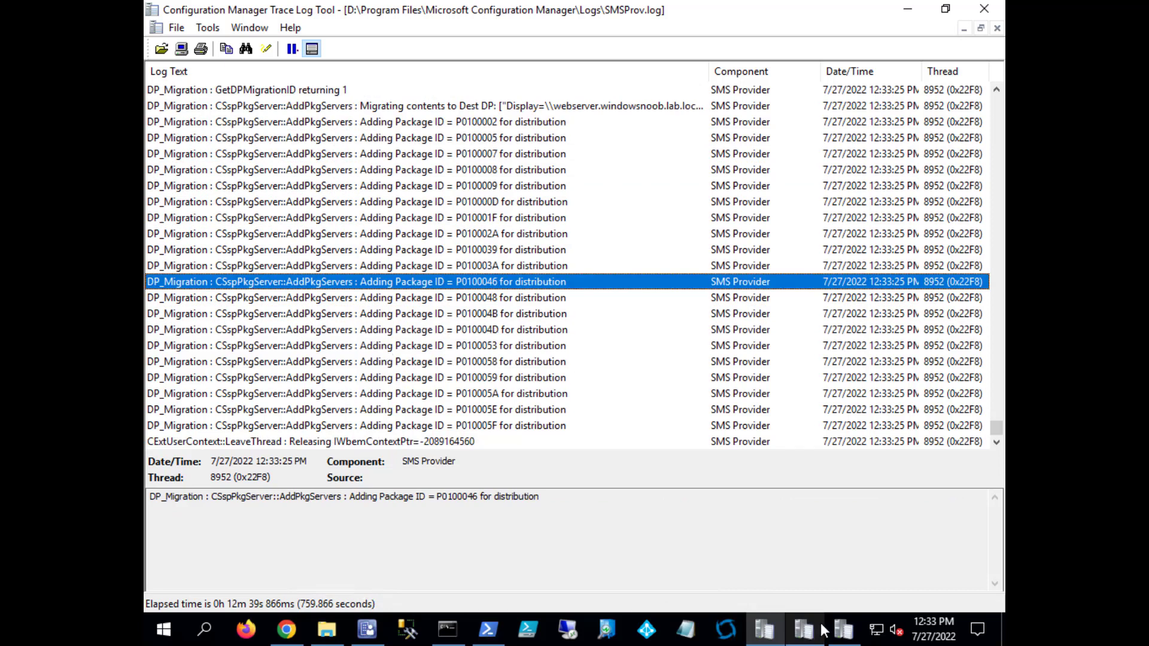
{"action": "left_click", "coordinate": [803, 634]}
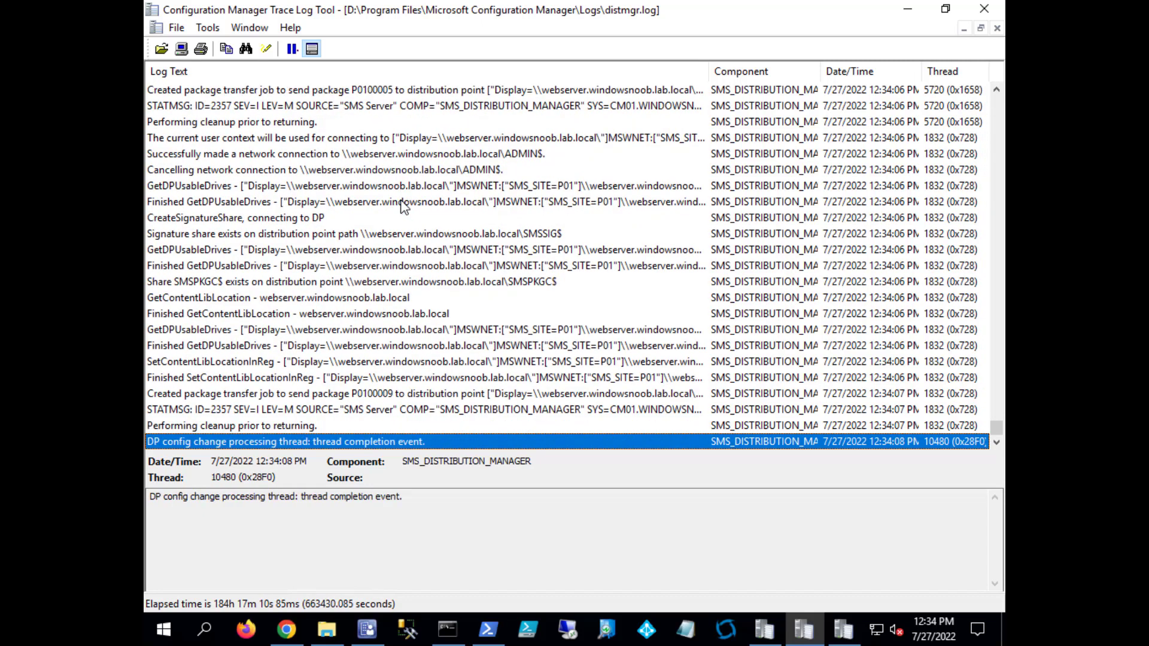
Check distmgr.log's GetDPUsableDrives entry and PkgXferMgr.log's no-capacity entry for P0100002.
{"action": "left_click", "coordinate": [430, 206]}
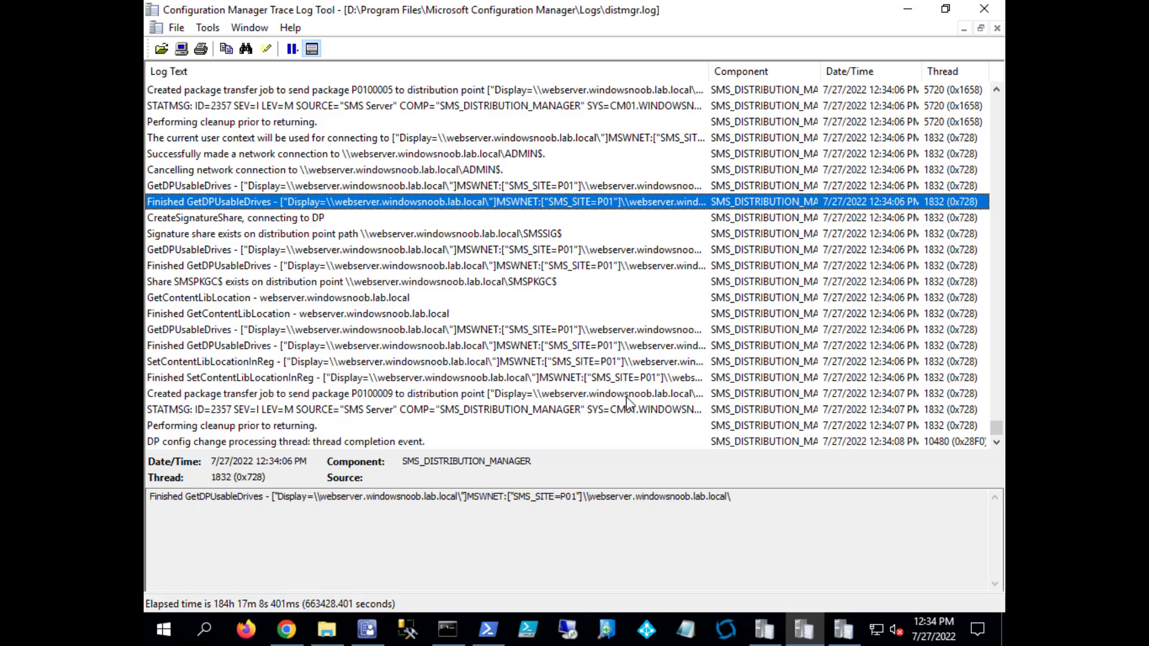
{"action": "left_click", "coordinate": [854, 629]}
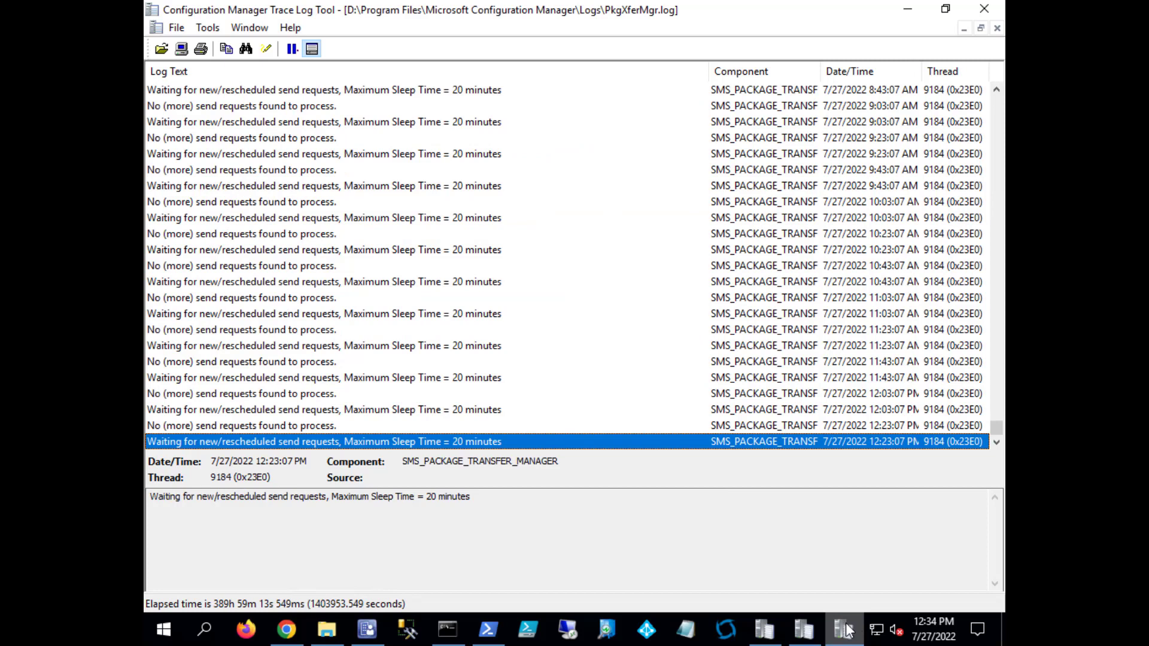
{"action": "mouse_move", "coordinate": [805, 629]}
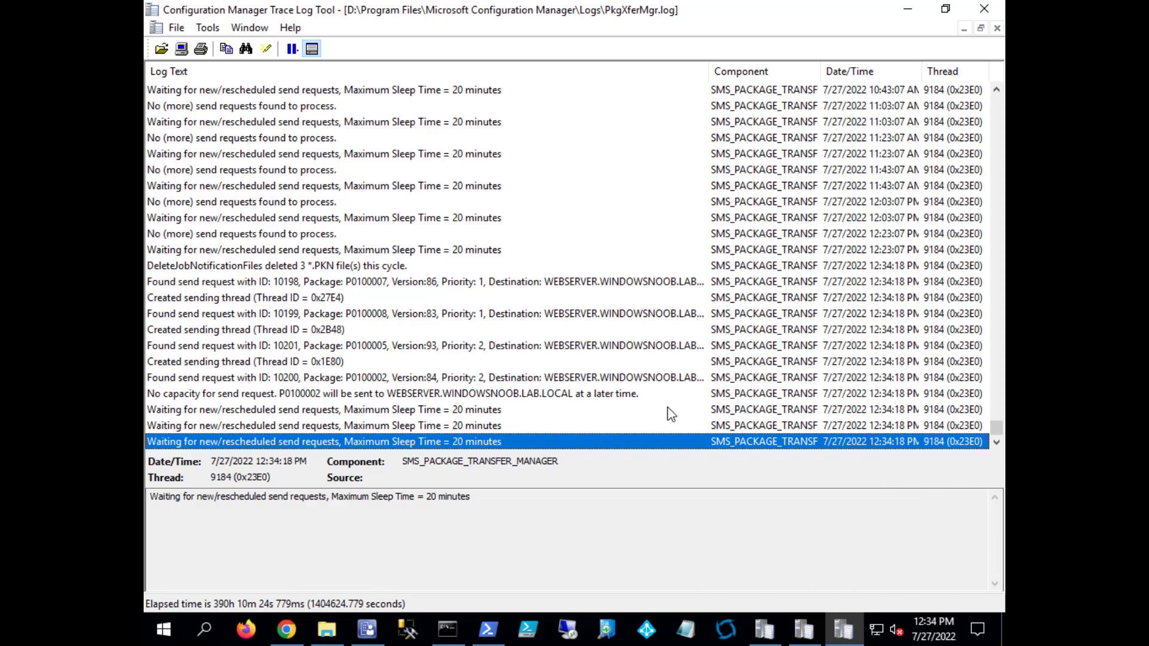
{"action": "left_click", "coordinate": [400, 383]}
{"action": "left_click", "coordinate": [214, 396]}
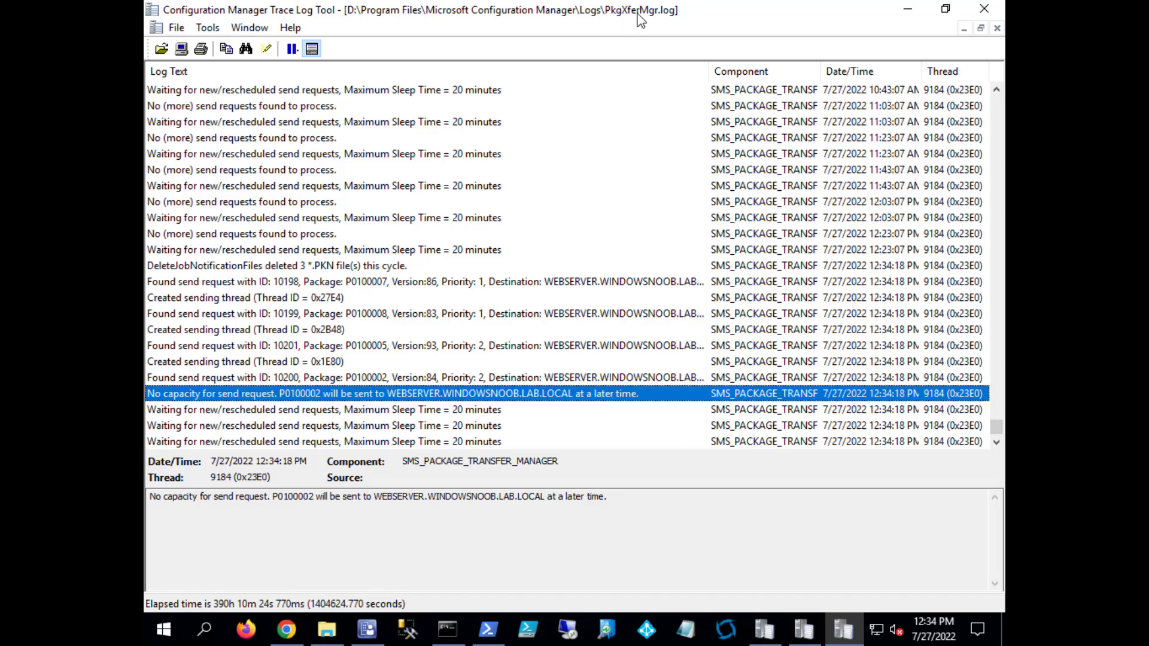
Cycle through the distmgr.log and PkgXferMgr.log windows, ending on SMSProv.log.
{"action": "left_click", "coordinate": [802, 632]}
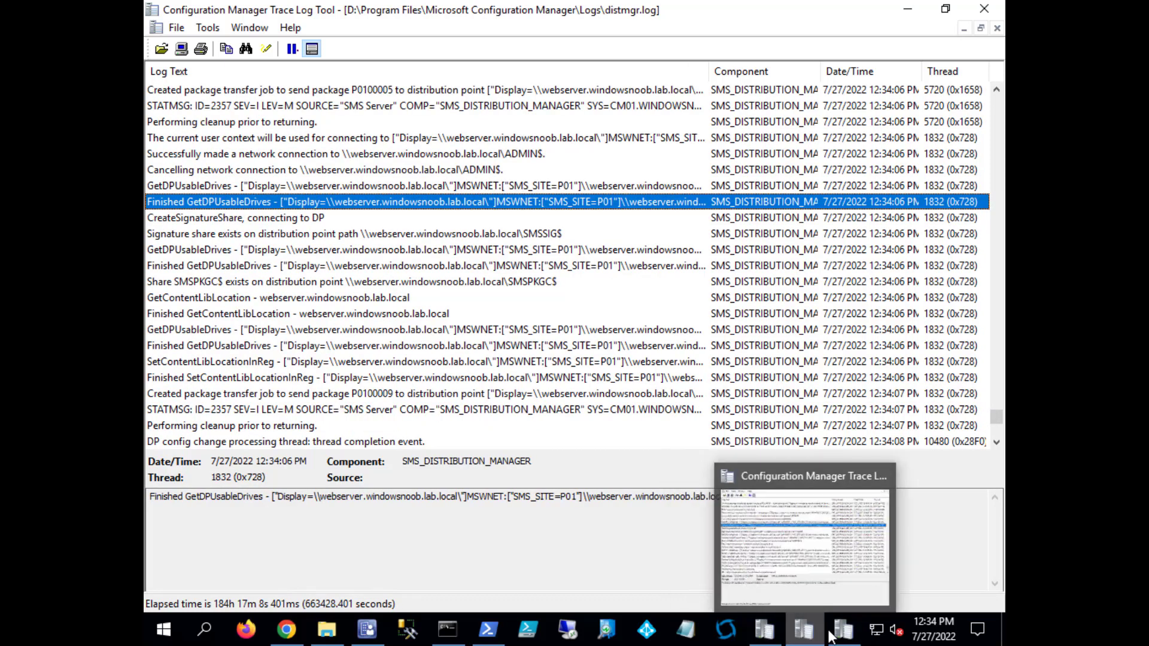
{"action": "left_click", "coordinate": [850, 634]}
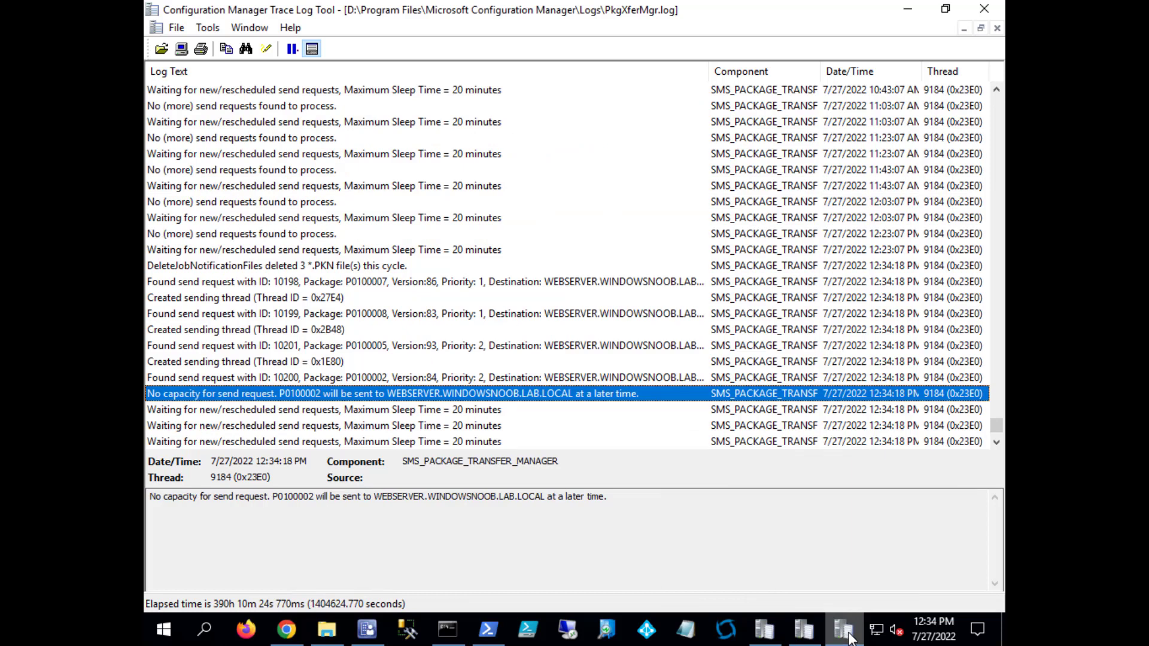
{"action": "left_click", "coordinate": [758, 635]}
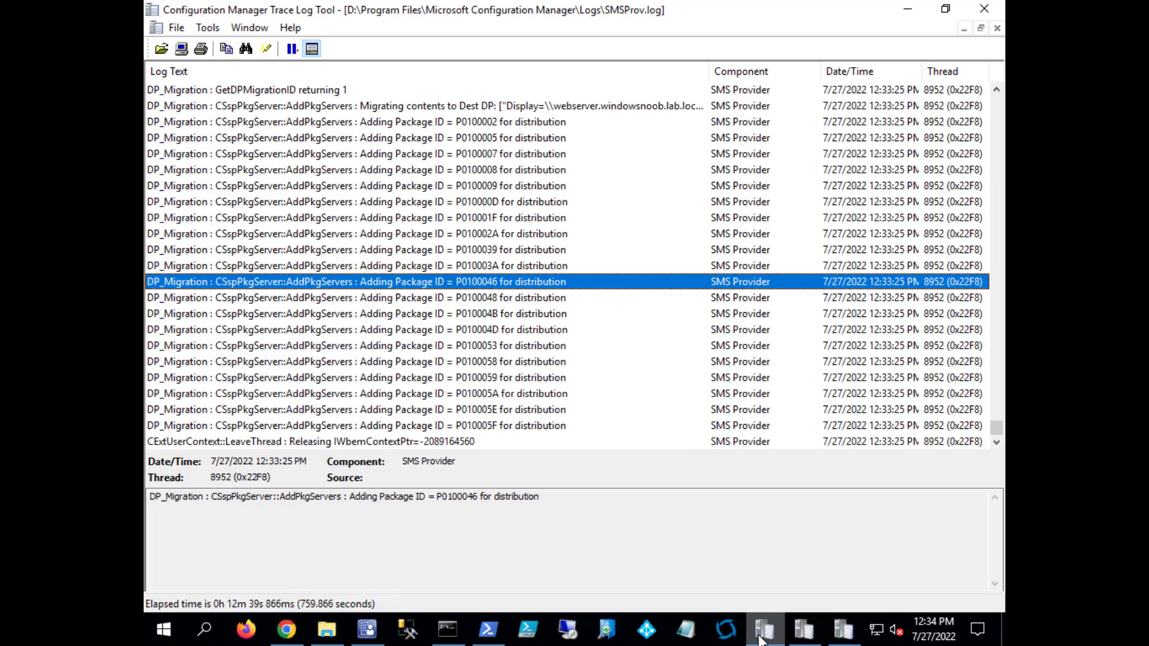
Check the Content tab of the webserver Distribution point properties, then go back to PowerShell.
{"action": "left_click", "coordinate": [369, 632]}
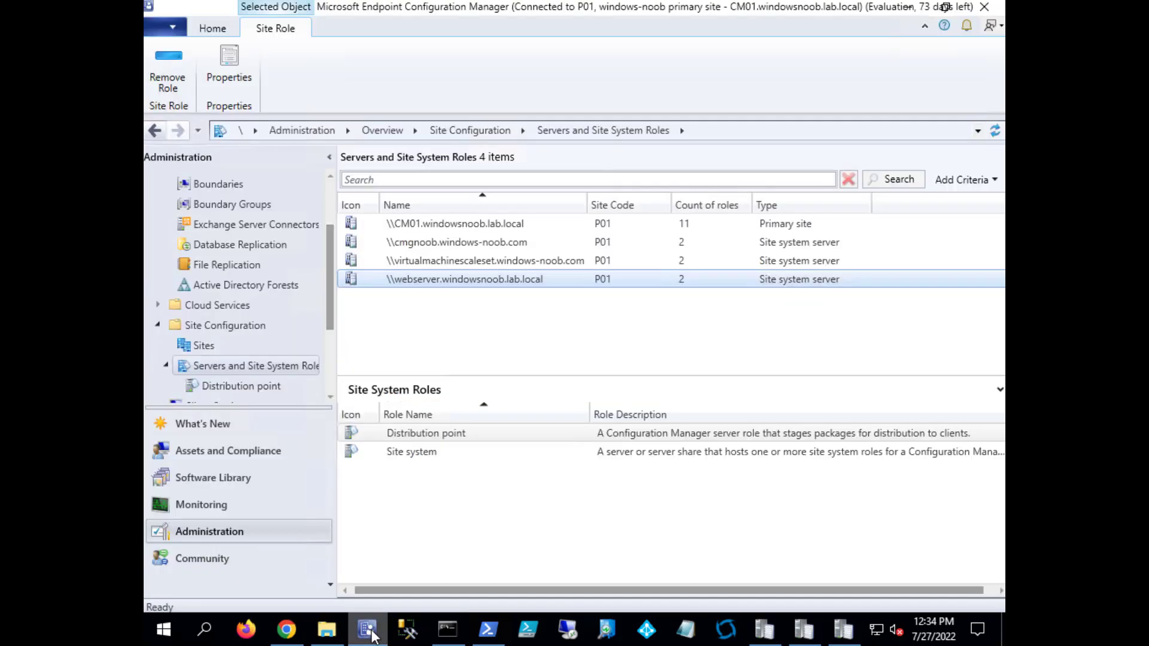
{"action": "right_click", "coordinate": [508, 436]}
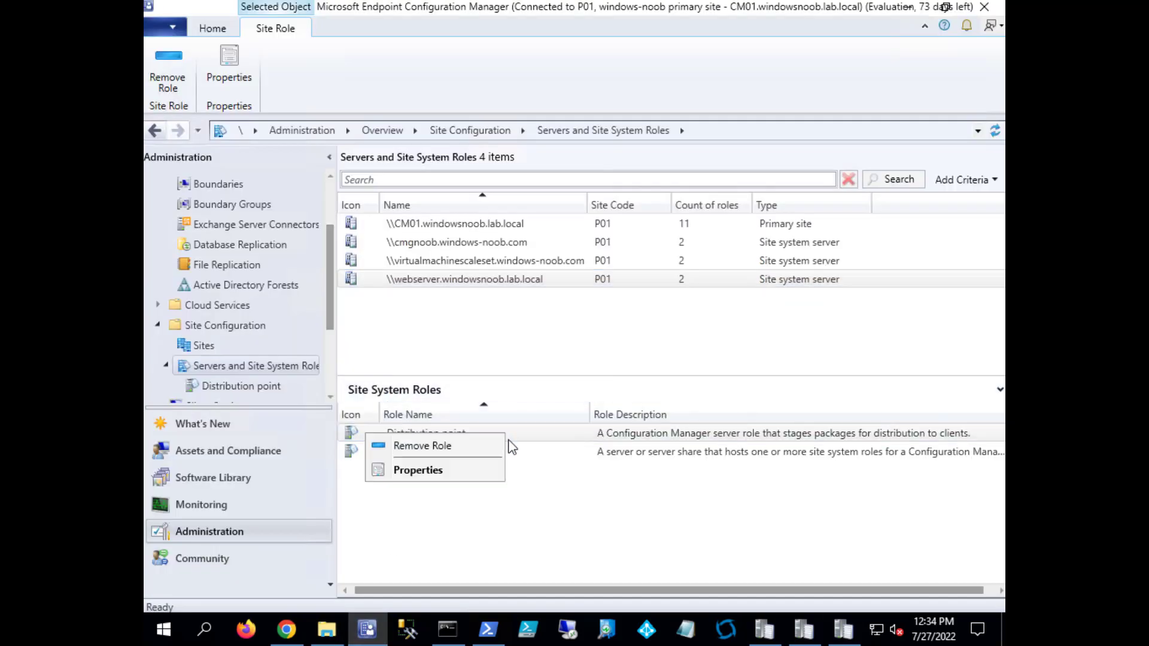
{"action": "left_click", "coordinate": [476, 472]}
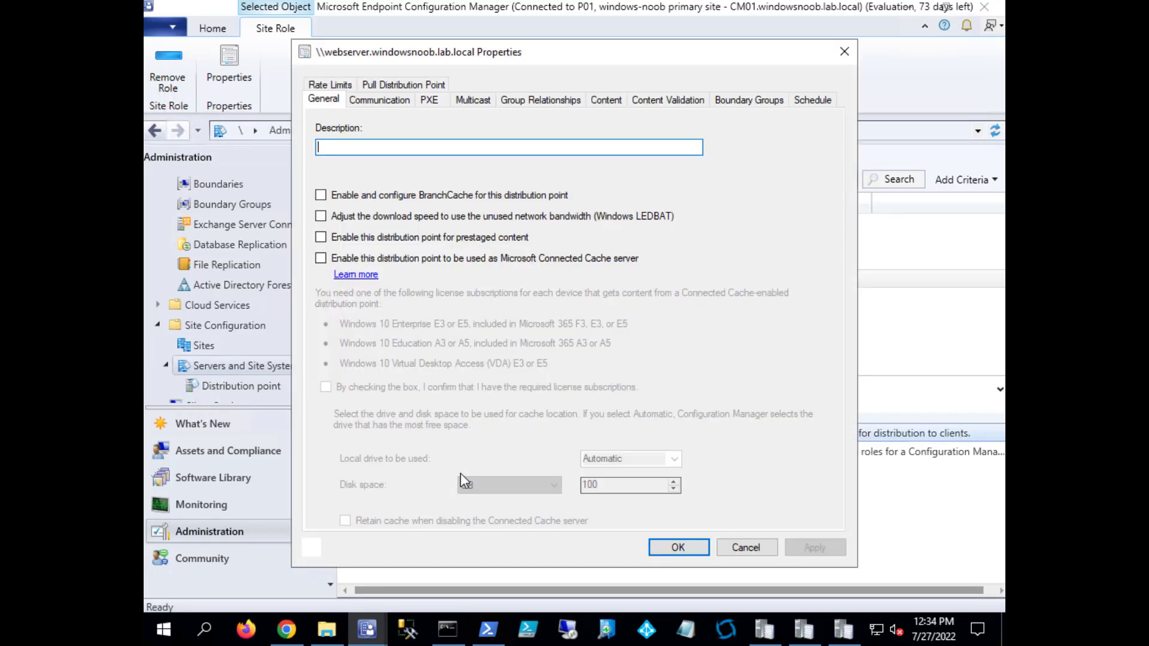
{"action": "left_click", "coordinate": [603, 100]}
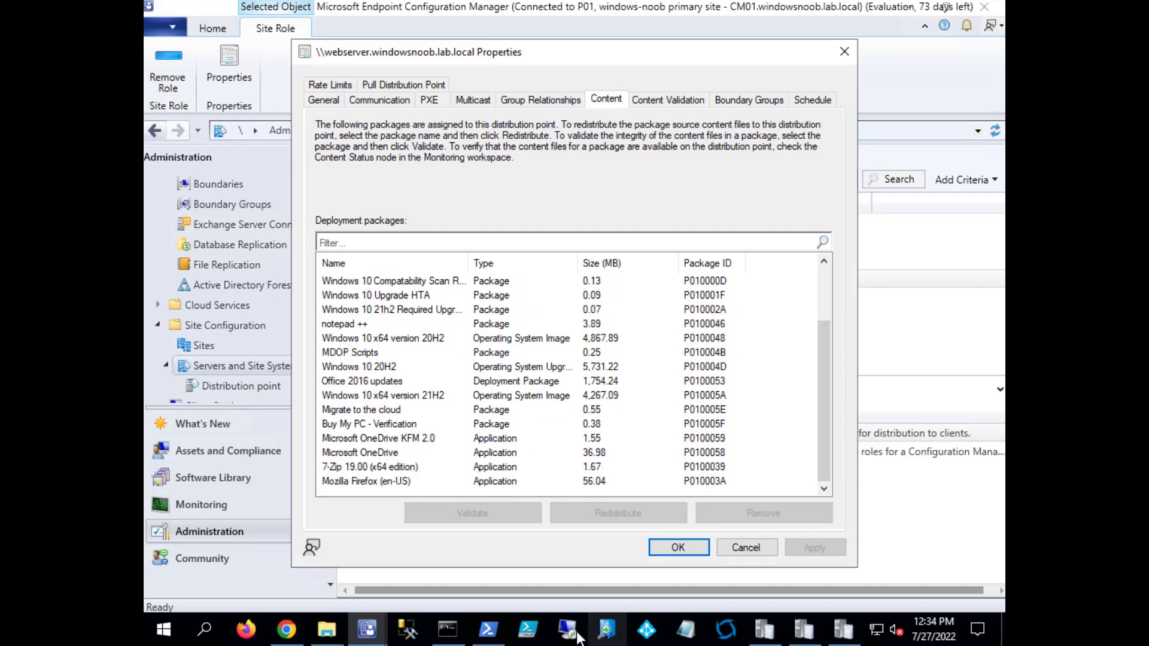
{"action": "left_click", "coordinate": [487, 637]}
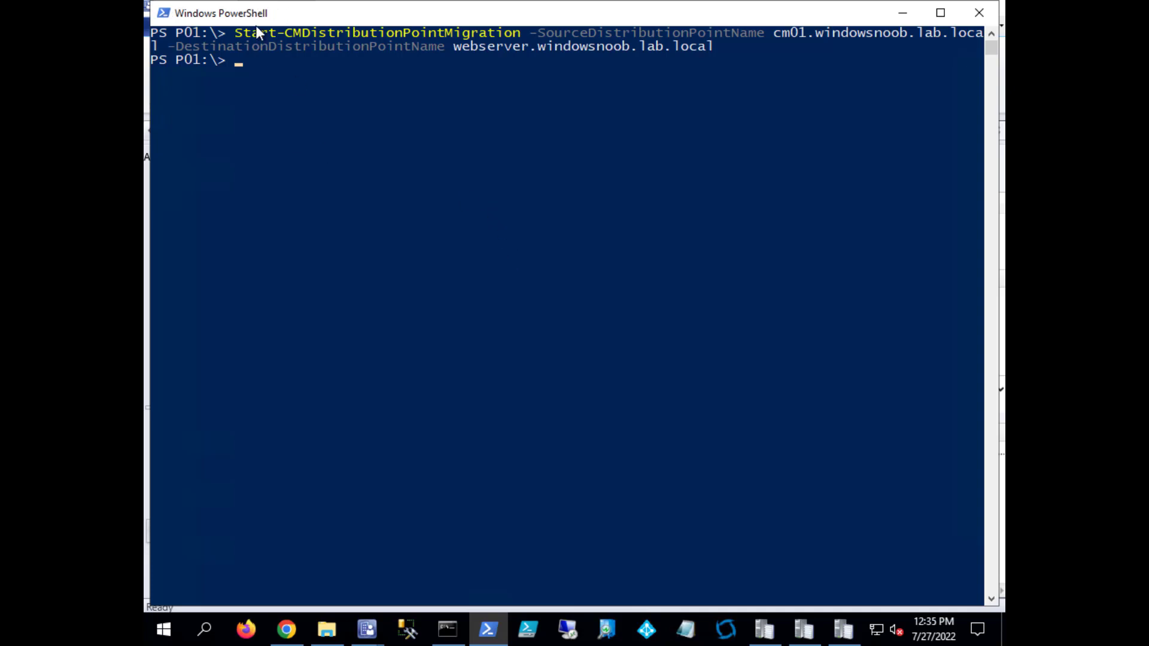
Run Get-CMDistributionPointMigrationStatus with source cm01.windowsnoob.lab.local and destination webserver.windowsnoob.lab.local.
{"action": "left_click", "coordinate": [377, 141]}
{"action": "type", "text": "get-cmdistribu"}
{"action": "key", "text": "Tab"}
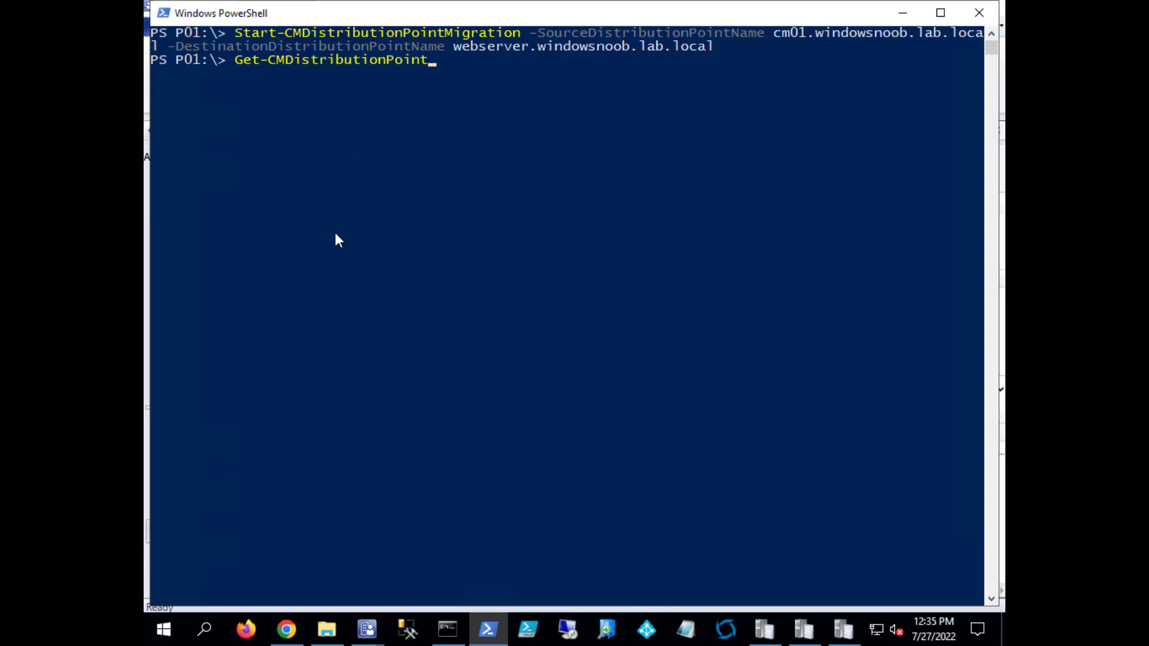
{"action": "type", "text": "migfratio"}
{"action": "key", "text": "BackSpace"}
{"action": "key", "text": "BackSpace"}
{"action": "key", "text": "BackSpace"}
{"action": "key", "text": "BackSpace"}
{"action": "key", "text": "BackSpace"}
{"action": "key", "text": "BackSpace"}
{"action": "type", "text": "rationStatus -sou"}
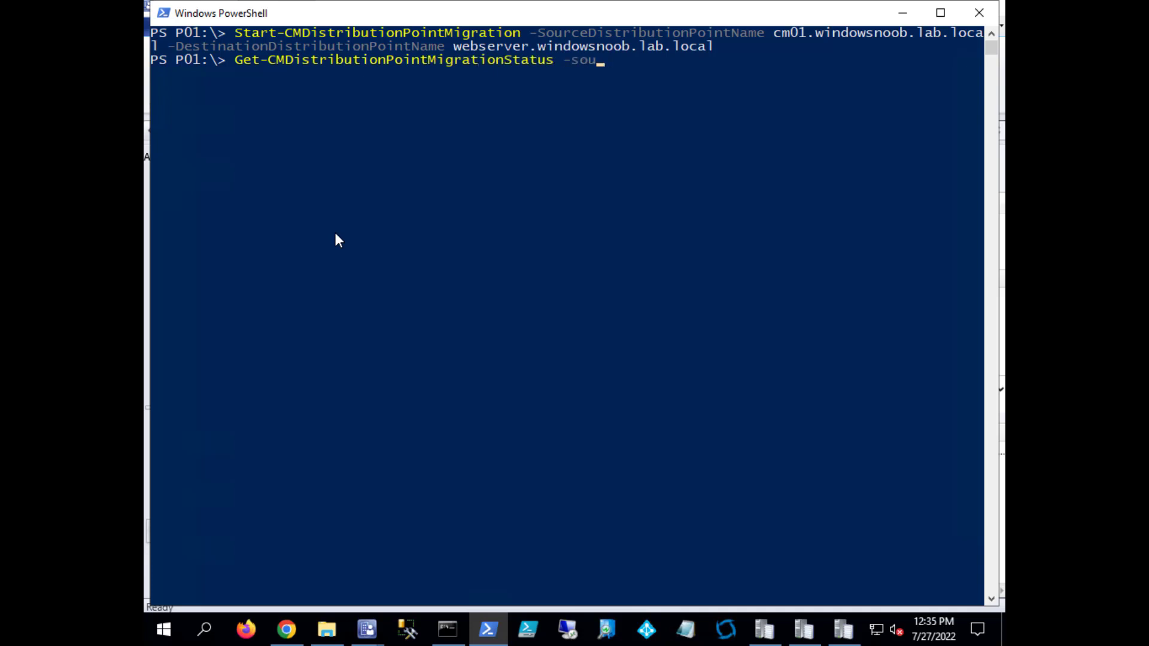
{"action": "key", "text": "Tab"}
{"action": "type", "text": "cm01."}
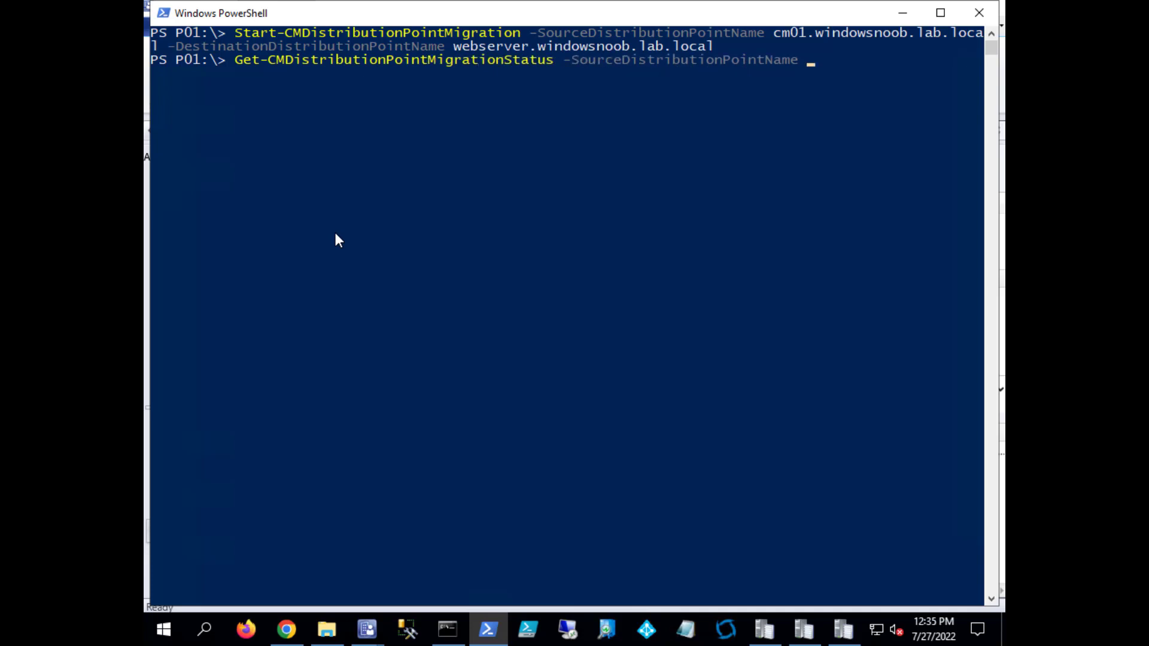
{"action": "type", "text": "windowsno"}
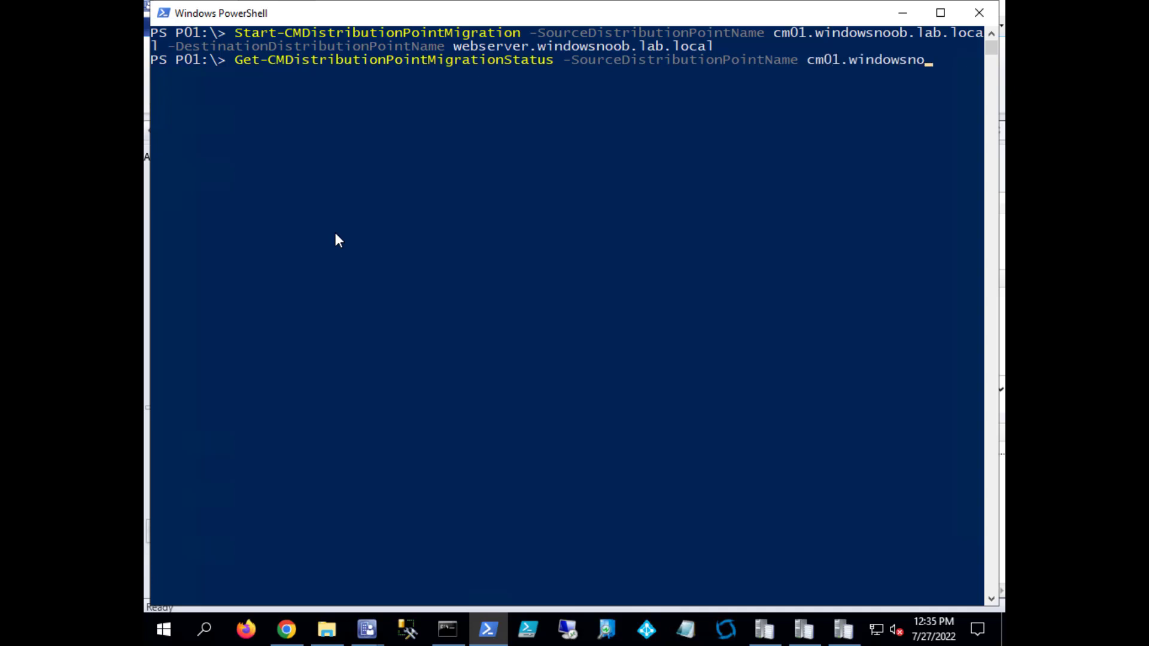
{"action": "type", "text": "ob.lab.local"}
{"action": "key", "text": "BackSpace"}
{"action": "key", "text": "BackSpace"}
{"action": "key", "text": "BackSpace"}
{"action": "key", "text": "BackSpace"}
{"action": "key", "text": "BackSpace"}
{"action": "key", "text": "BackSpace"}
{"action": "key", "text": "BackSpace"}
{"action": "key", "text": "BackSpace"}
{"action": "type", "text": "b.local -des"}
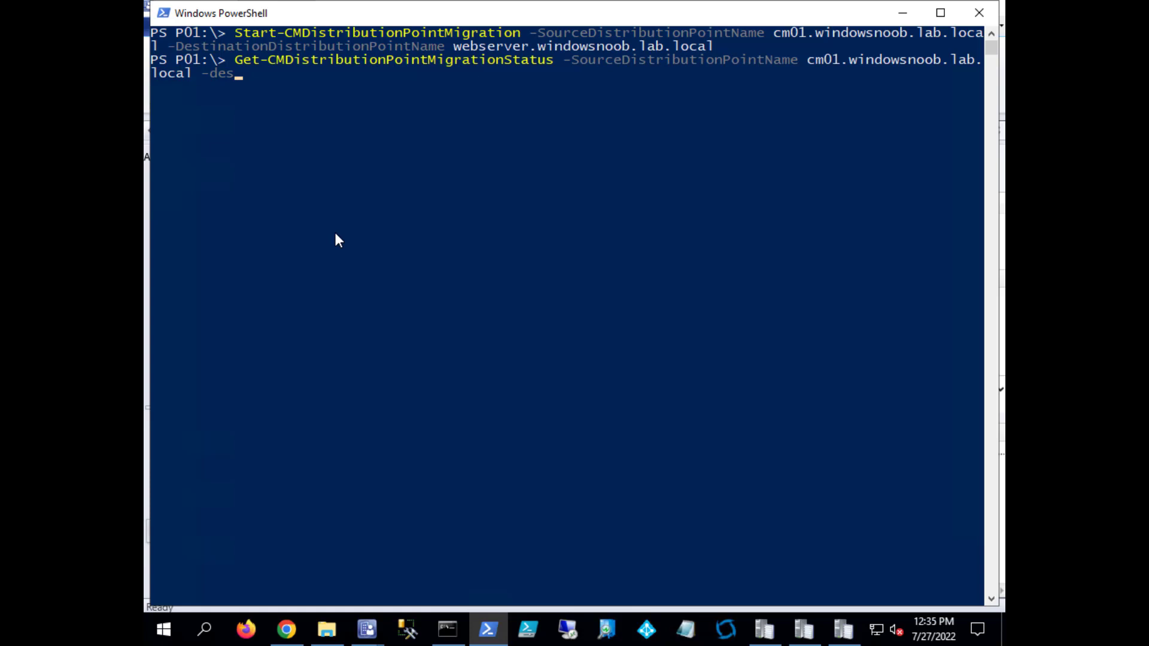
{"action": "key", "text": "Tab"}
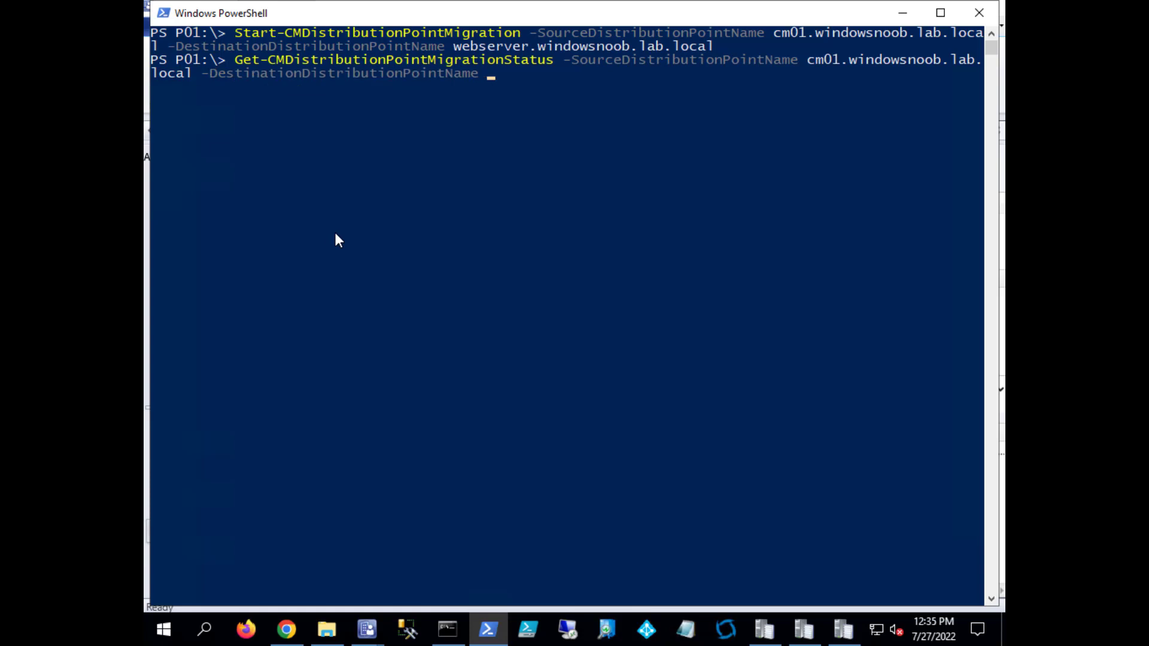
{"action": "type", "text": "webserver.windowsnoob."}
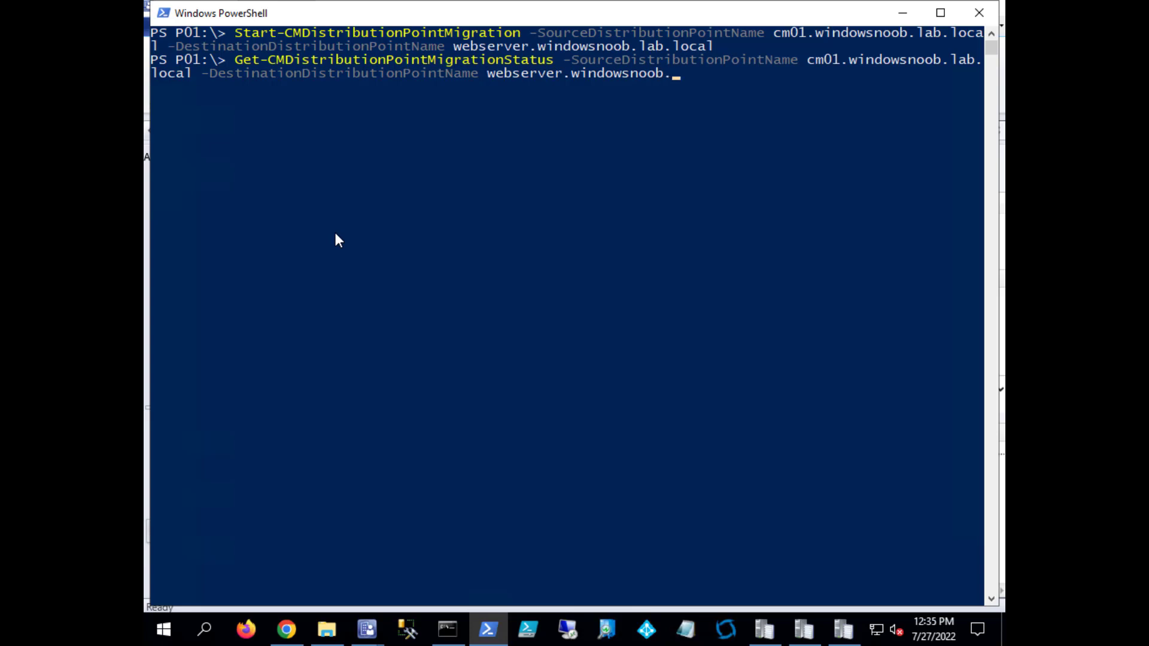
{"action": "type", "text": "lab.local"}
{"action": "key", "text": "Return"}
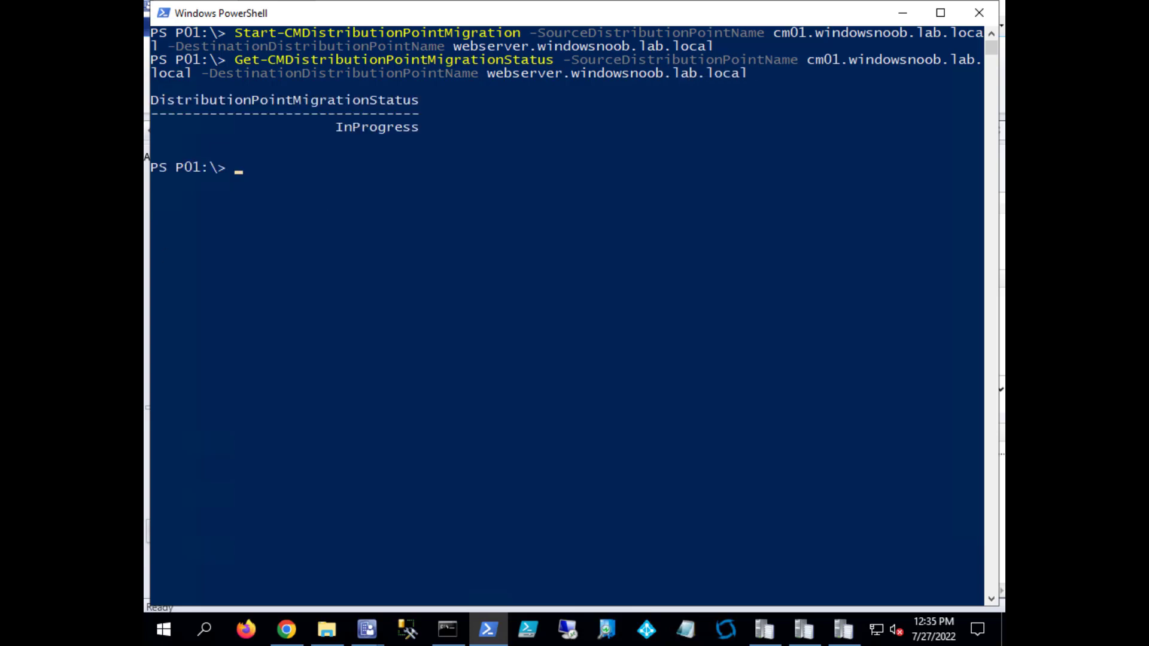
Edit the previous command into Get-CMDistributionPointMigrationContentStatus and run it.
{"action": "key", "text": "Up"}
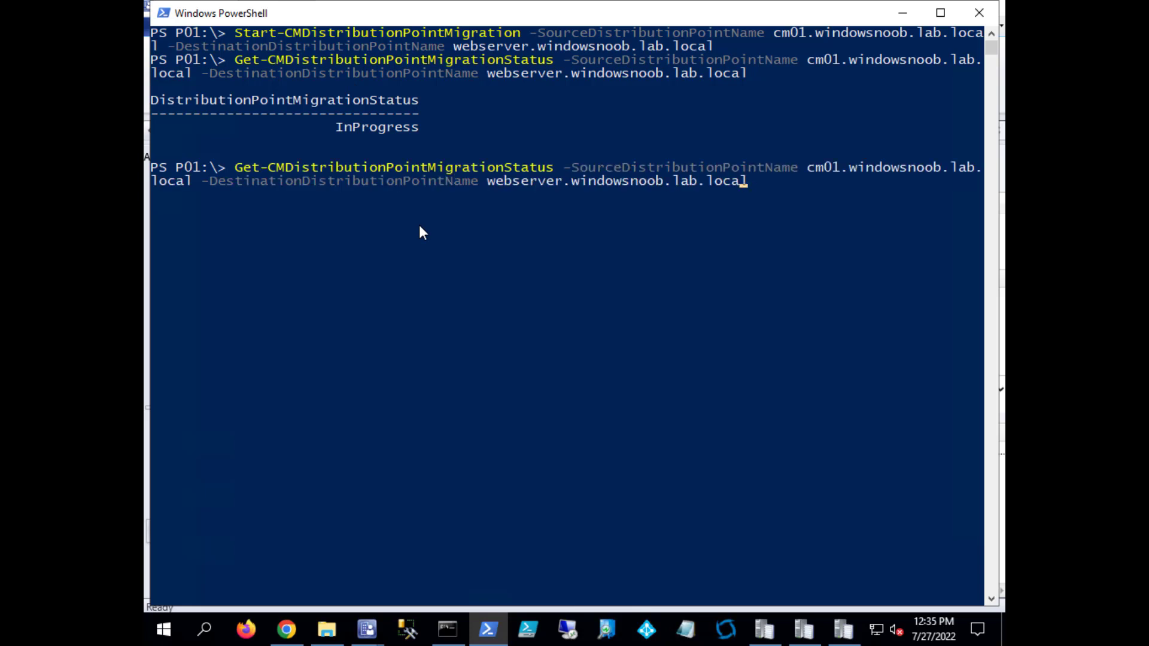
{"action": "key", "text": "Left"}
{"action": "key", "text": "Left"}
{"action": "key", "text": "Left"}
{"action": "key", "text": "Left"}
{"action": "key", "text": "Left"}
{"action": "key", "text": "Left"}
{"action": "key", "text": "Left"}
{"action": "key", "text": "Left"}
{"action": "key", "text": "Left"}
{"action": "key", "text": "Left"}
{"action": "key", "text": "Left"}
{"action": "key", "text": "Left"}
{"action": "key", "text": "Left"}
{"action": "key", "text": "Left"}
{"action": "key", "text": "Left"}
{"action": "key", "text": "Left"}
{"action": "key", "text": "Left"}
{"action": "key", "text": "Left"}
{"action": "key", "text": "Left"}
{"action": "key", "text": "Left"}
{"action": "key", "text": "Left"}
{"action": "key", "text": "Left"}
{"action": "key", "text": "Left"}
{"action": "key", "text": "Left"}
{"action": "key", "text": "Left"}
{"action": "key", "text": "Left"}
{"action": "key", "text": "Left"}
{"action": "key", "text": "Left"}
{"action": "key", "text": "Left"}
{"action": "key", "text": "Left"}
{"action": "key", "text": "Left"}
{"action": "key", "text": "Left"}
{"action": "key", "text": "Left"}
{"action": "key", "text": "Left"}
{"action": "key", "text": "Left"}
{"action": "key", "text": "Left"}
{"action": "key", "text": "Left"}
{"action": "key", "text": "Left"}
{"action": "key", "text": "Left"}
{"action": "key", "text": "Left"}
{"action": "key", "text": "Left"}
{"action": "key", "text": "Left"}
{"action": "key", "text": "Left"}
{"action": "type", "text": "Content"}
{"action": "key", "text": "Return"}
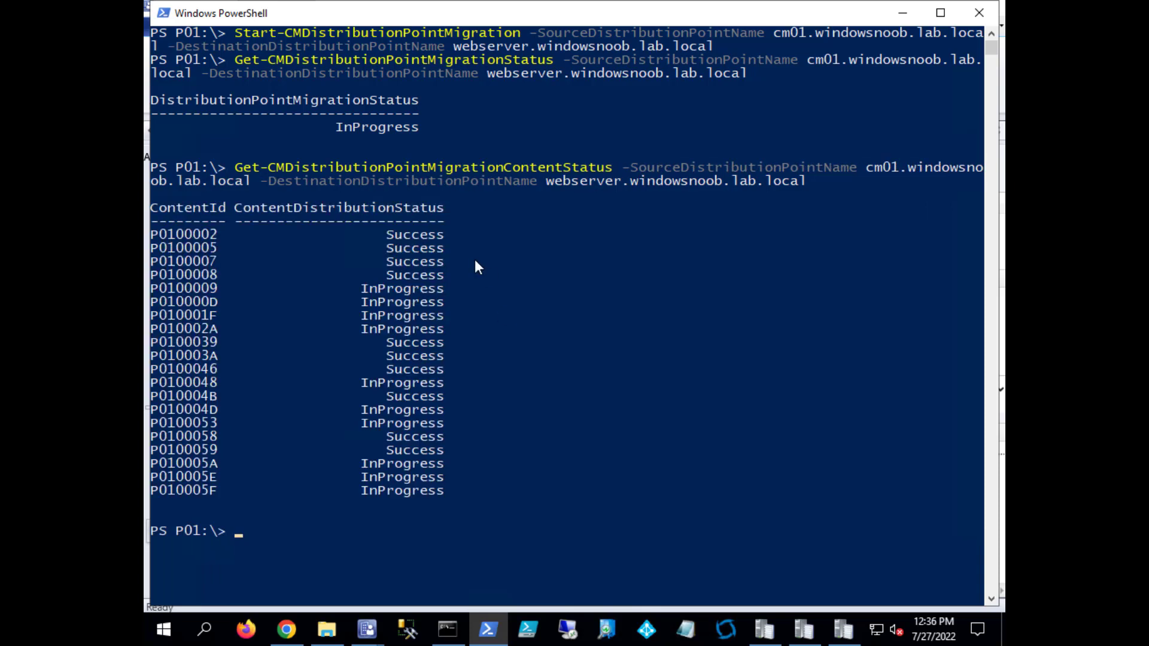
Highlight the P0100002 Success row, then the InProgress packages P0100009 through P010002A.
{"action": "left_click_drag", "start_coordinate": [157, 232], "coordinate": [431, 235]}
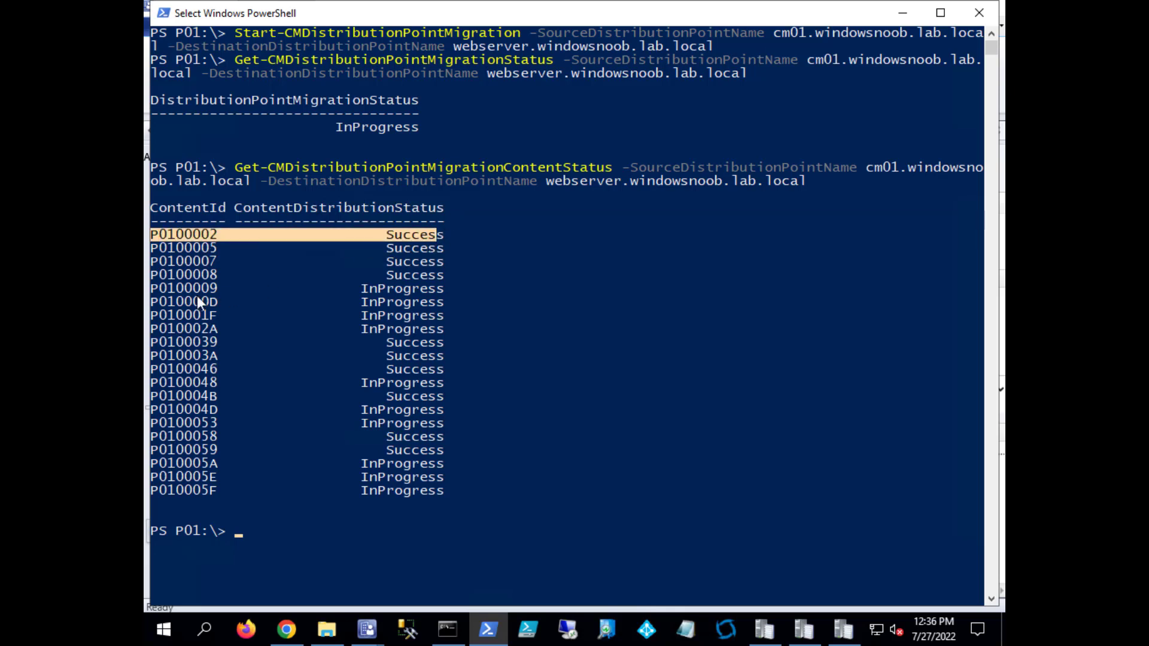
{"action": "left_click", "coordinate": [181, 287]}
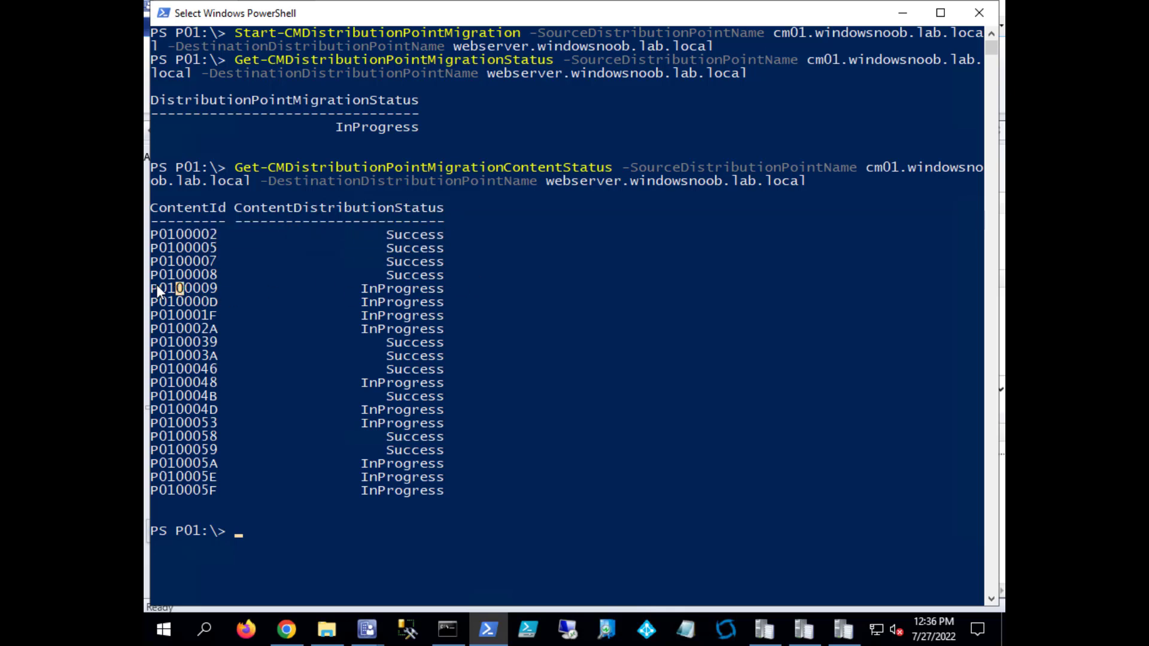
{"action": "left_click_drag", "start_coordinate": [156, 285], "coordinate": [442, 324]}
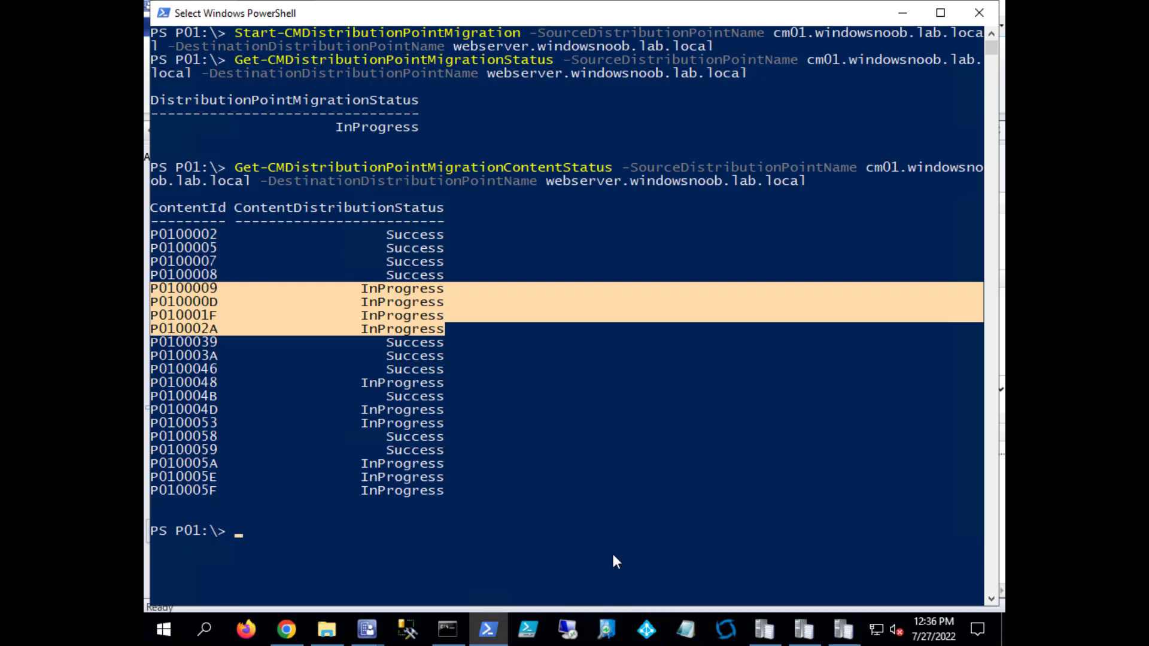
{"action": "left_click", "coordinate": [368, 633]}
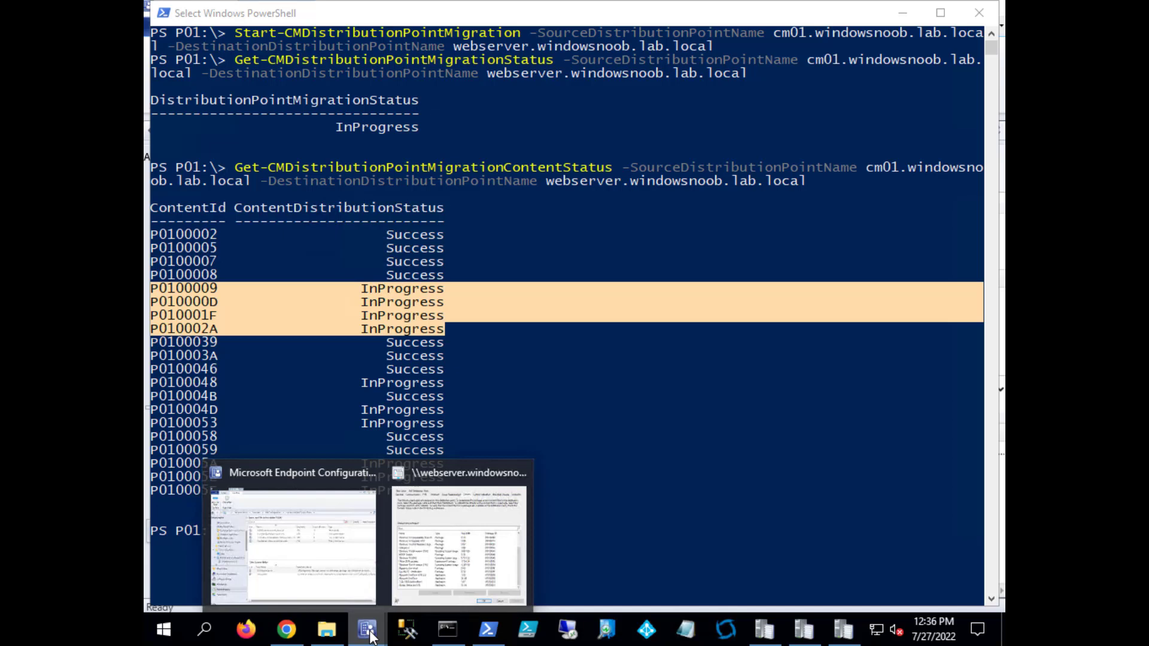
Bring SMSProv.log back in CMTrace and inspect the Adding Package P0100053 entry.
{"action": "left_click", "coordinate": [358, 574]}
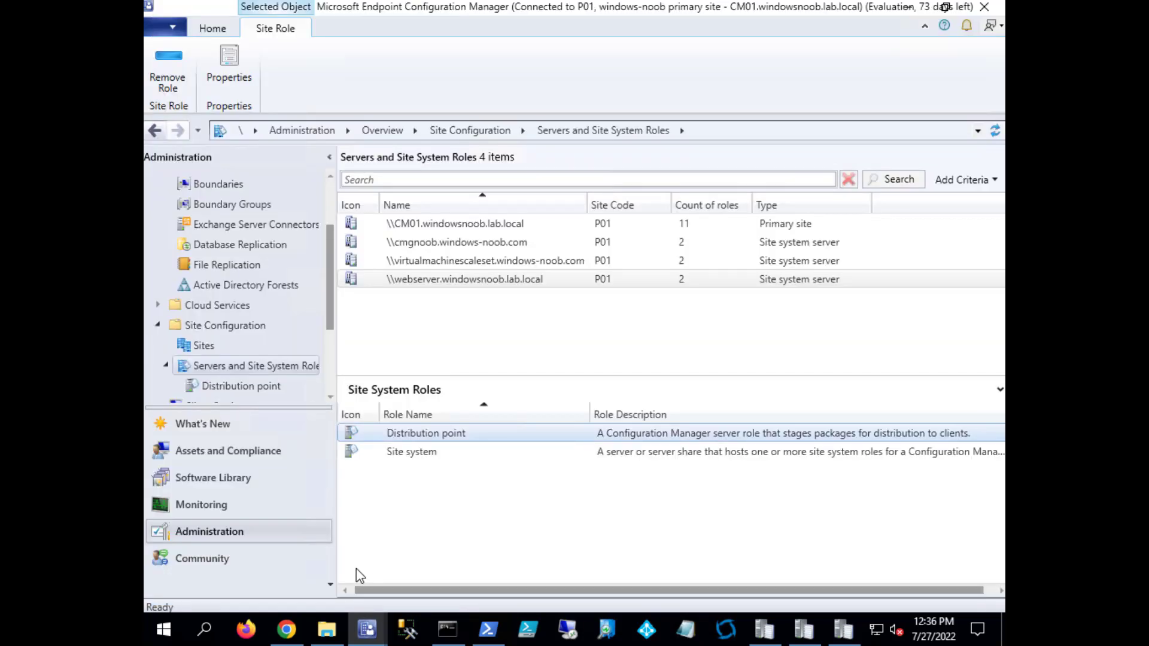
{"action": "mouse_move", "coordinate": [372, 638]}
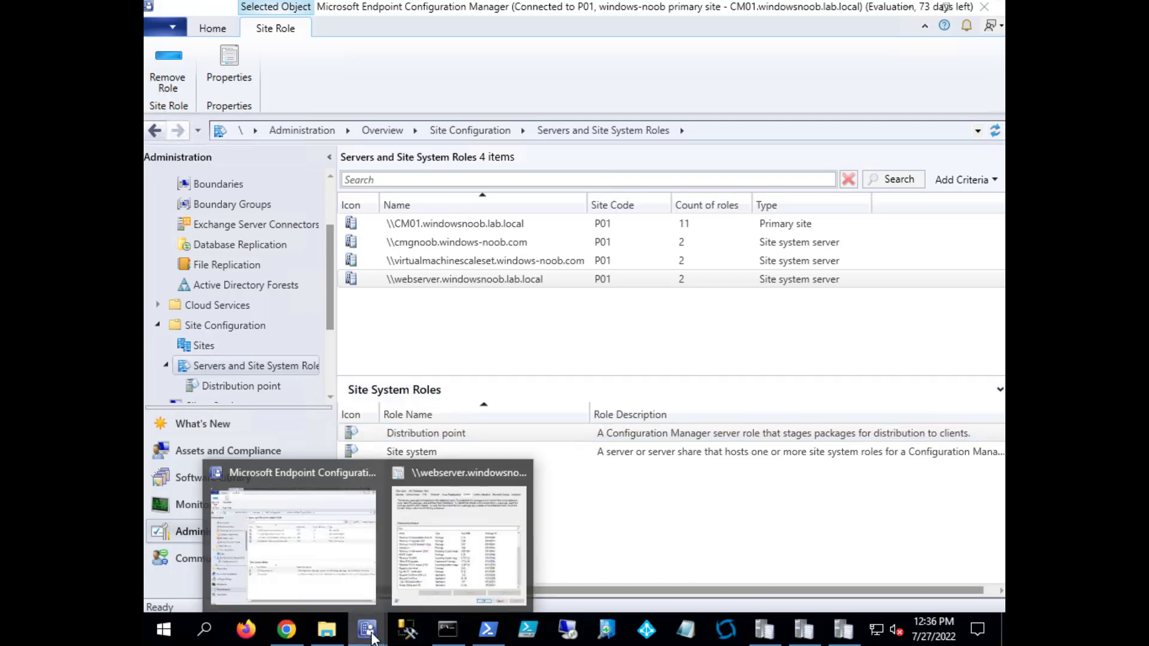
{"action": "left_click", "coordinate": [764, 629]}
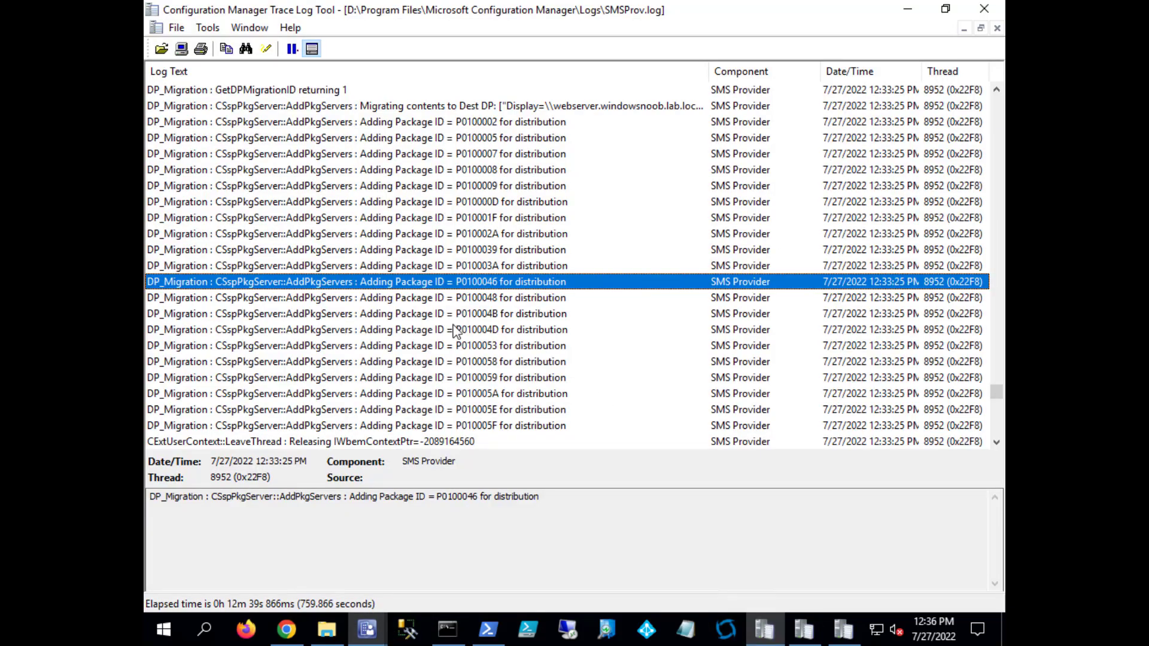
{"action": "left_click", "coordinate": [483, 347]}
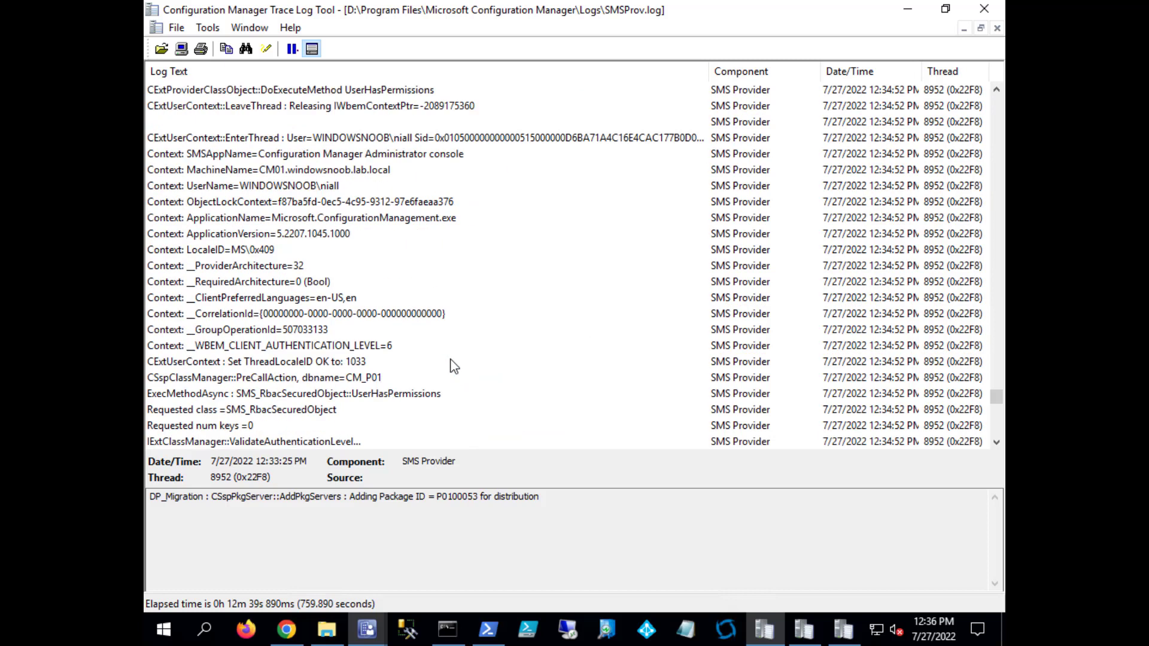
{"action": "left_click", "coordinate": [996, 426]}
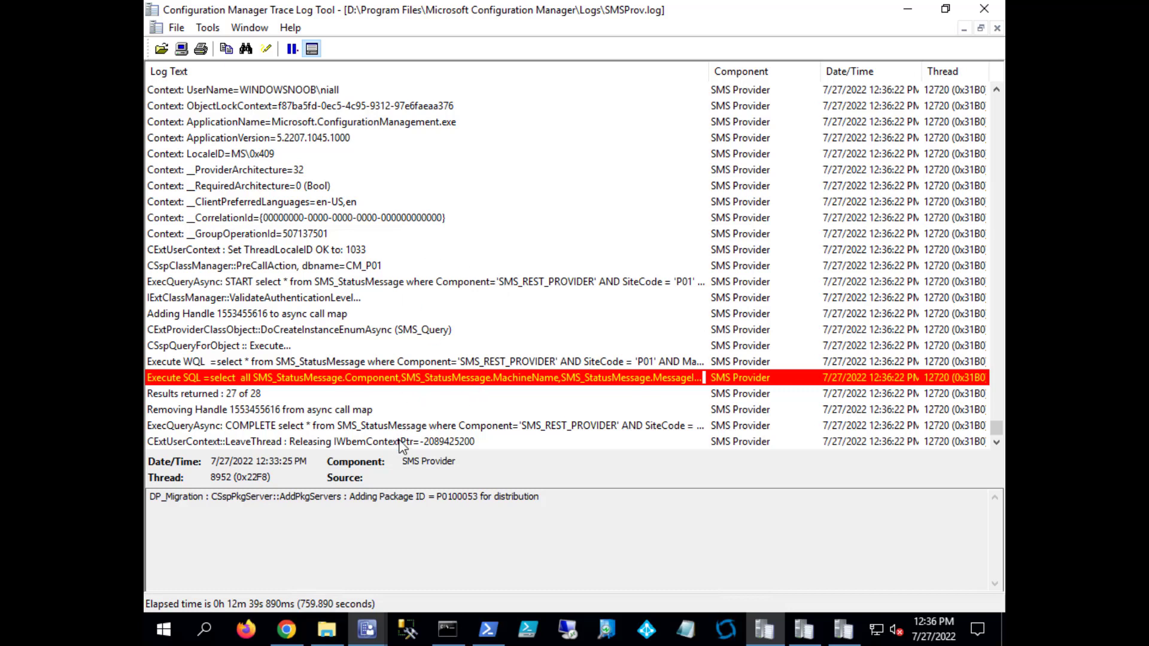
Scroll up to the GetDPMigrationContentStatus call and its 'Conversion from 8194 to 8209 failed' error.
{"action": "left_click", "coordinate": [408, 122]}
{"action": "scroll", "coordinate": [512, 169], "scroll_direction": "up", "scroll_amount": 2}
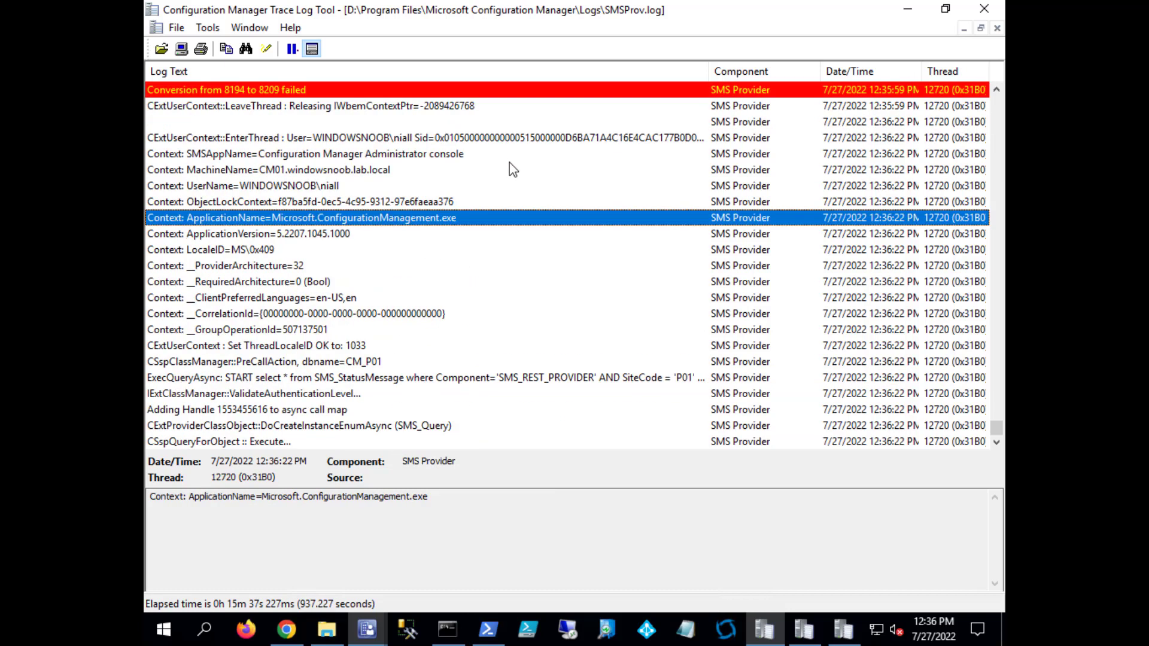
{"action": "scroll", "coordinate": [512, 169], "scroll_direction": "up", "scroll_amount": 2}
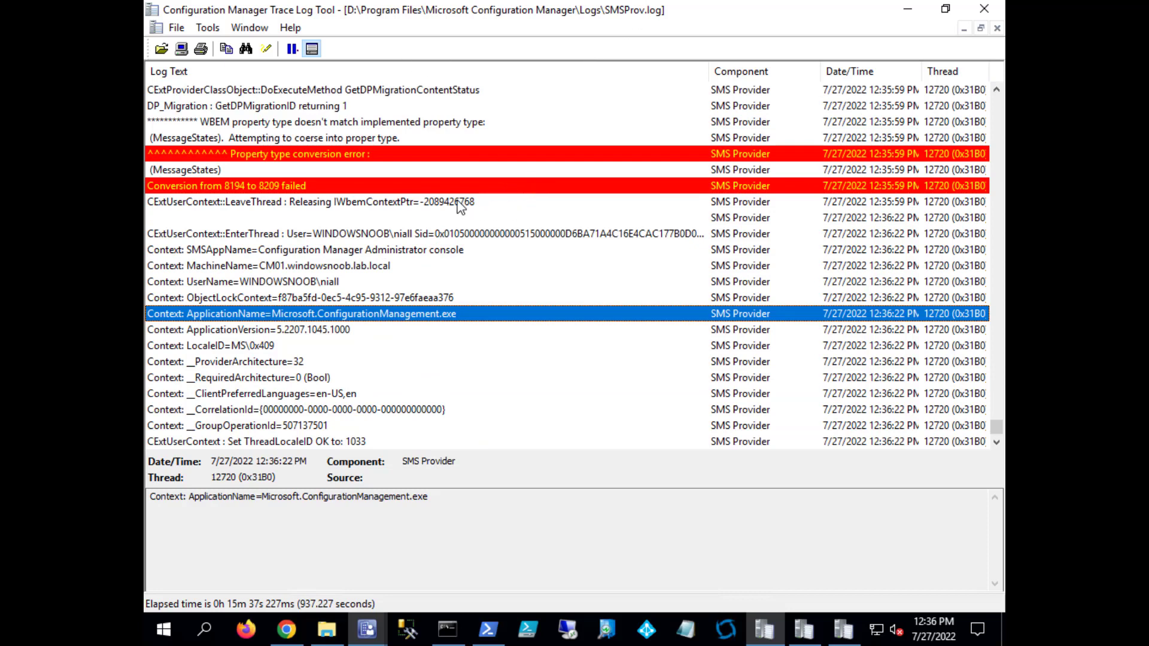
{"action": "scroll", "coordinate": [461, 207], "scroll_direction": "up", "scroll_amount": 2}
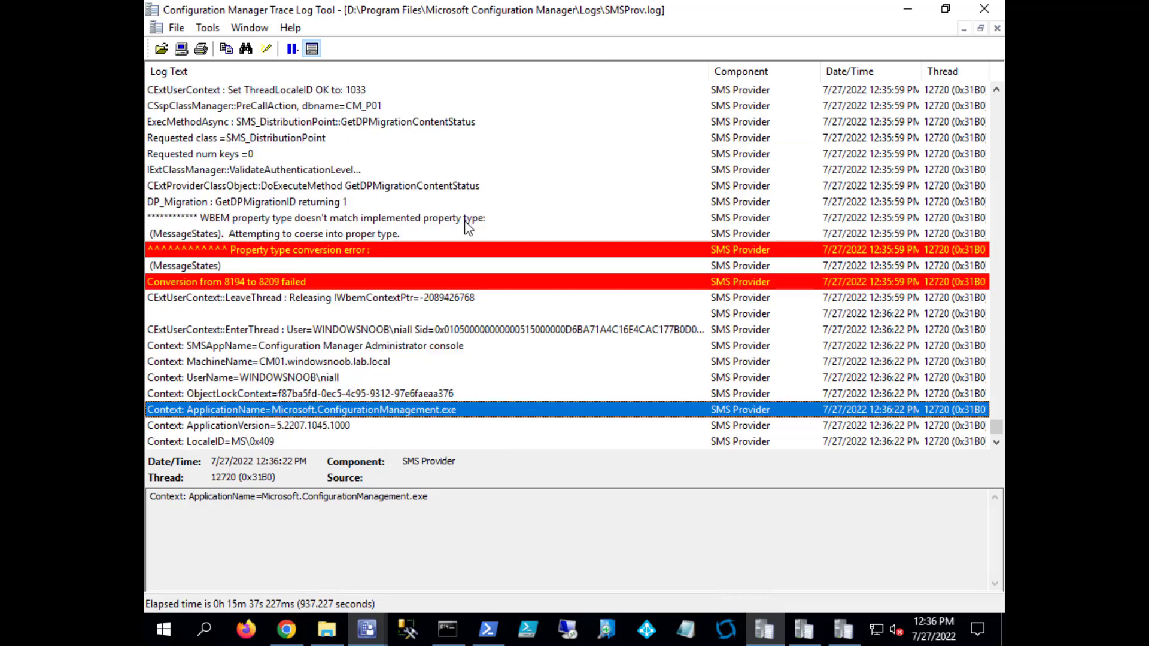
{"action": "left_click", "coordinate": [372, 123]}
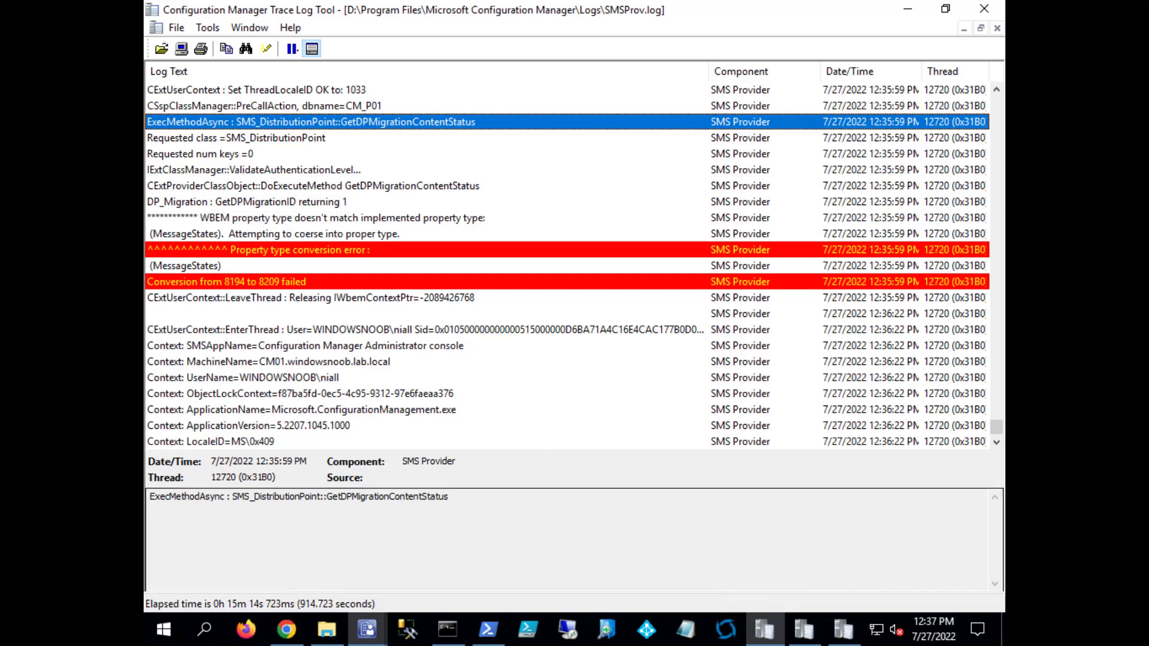
Rerun Get-CMDistributionPointMigrationContentStatus in PowerShell; P010002A now shows Success.
{"action": "left_click", "coordinate": [487, 630]}
{"action": "key", "text": "Up"}
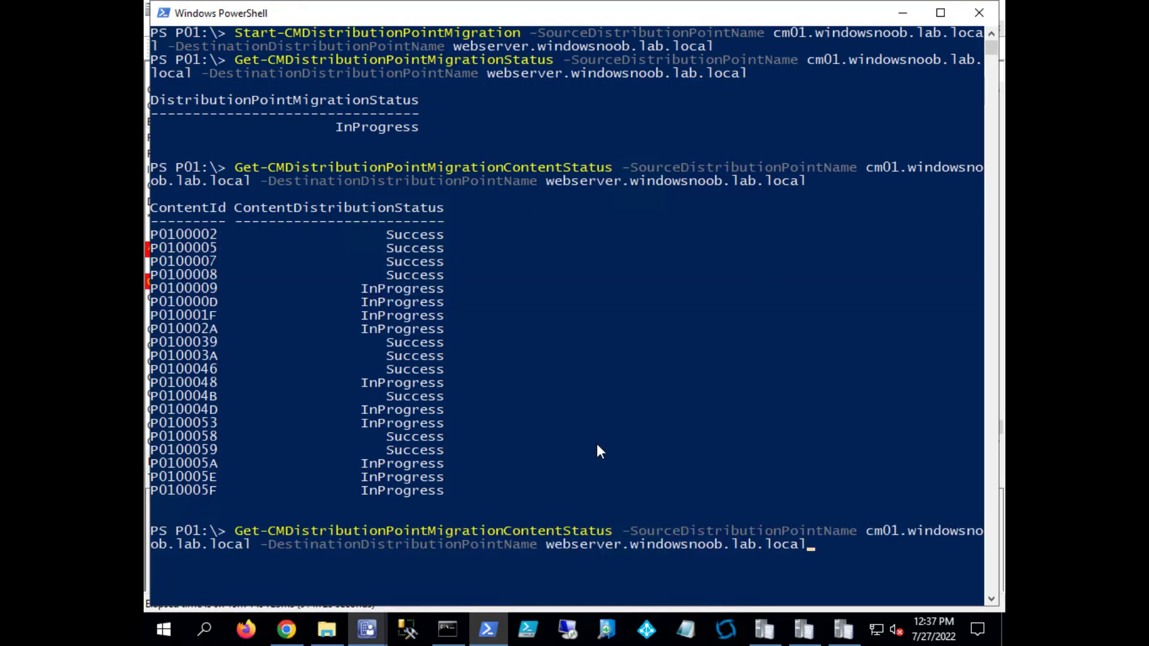
{"action": "key", "text": "Return"}
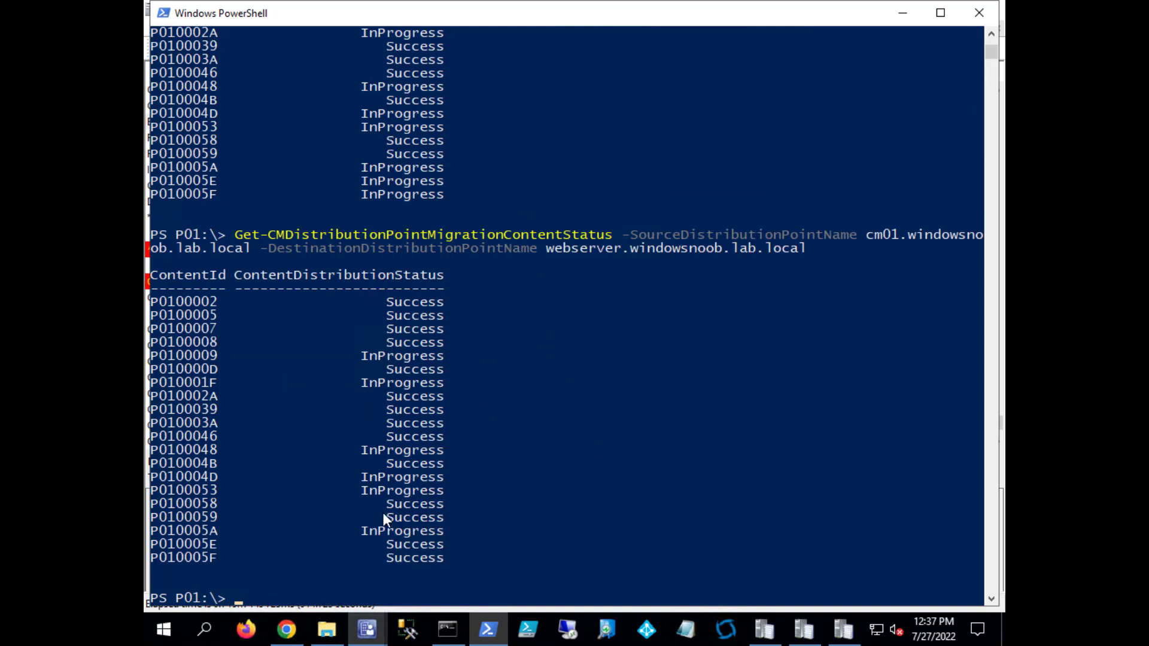
{"action": "scroll", "coordinate": [676, 493], "scroll_direction": "up", "scroll_amount": 5}
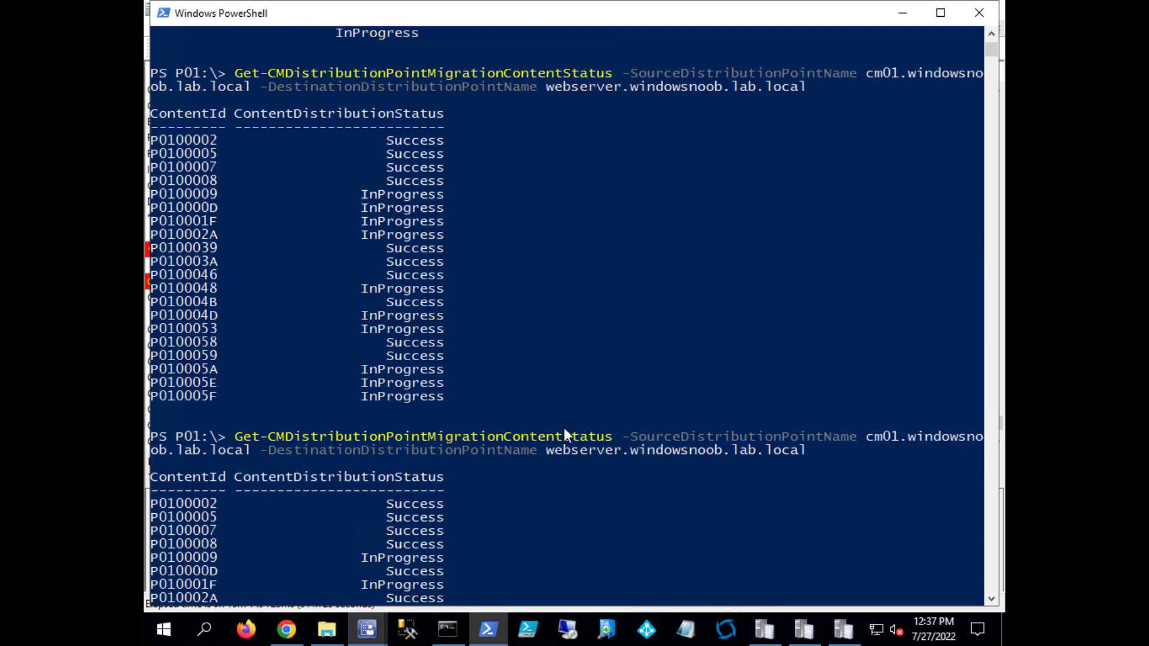
{"action": "scroll", "coordinate": [564, 428], "scroll_direction": "down", "scroll_amount": 3}
{"action": "scroll", "coordinate": [586, 431], "scroll_direction": "down", "scroll_amount": 2}
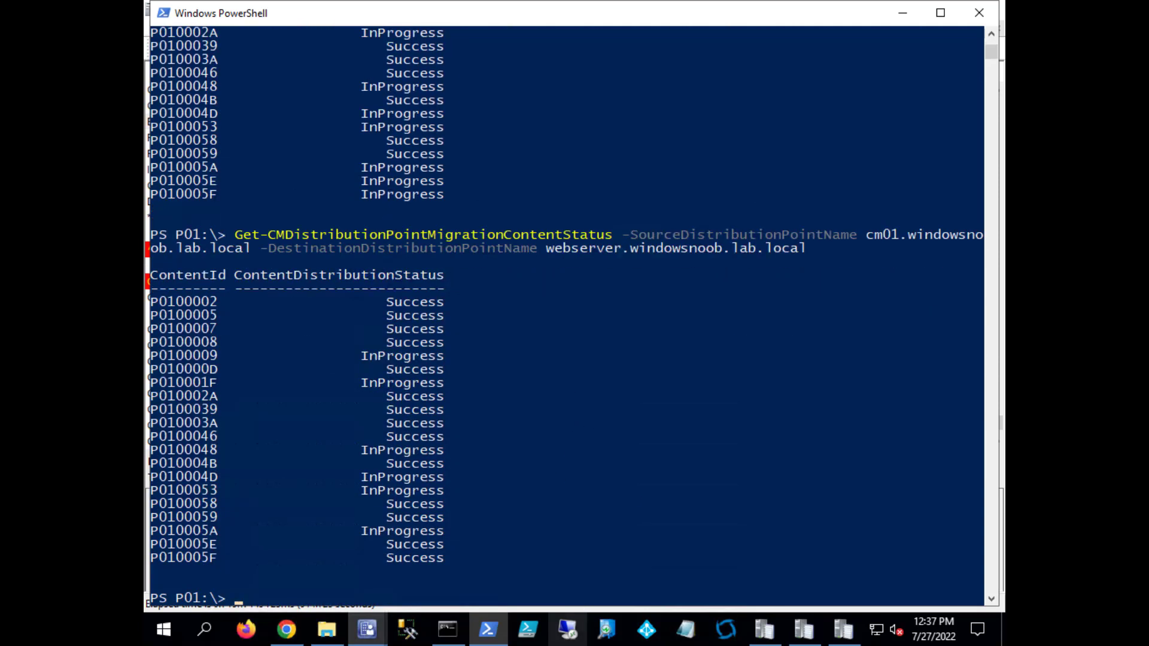
{"action": "left_click", "coordinate": [366, 633]}
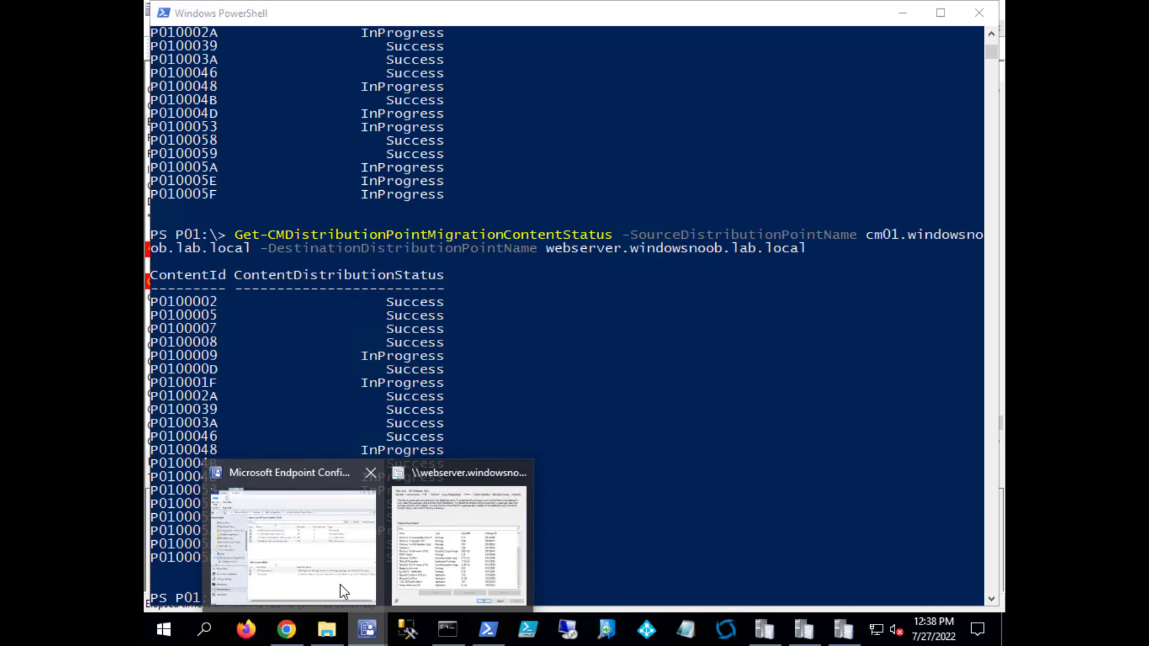
{"action": "left_click", "coordinate": [340, 583]}
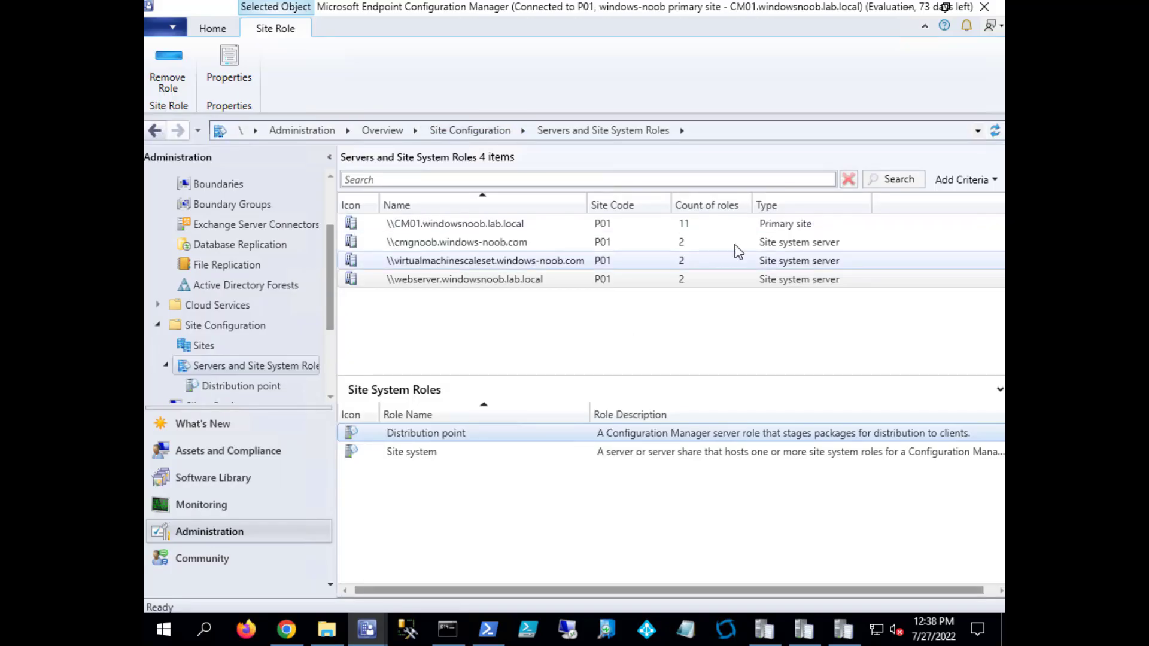
{"action": "left_click", "coordinate": [545, 243]}
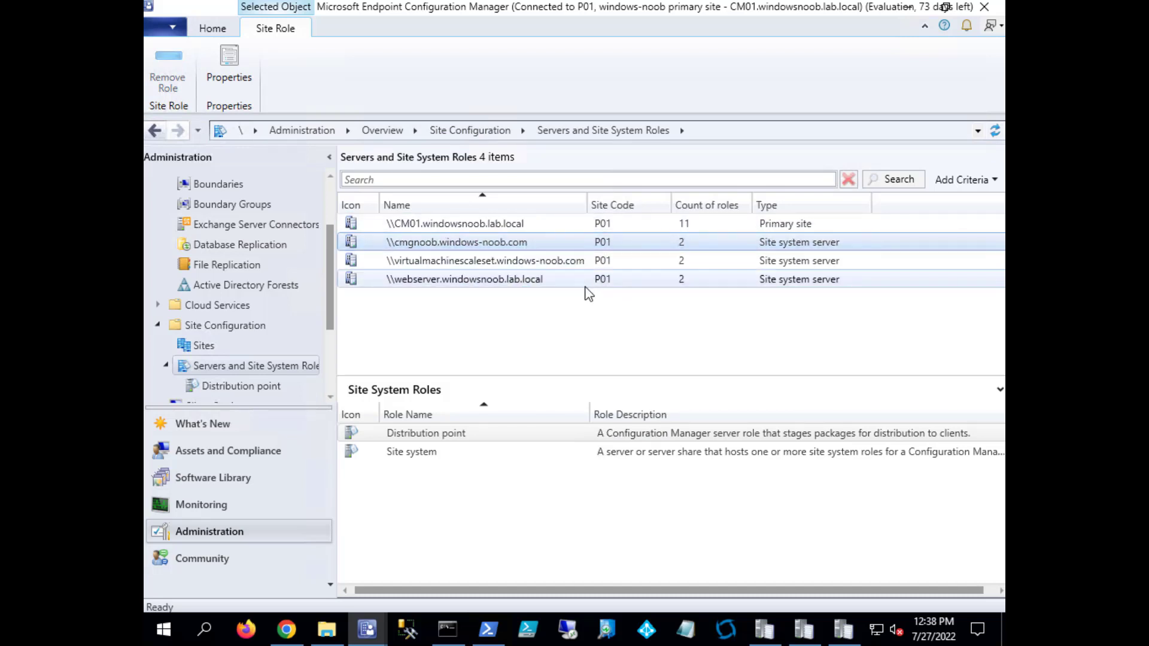
{"action": "left_click", "coordinate": [565, 282]}
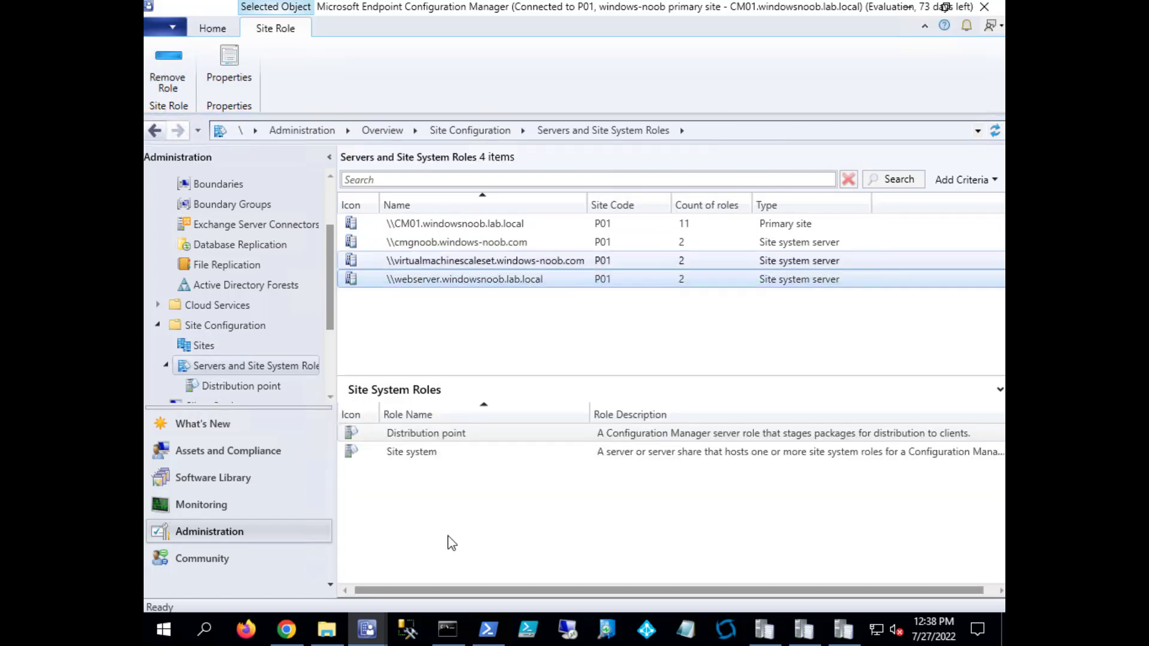
{"action": "left_click", "coordinate": [485, 631]}
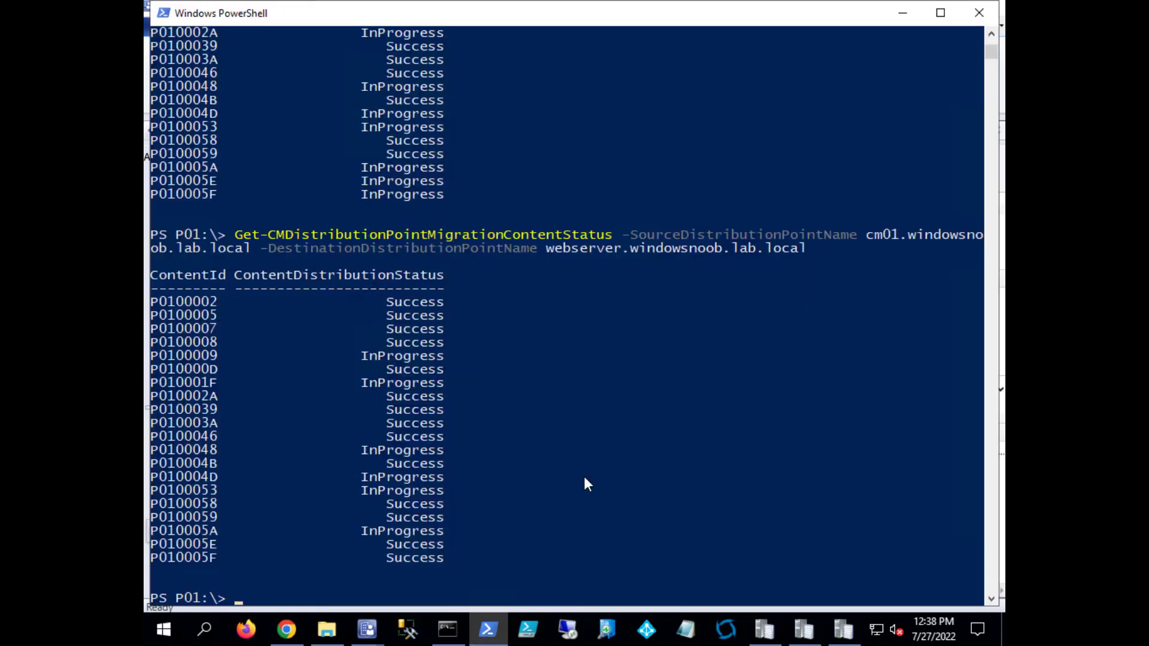
Rerun the content status check, now showing P010001F and P0100053 as Success.
{"action": "key", "text": "Up"}
{"action": "key", "text": "Return"}
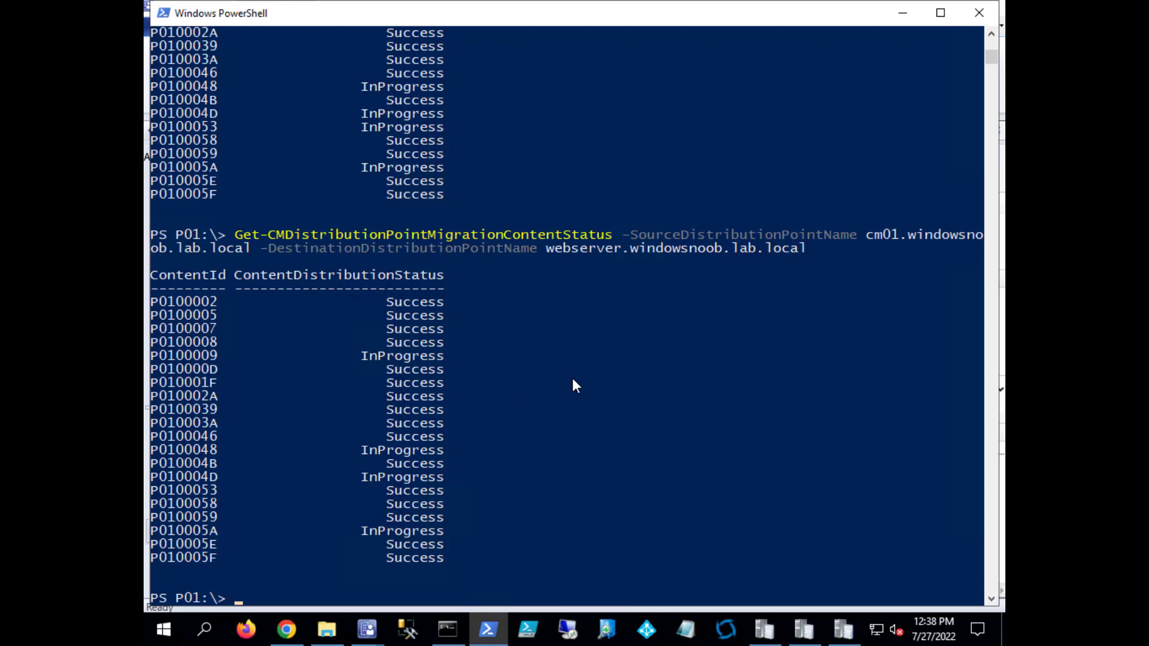
Scroll distmgr.log to its end, showing status updates for P010005A, P0100048 and P0100009.
{"action": "left_click", "coordinate": [763, 628]}
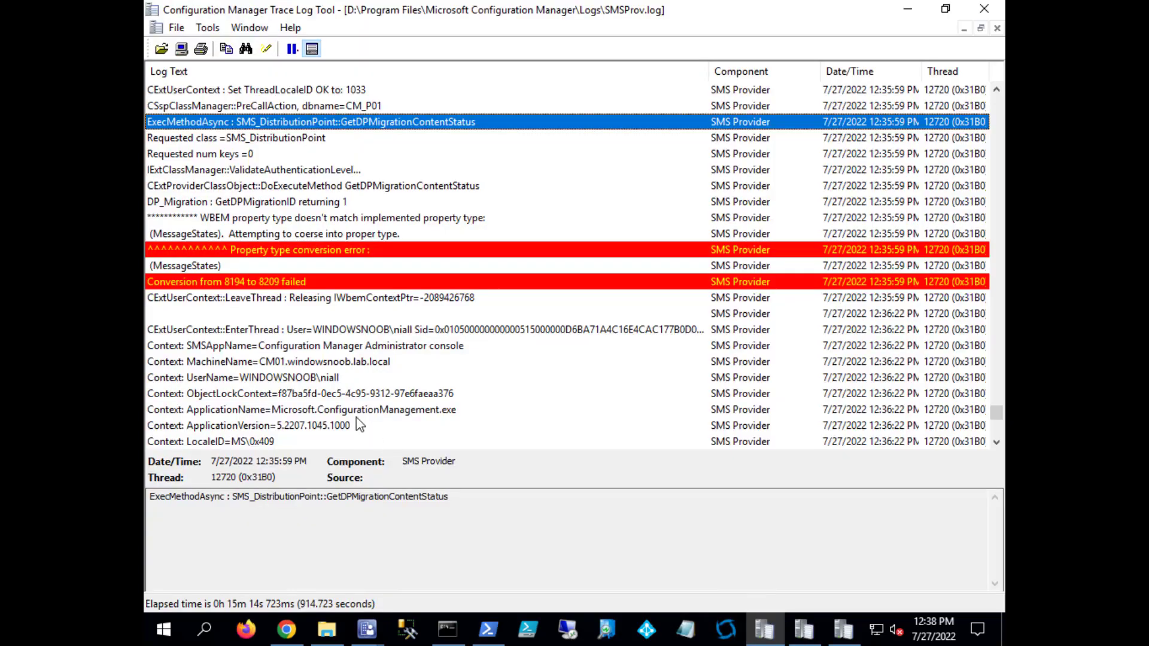
{"action": "scroll", "coordinate": [295, 363], "scroll_direction": "down", "scroll_amount": 4}
{"action": "scroll", "coordinate": [303, 364], "scroll_direction": "down", "scroll_amount": 5}
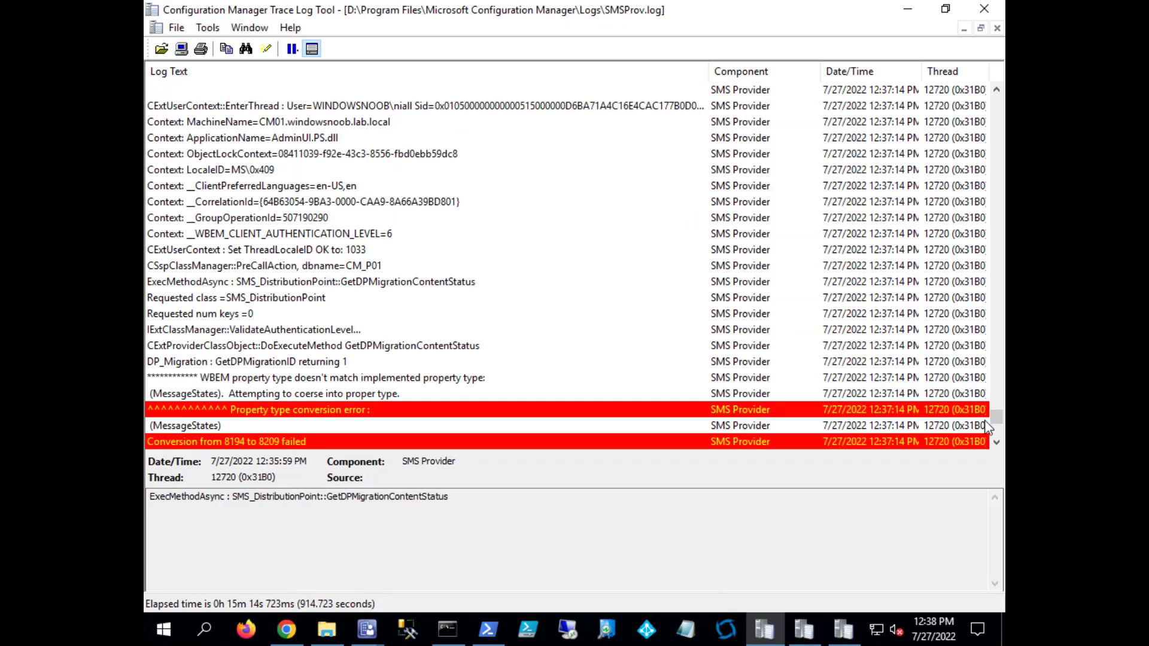
{"action": "left_click", "coordinate": [803, 631]}
{"action": "scroll", "coordinate": [559, 299], "scroll_direction": "down", "scroll_amount": 10}
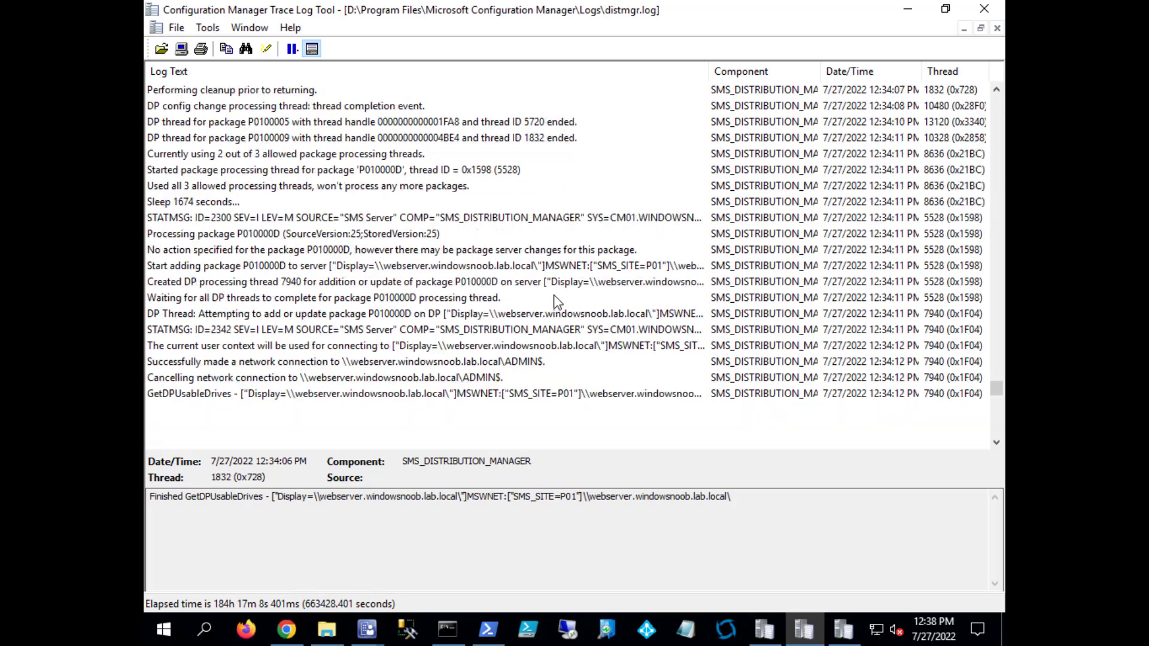
{"action": "scroll", "coordinate": [567, 357], "scroll_direction": "down", "scroll_amount": 10}
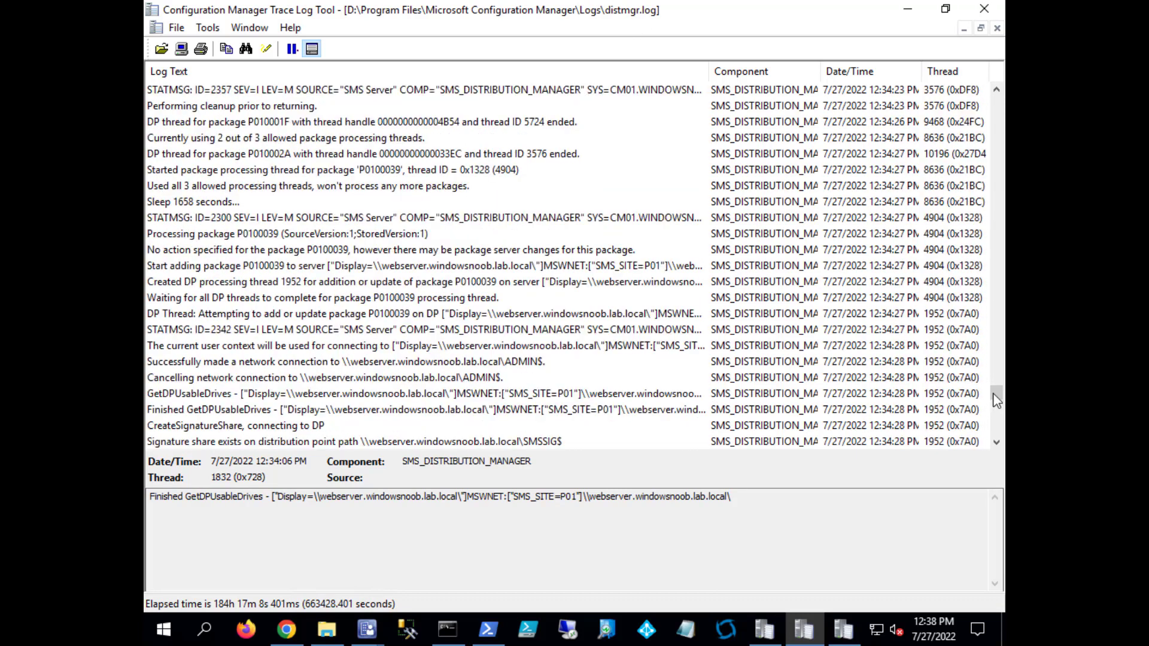
{"action": "left_click_drag", "start_coordinate": [996, 396], "coordinate": [997, 433]}
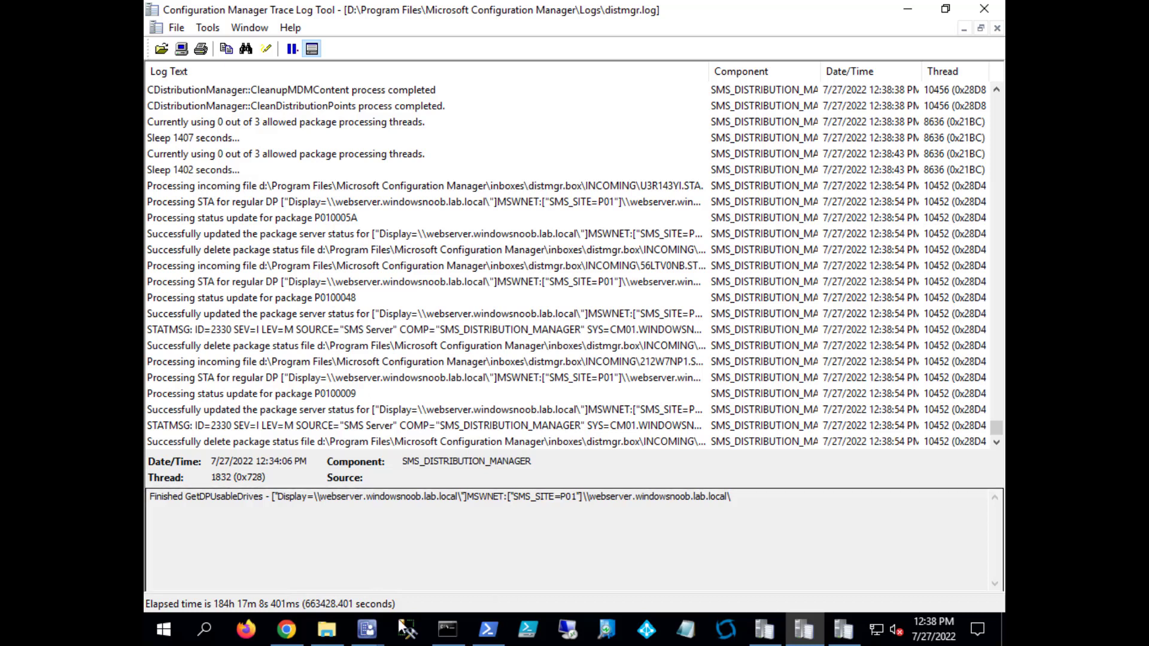
{"action": "left_click", "coordinate": [375, 631]}
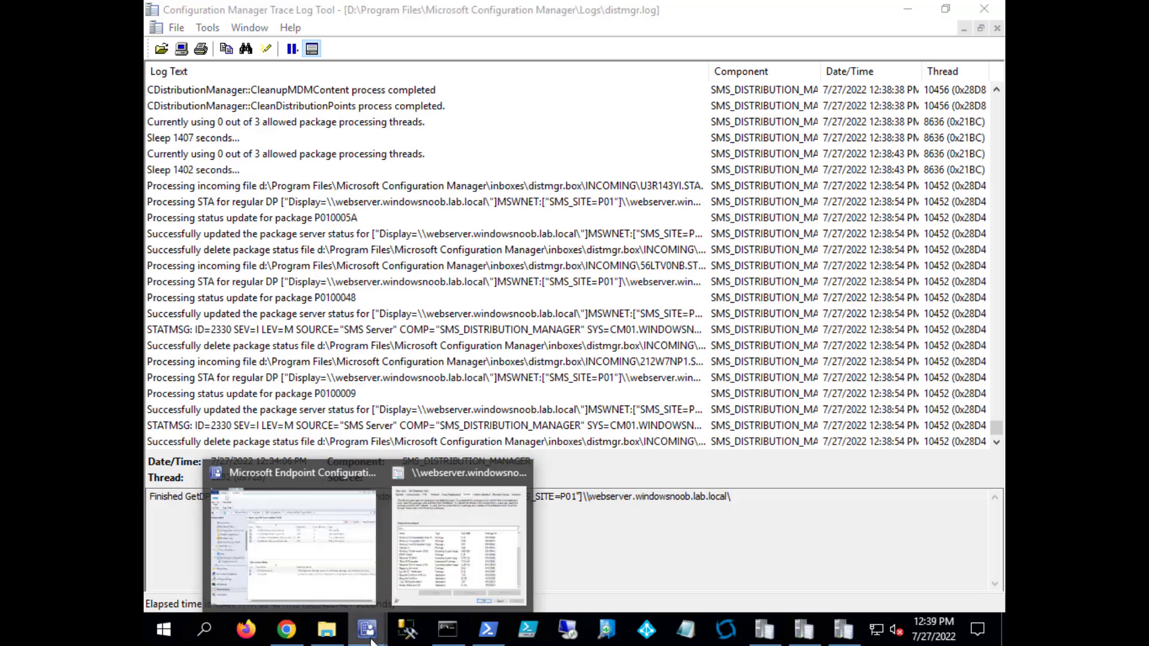
Run Stop-CMDistributionPointMigration from cm01.windowsnoob.lab.local to webserver.windowsnoob.lab.local.
{"action": "left_click", "coordinate": [489, 630]}
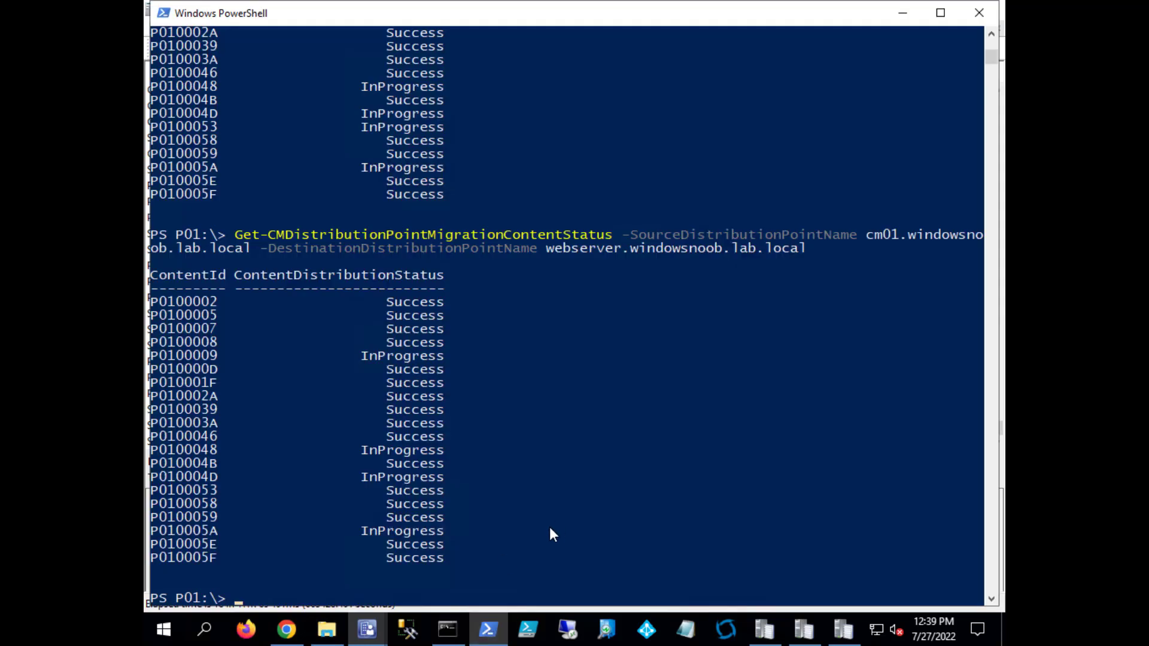
{"action": "key", "text": "Up"}
{"action": "key", "text": "Up"}
{"action": "key", "text": "Up"}
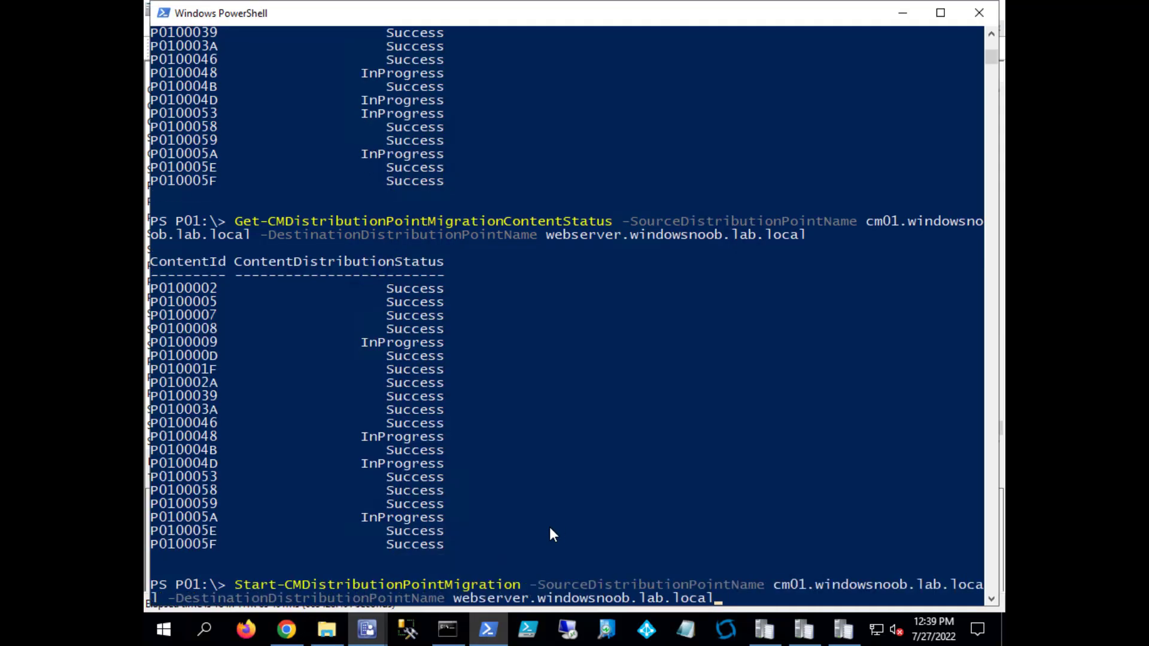
{"action": "key", "text": "Left"}
{"action": "key", "text": "Left"}
{"action": "key", "text": "Left"}
{"action": "key", "text": "Left"}
{"action": "key", "text": "Left"}
{"action": "key", "text": "Left"}
{"action": "key", "text": "Left"}
{"action": "key", "text": "Left"}
{"action": "key", "text": "Left"}
{"action": "key", "text": "Left"}
{"action": "key", "text": "Left"}
{"action": "key", "text": "Left"}
{"action": "key", "text": "Left"}
{"action": "key", "text": "Left"}
{"action": "key", "text": "Left"}
{"action": "key", "text": "Left"}
{"action": "key", "text": "Left"}
{"action": "key", "text": "Left"}
{"action": "key", "text": "Left"}
{"action": "key", "text": "Left"}
{"action": "key", "text": "Left"}
{"action": "key", "text": "Left"}
{"action": "key", "text": "Left"}
{"action": "key", "text": "Left"}
{"action": "key", "text": "Left"}
{"action": "key", "text": "Left"}
{"action": "key", "text": "Left"}
{"action": "key", "text": "Left"}
{"action": "key", "text": "Left"}
{"action": "key", "text": "Left"}
{"action": "key", "text": "Left"}
{"action": "key", "text": "Left"}
{"action": "key", "text": "Left"}
{"action": "key", "text": "Left"}
{"action": "key", "text": "Left"}
{"action": "key", "text": "Left"}
{"action": "key", "text": "Left"}
{"action": "key", "text": "Left"}
{"action": "key", "text": "Left"}
{"action": "key", "text": "Left"}
{"action": "key", "text": "Left"}
{"action": "key", "text": "Left"}
{"action": "key", "text": "Left"}
{"action": "key", "text": "Left"}
{"action": "key", "text": "Left"}
{"action": "key", "text": "Left"}
{"action": "key", "text": "Left"}
{"action": "key", "text": "Left"}
{"action": "key", "text": "Left"}
{"action": "key", "text": "Left"}
{"action": "key", "text": "Left"}
{"action": "key", "text": "BackSpace"}
{"action": "key", "text": "BackSpace"}
{"action": "key", "text": "BackSpace"}
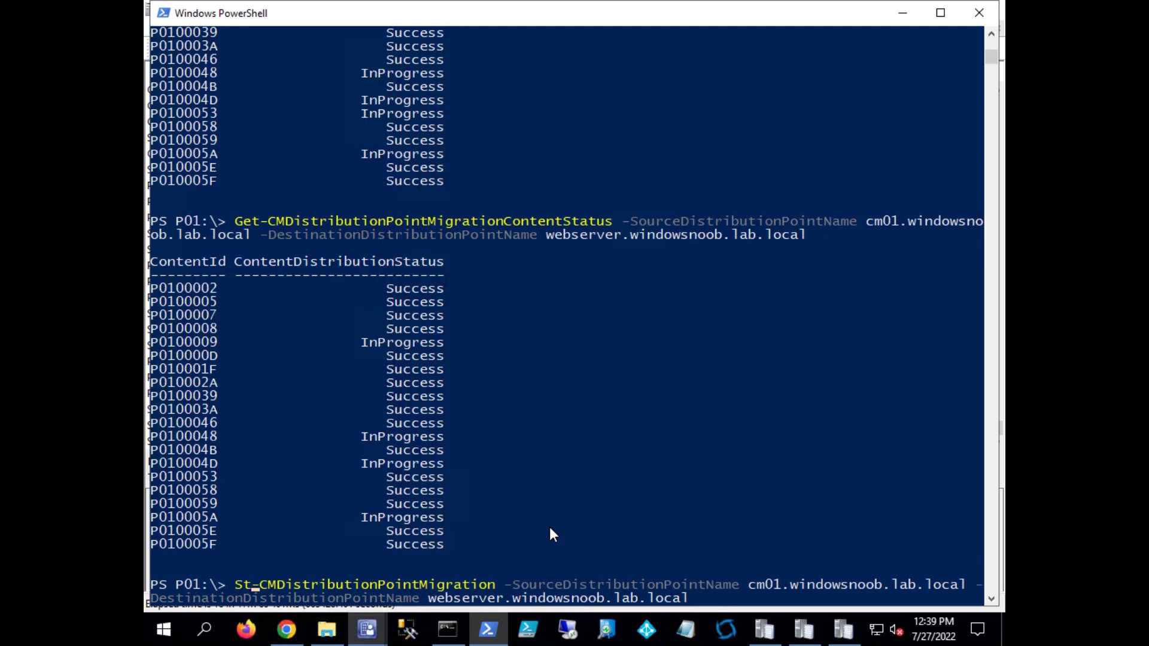
{"action": "type", "text": "op"}
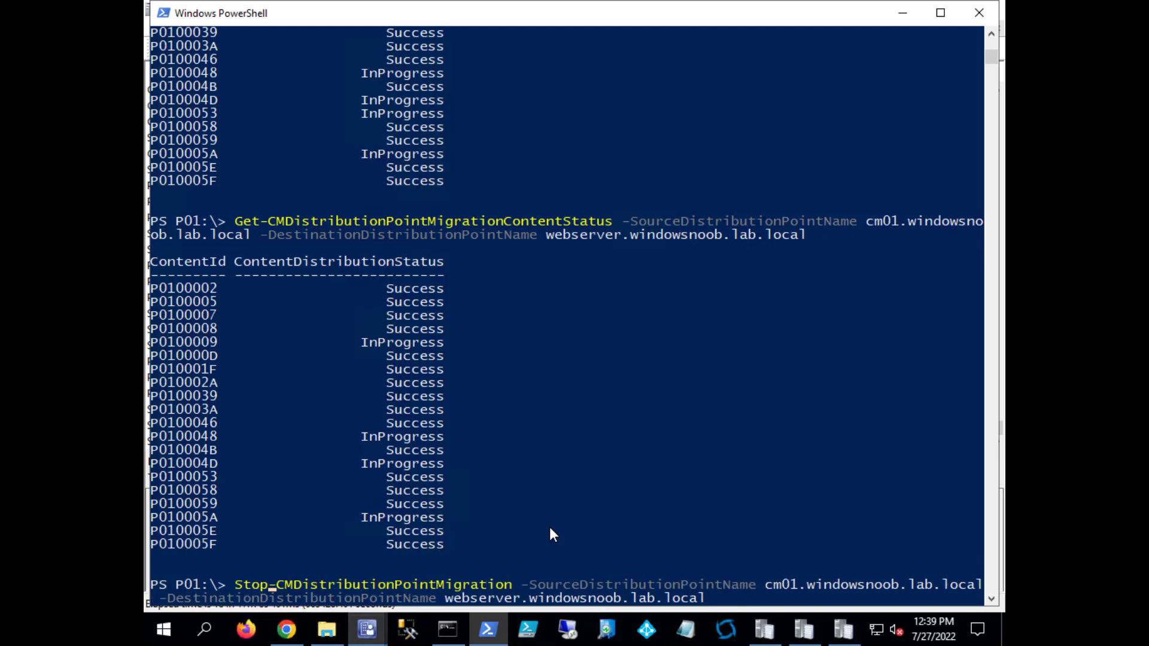
{"action": "key", "text": "Return"}
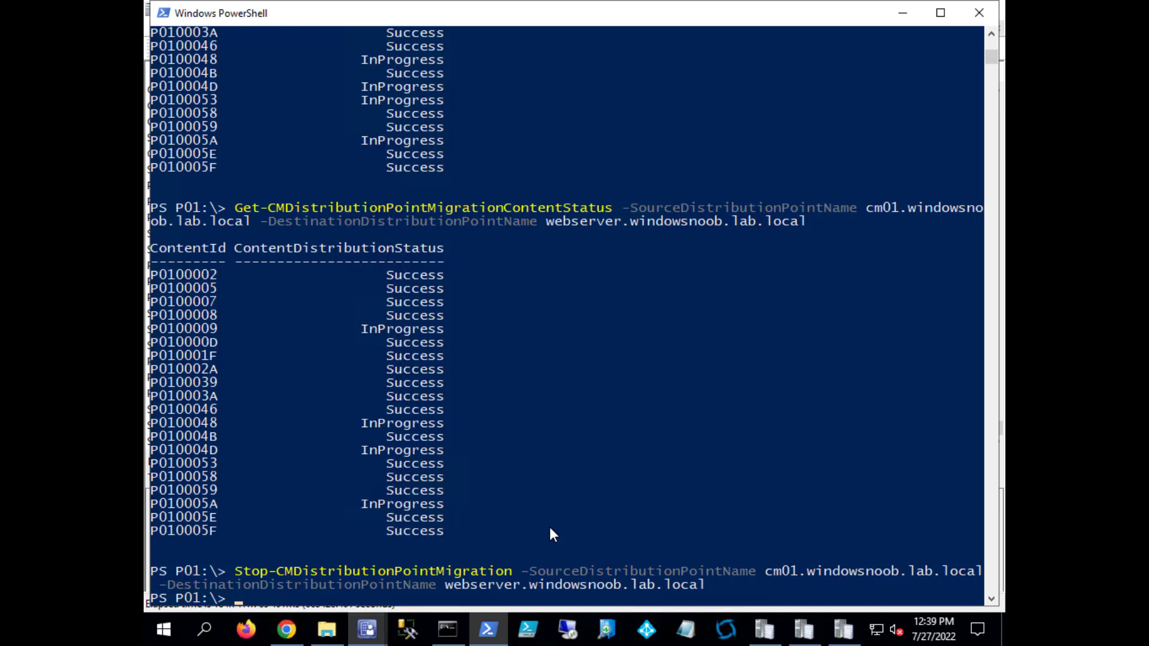
Read the SMSProv.log webserver query, StopDPMigration and GetDPMigrationID entries.
{"action": "left_click", "coordinate": [764, 629]}
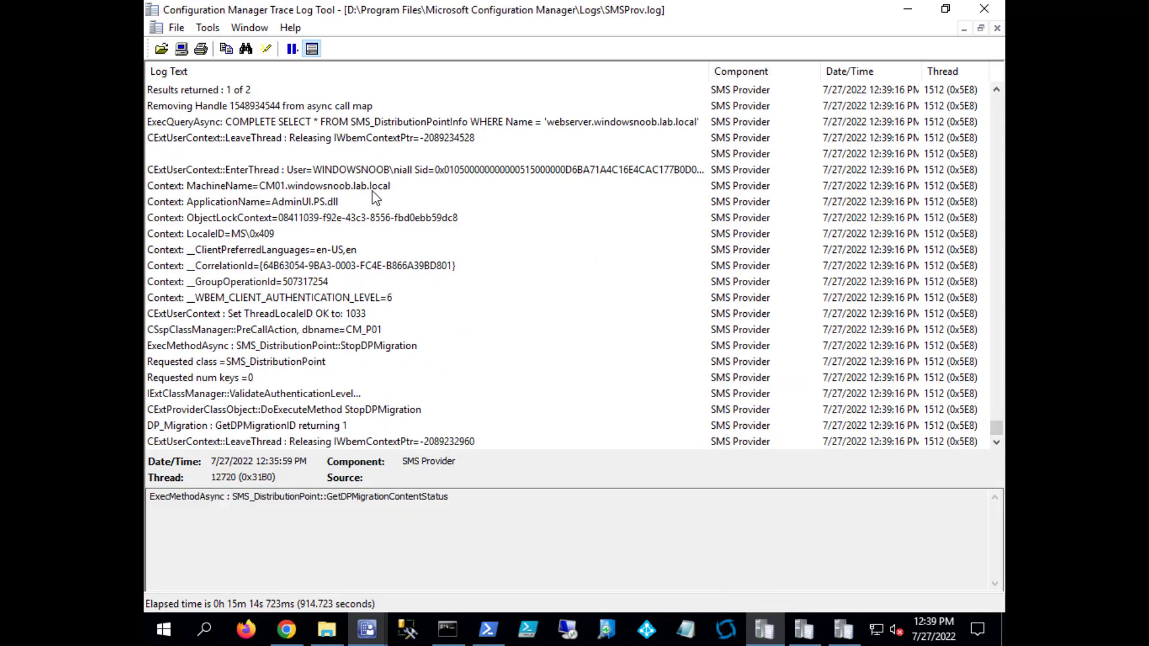
{"action": "left_click", "coordinate": [386, 125]}
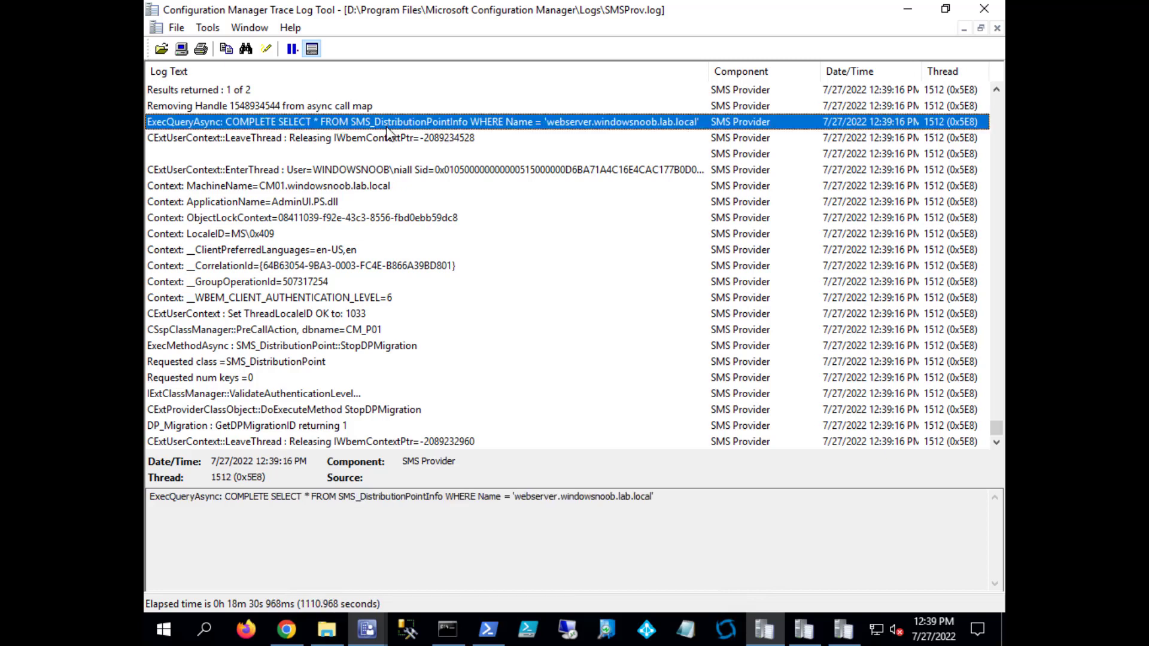
{"action": "left_click", "coordinate": [331, 411]}
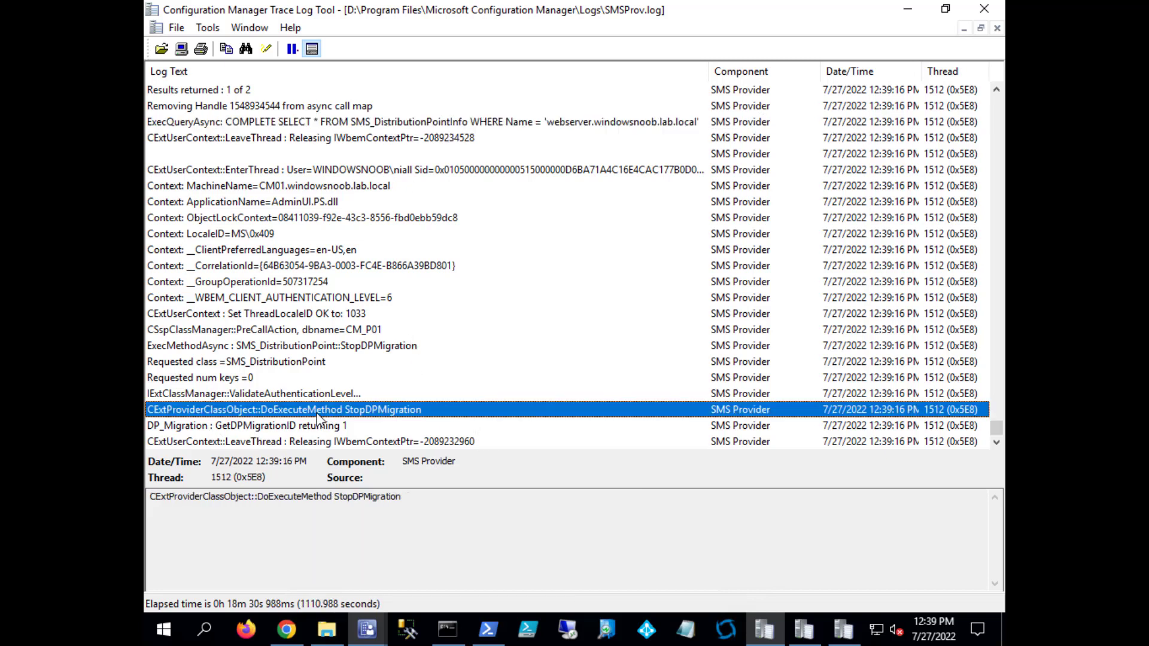
{"action": "left_click", "coordinate": [372, 428]}
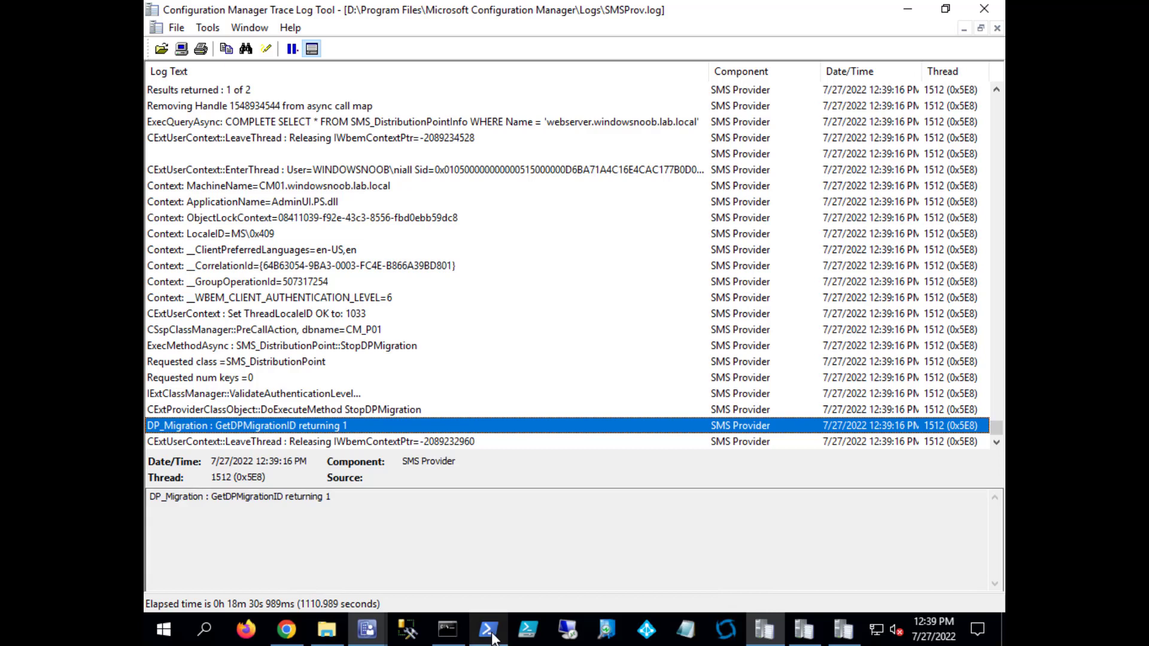
{"action": "mouse_move", "coordinate": [488, 628]}
{"action": "left_click", "coordinate": [508, 566]}
Rerun the content status check, which returns no rows, and select the earlier status list.
{"action": "key", "text": "Up"}
{"action": "key", "text": "Up"}
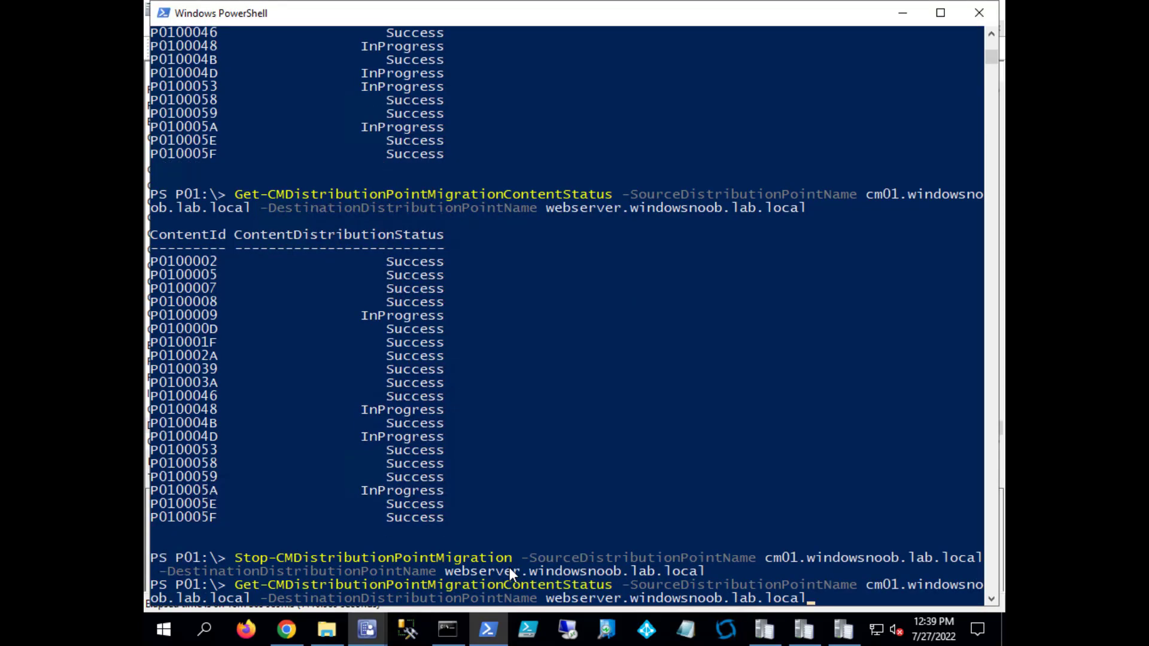
{"action": "key", "text": "Return"}
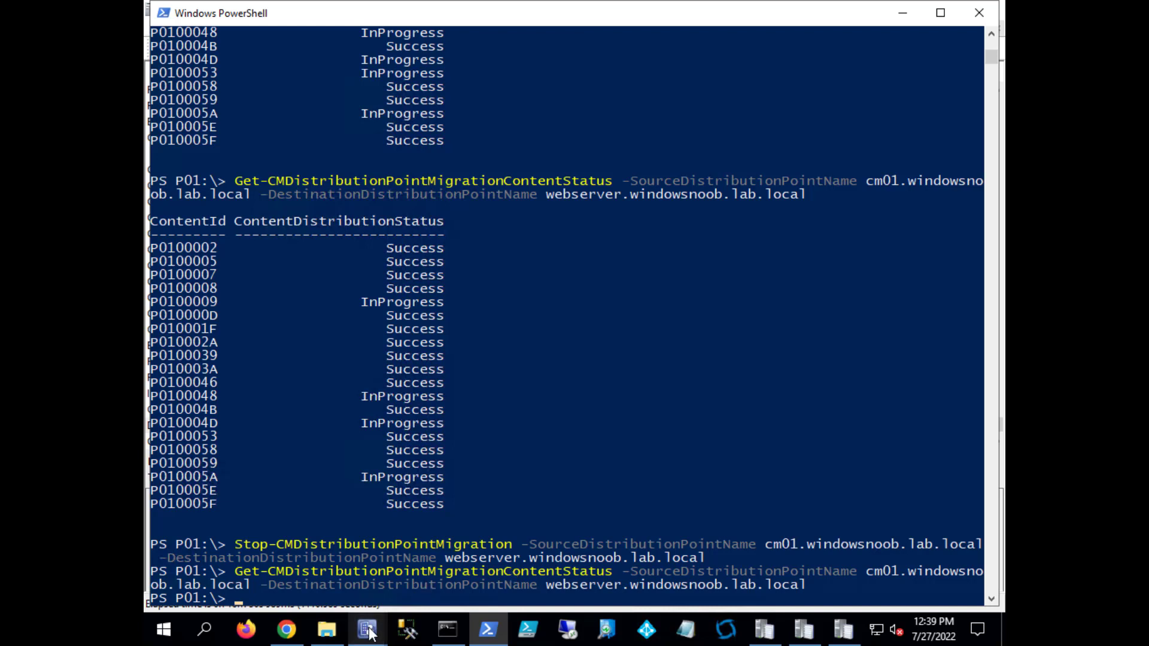
{"action": "mouse_move", "coordinate": [369, 637]}
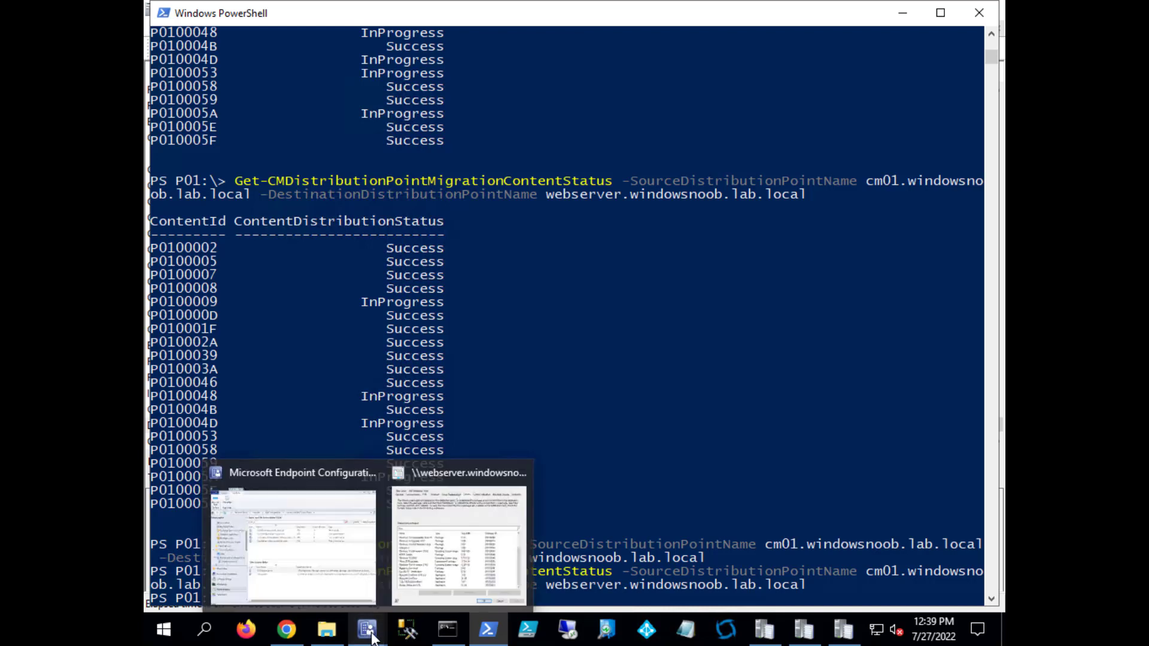
{"action": "left_click", "coordinate": [608, 289]}
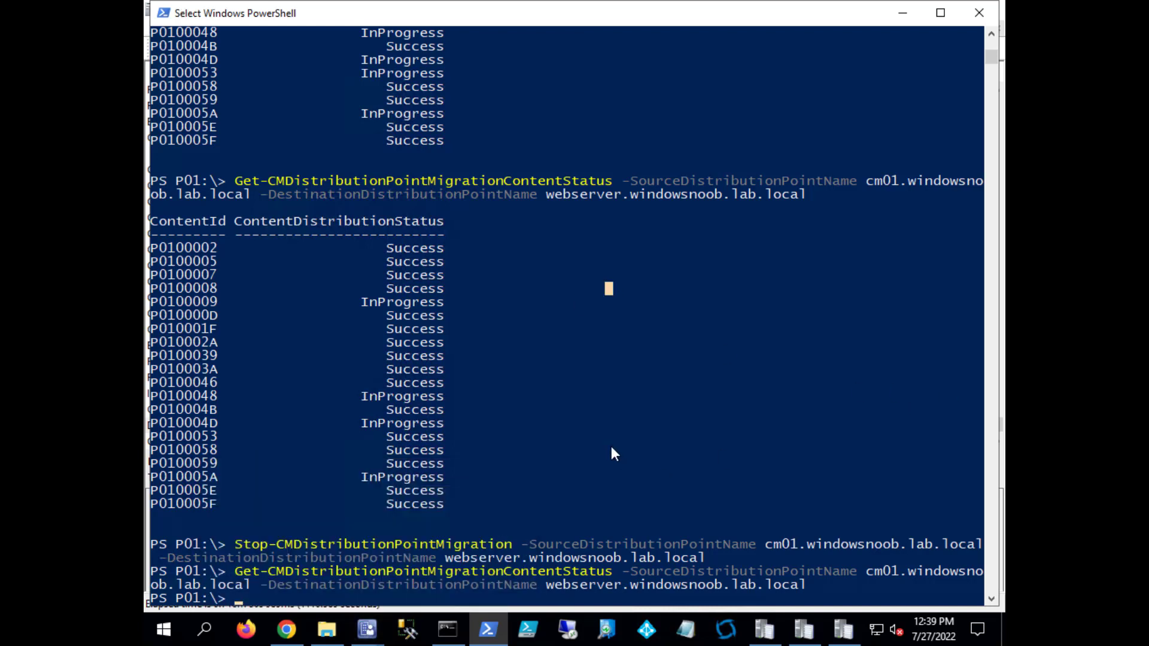
{"action": "left_click_drag", "start_coordinate": [157, 247], "coordinate": [453, 504]}
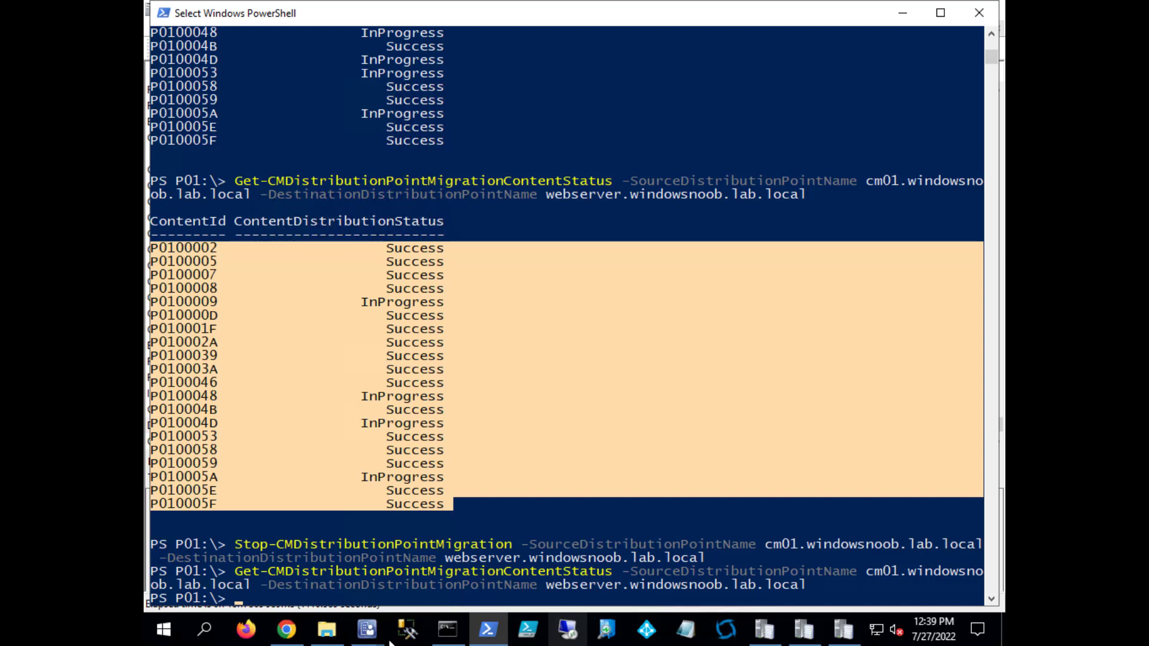
{"action": "left_click", "coordinate": [367, 634]}
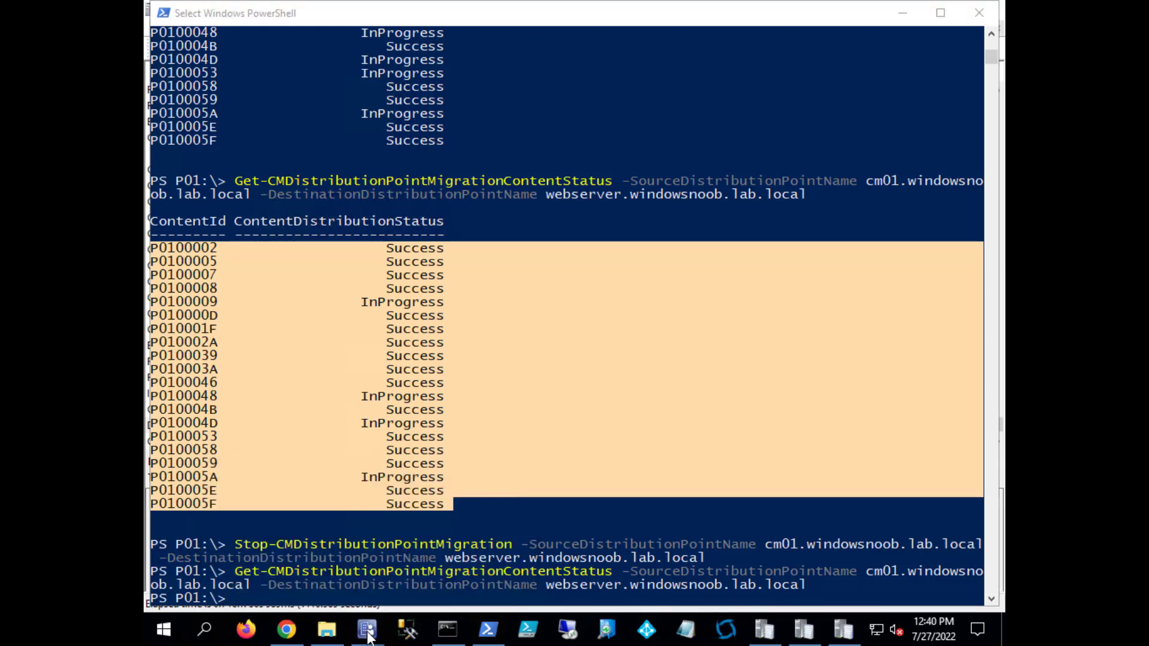
{"action": "left_click", "coordinate": [557, 540]}
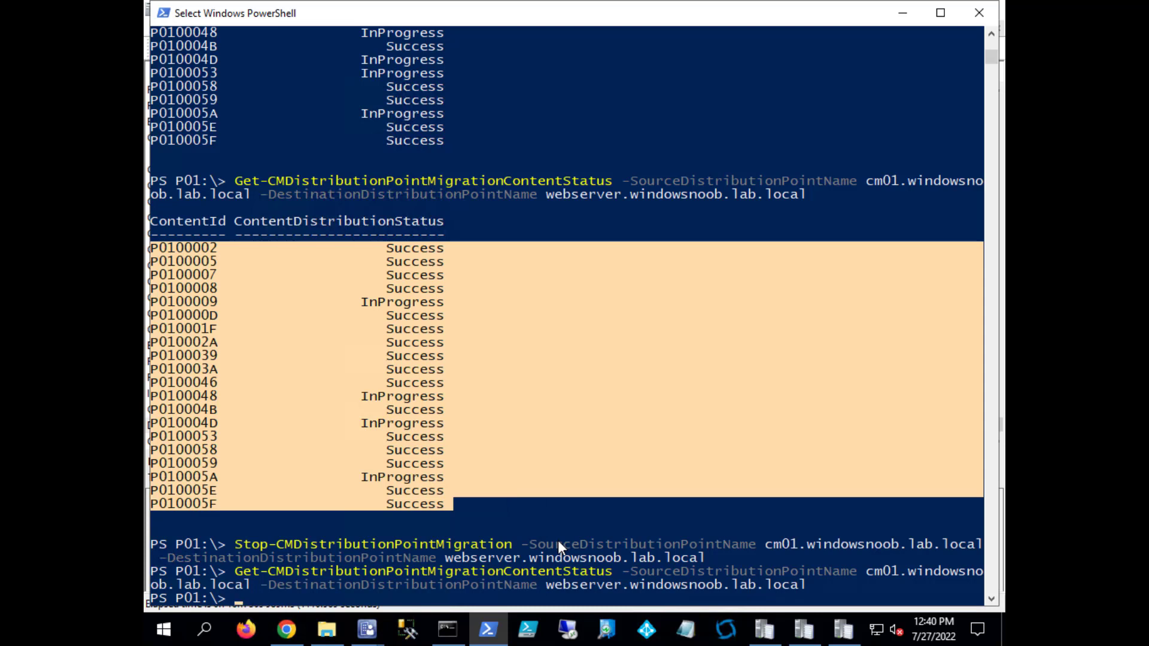
Restart the migration from cm01 to webserver with Start-CMDistributionPointMigration.
{"action": "key", "text": "Up"}
{"action": "key", "text": "Up"}
{"action": "key", "text": "Up"}
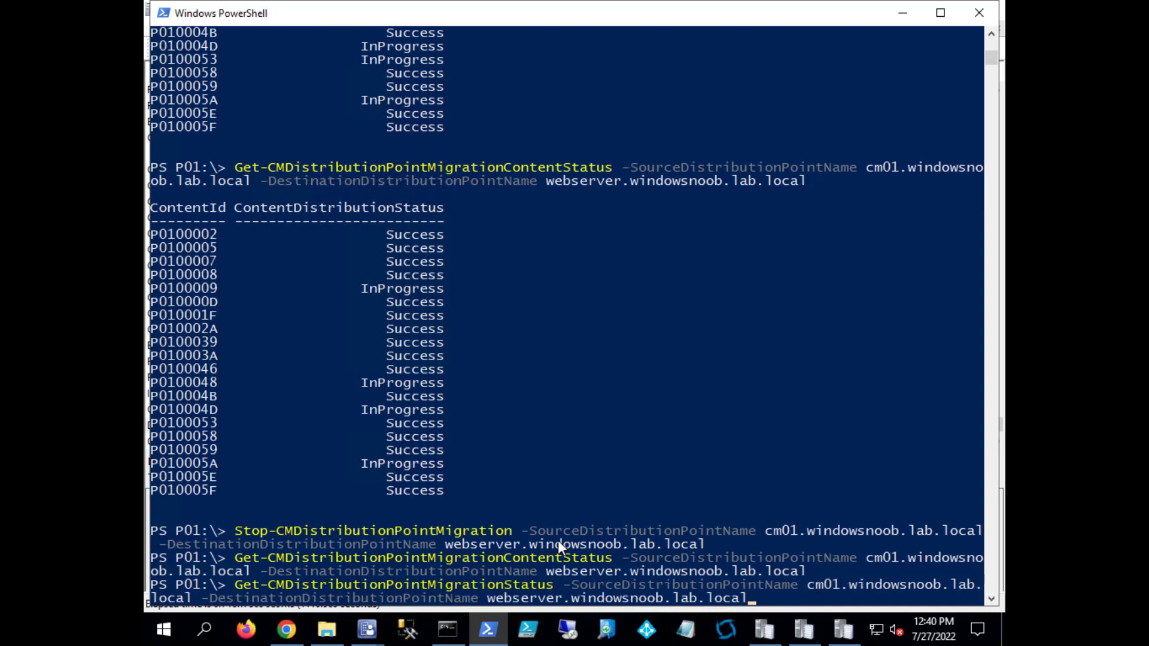
{"action": "key", "text": "Up"}
{"action": "key", "text": "Return"}
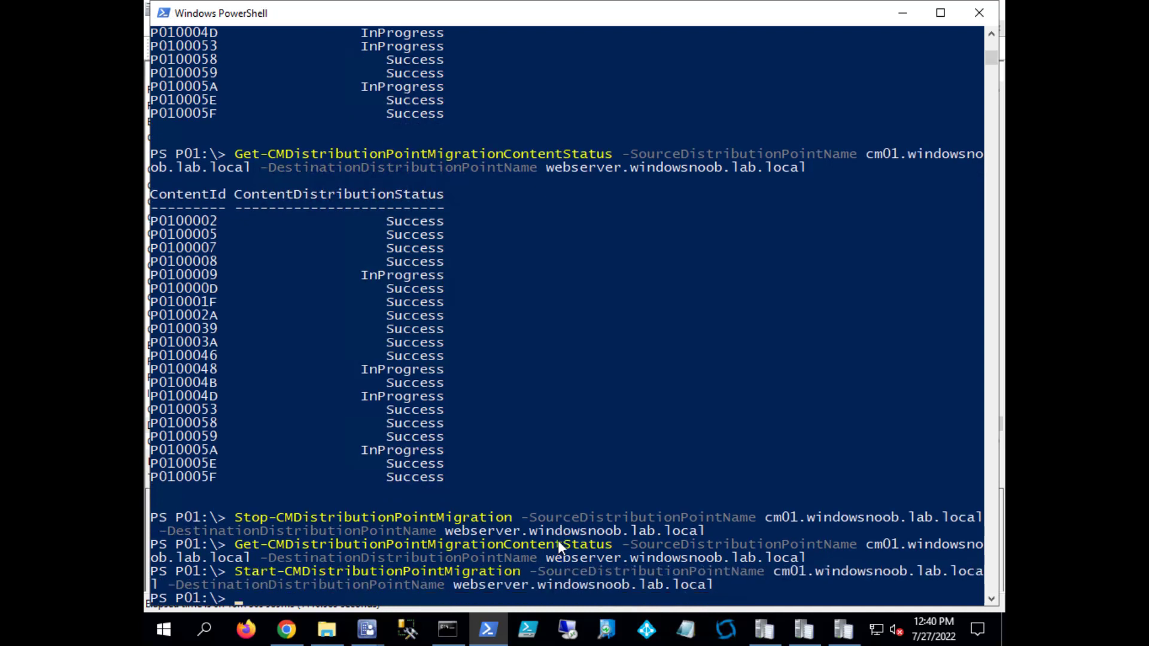
Run Get-CMDistributionPointMigrationContentStatus twice more; both return no rows.
{"action": "left_click", "coordinate": [664, 375]}
{"action": "key", "text": "Up"}
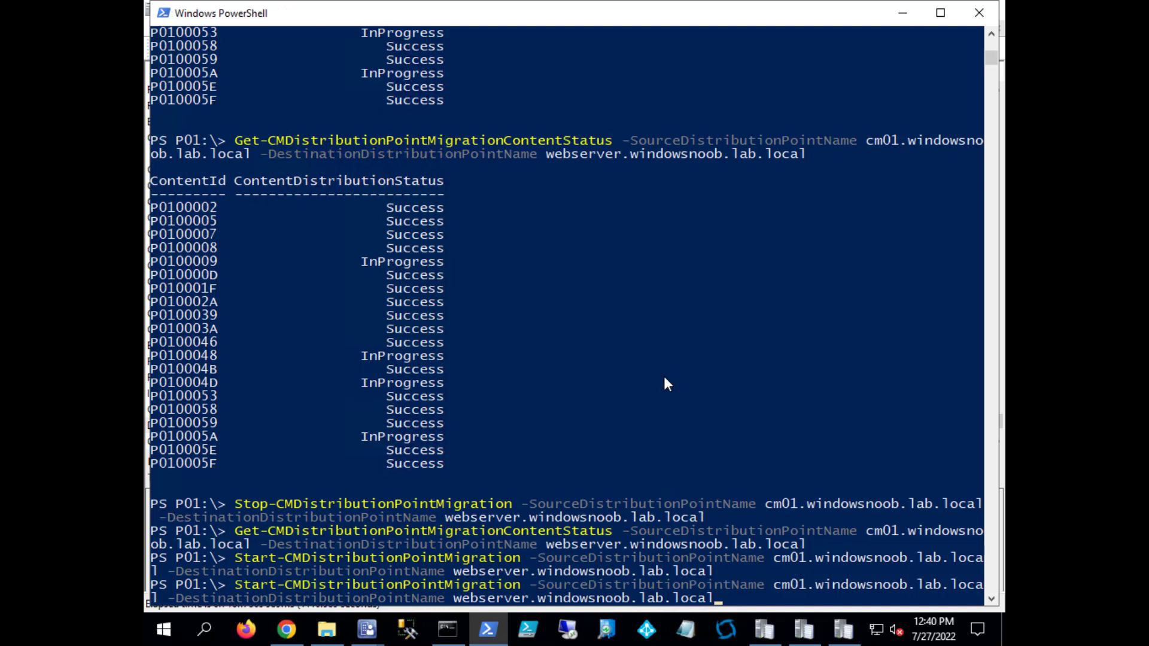
{"action": "key", "text": "Up"}
{"action": "key", "text": "Return"}
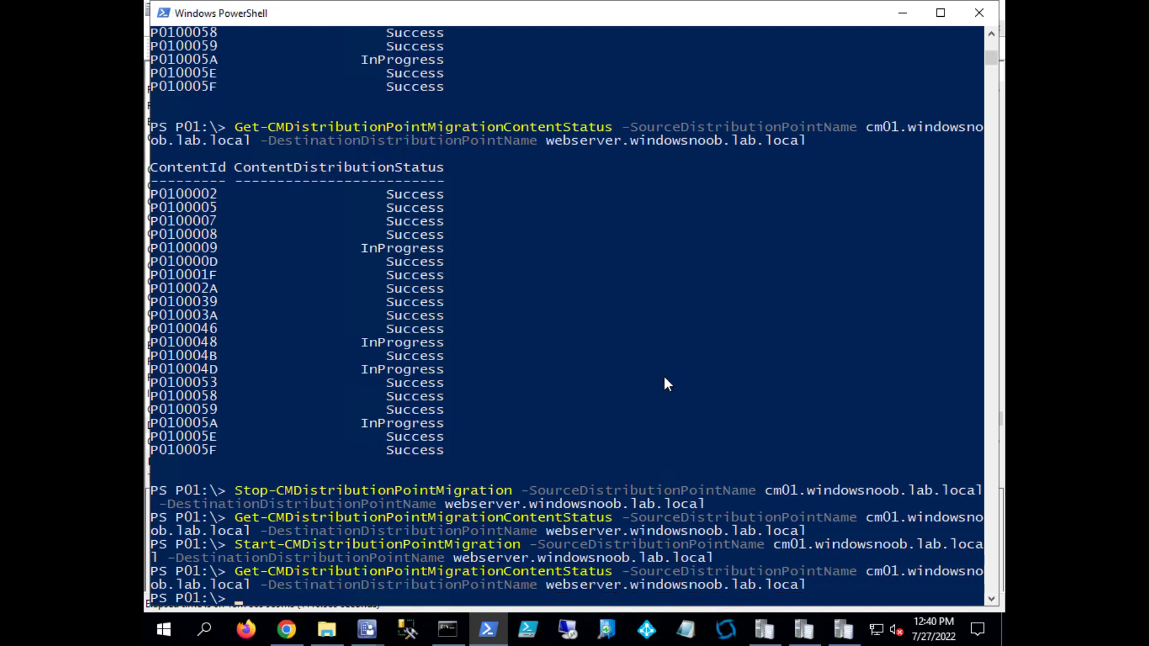
{"action": "key", "text": "Up"}
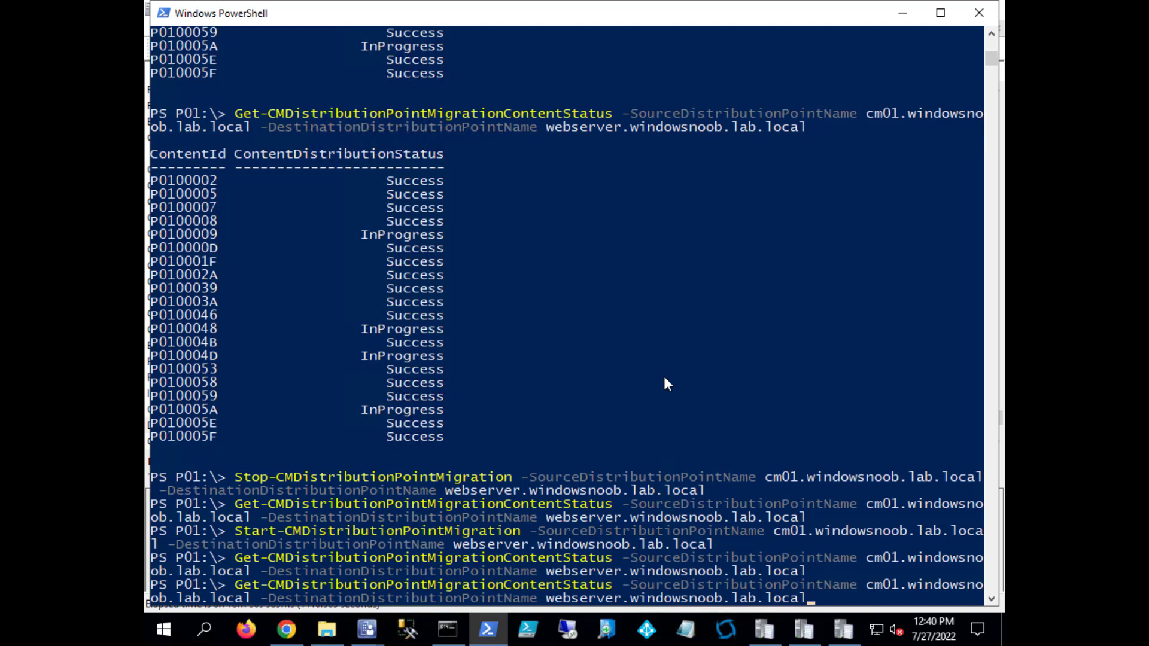
{"action": "key", "text": "Return"}
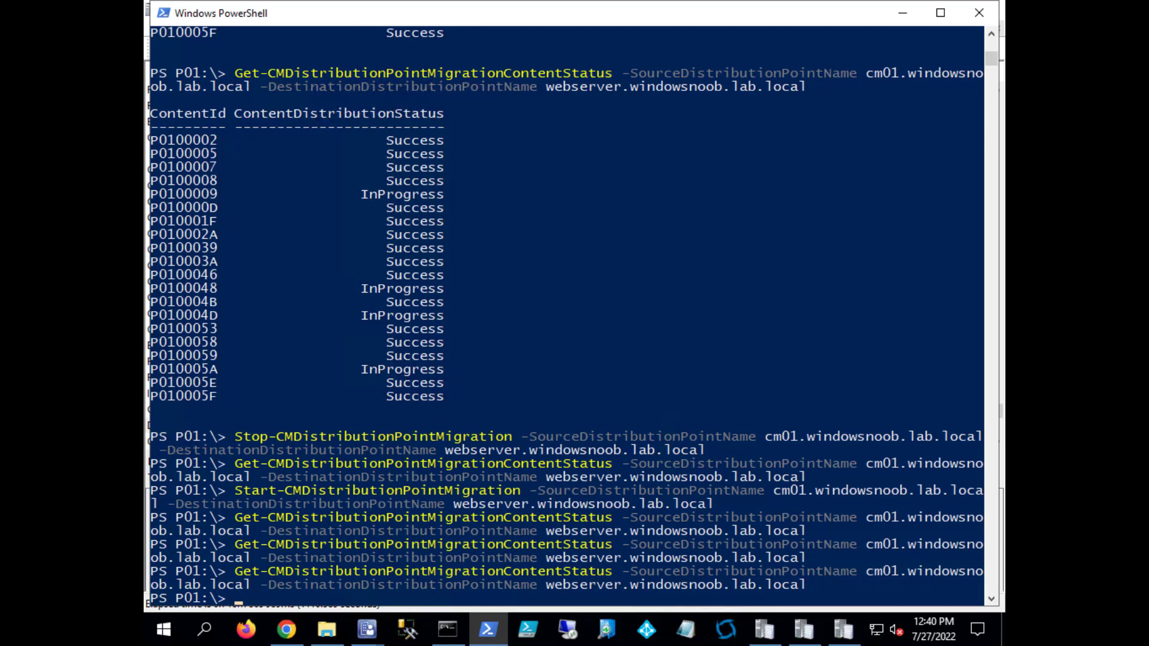
{"action": "left_click", "coordinate": [764, 628]}
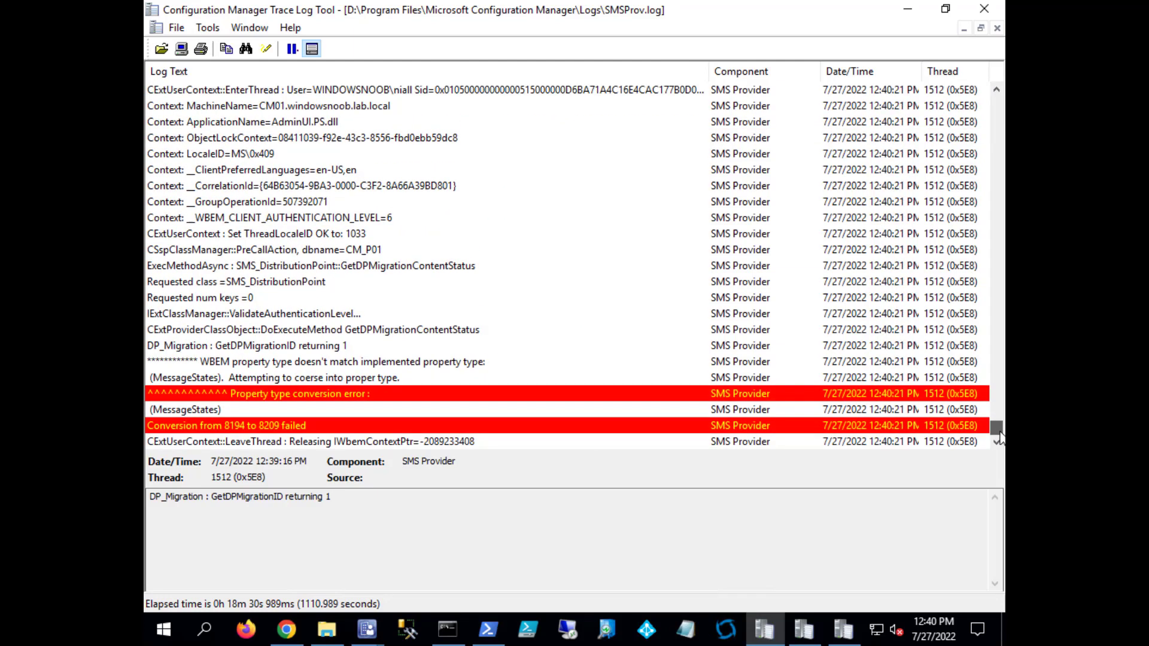
Read the property type warning and the 12:40:21 GetDPMigrationContentStatus entries in SMSProv.log.
{"action": "left_click", "coordinate": [347, 363]}
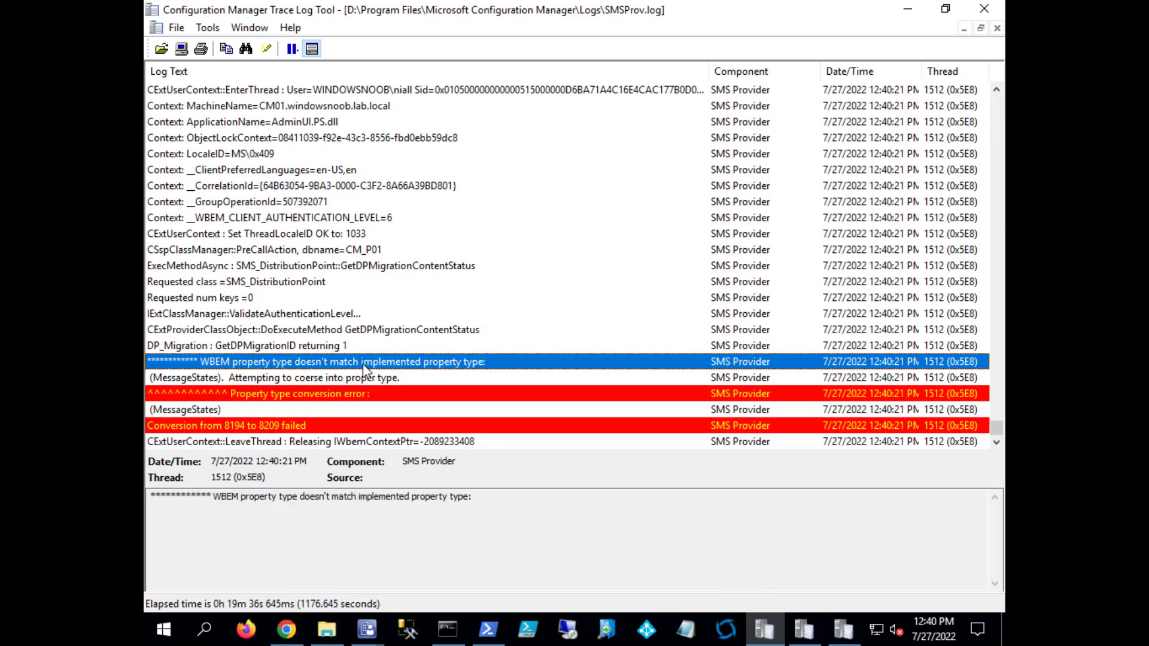
{"action": "left_click", "coordinate": [421, 333]}
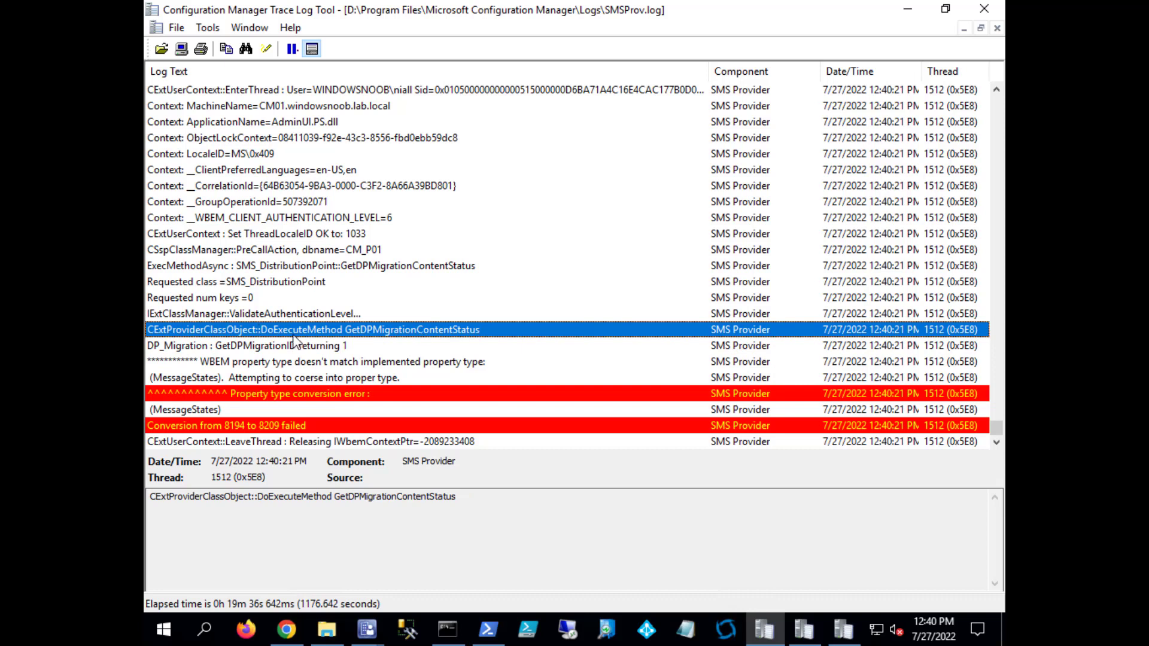
{"action": "left_click", "coordinate": [401, 270]}
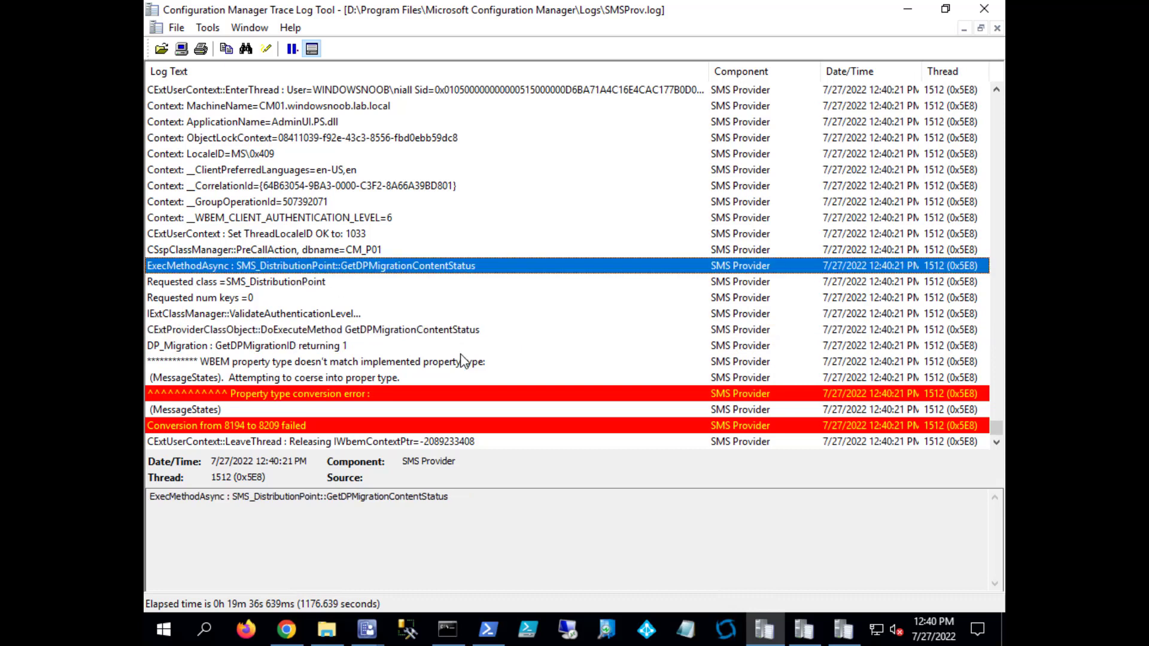
Rerun Get-CMDistributionPointMigrationContentStatus in PowerShell, which again returns no rows.
{"action": "left_click", "coordinate": [488, 631]}
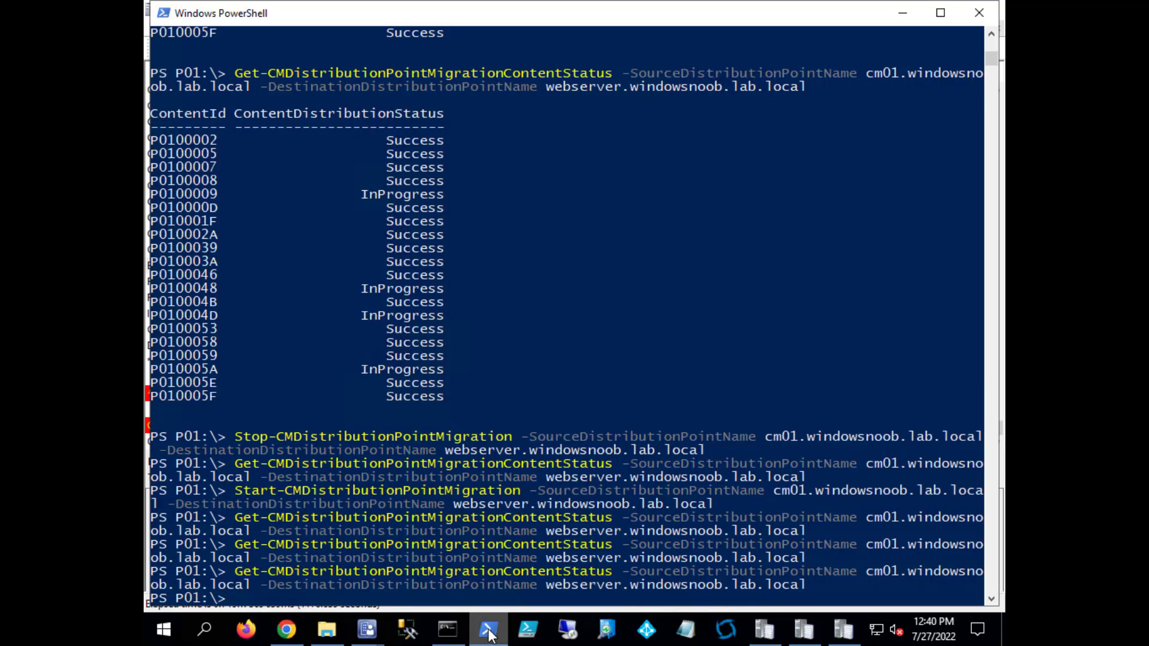
{"action": "key", "text": "Up"}
{"action": "key", "text": "Return"}
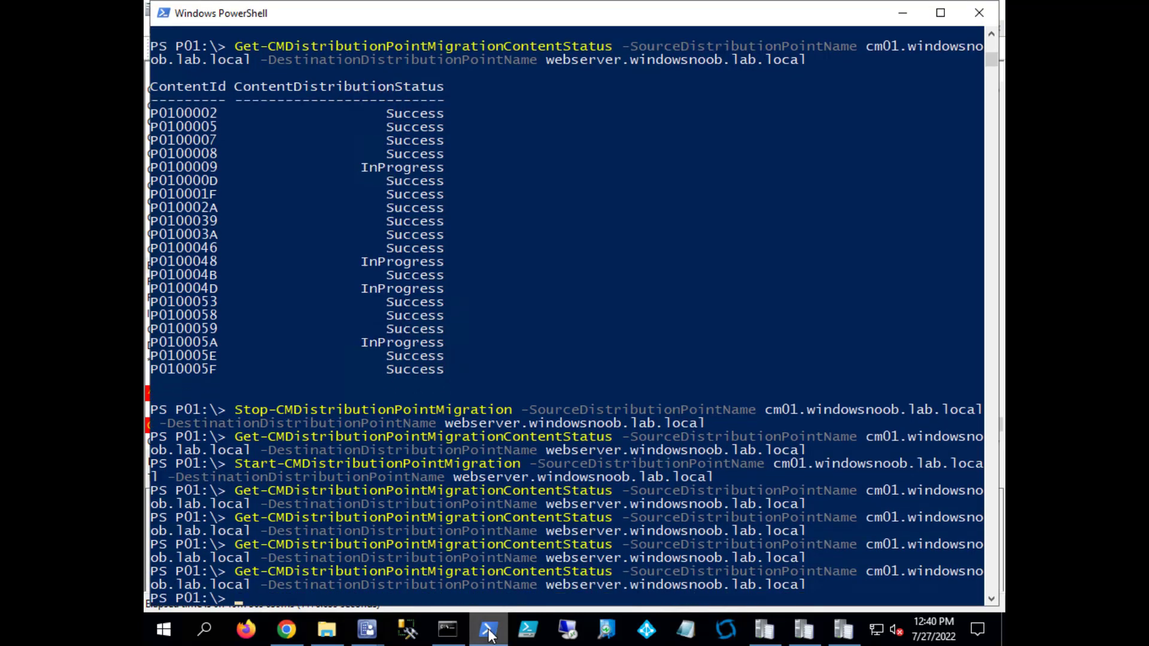